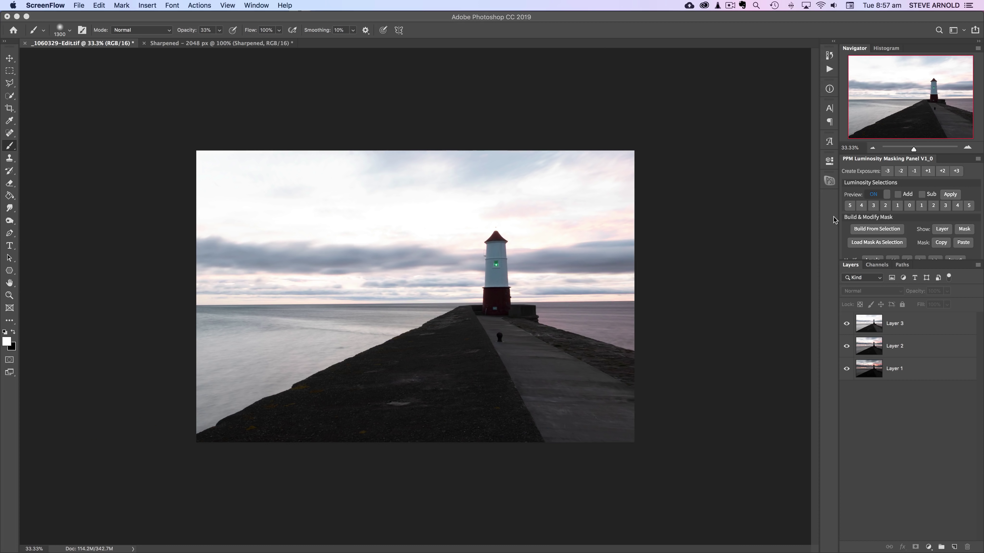
Isolate Layer 1 at 50% zoom by hiding Layer 3 and Layer 2, and display its histogram.
click(968, 147)
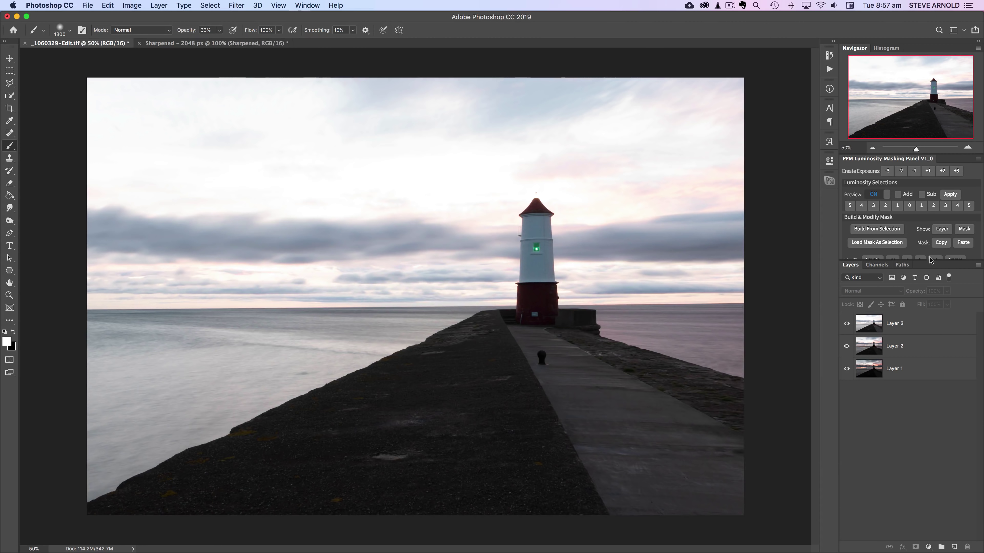
click(847, 324)
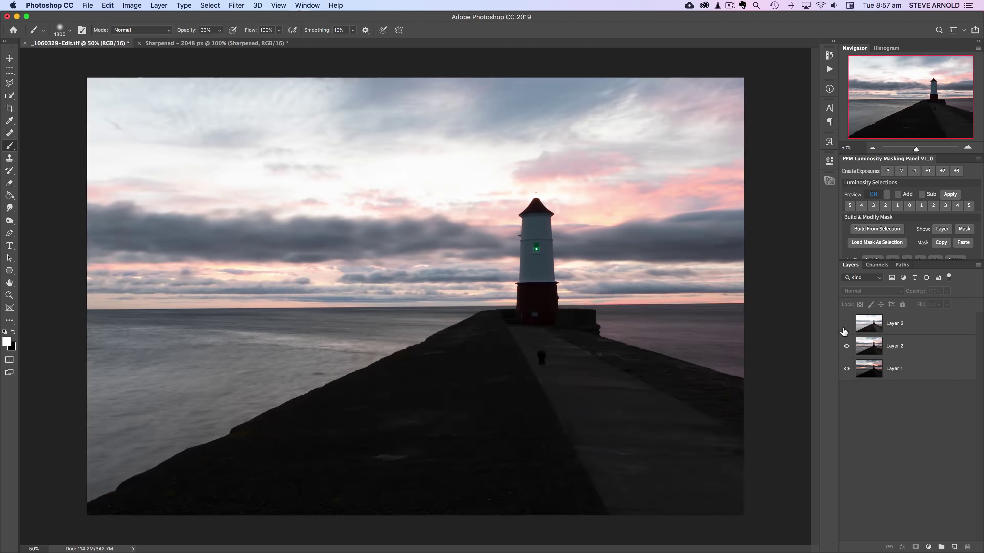
click(846, 347)
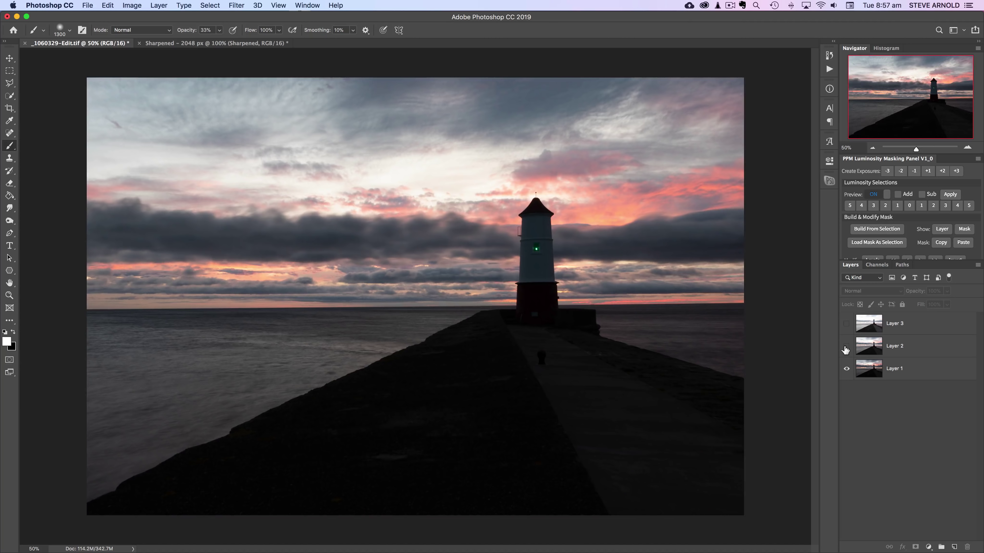
click(870, 375)
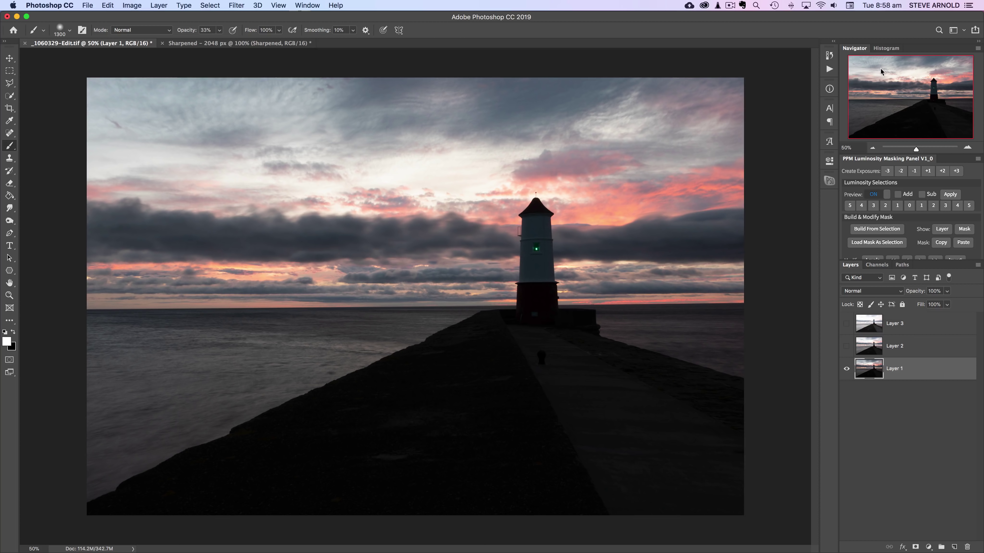
click(885, 48)
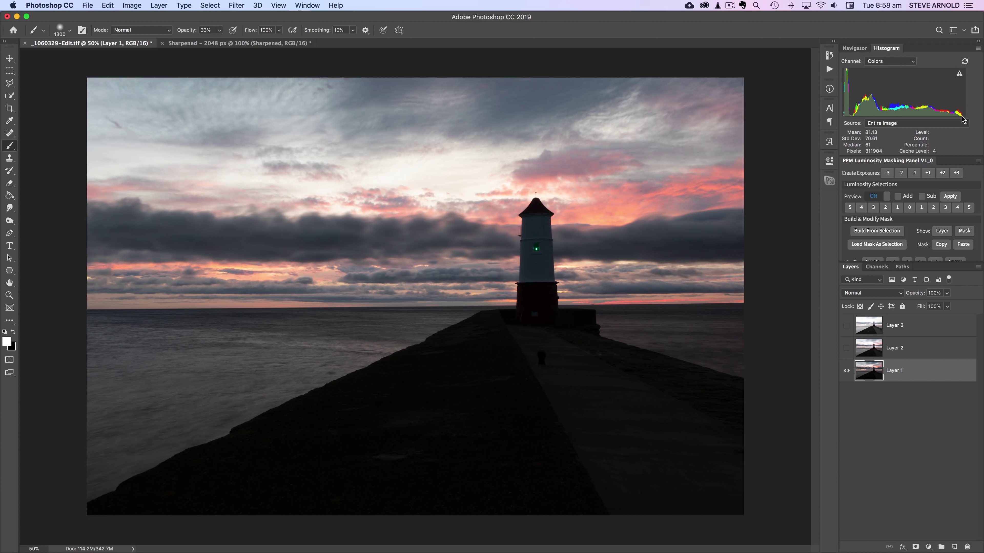
Reveal and hide Layer 2 and Layer 3 in turn to compare their histograms, ending with all three layers visible.
click(874, 352)
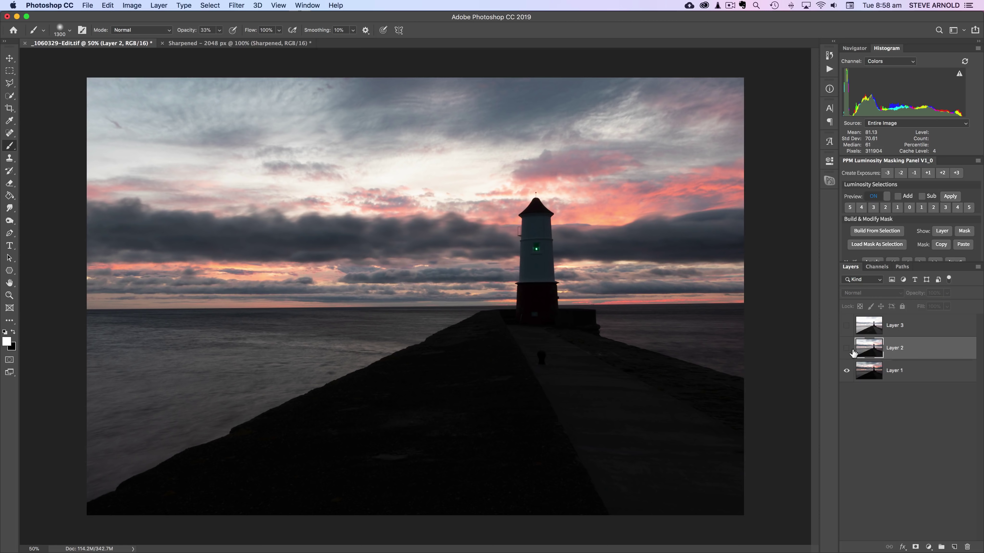
click(847, 349)
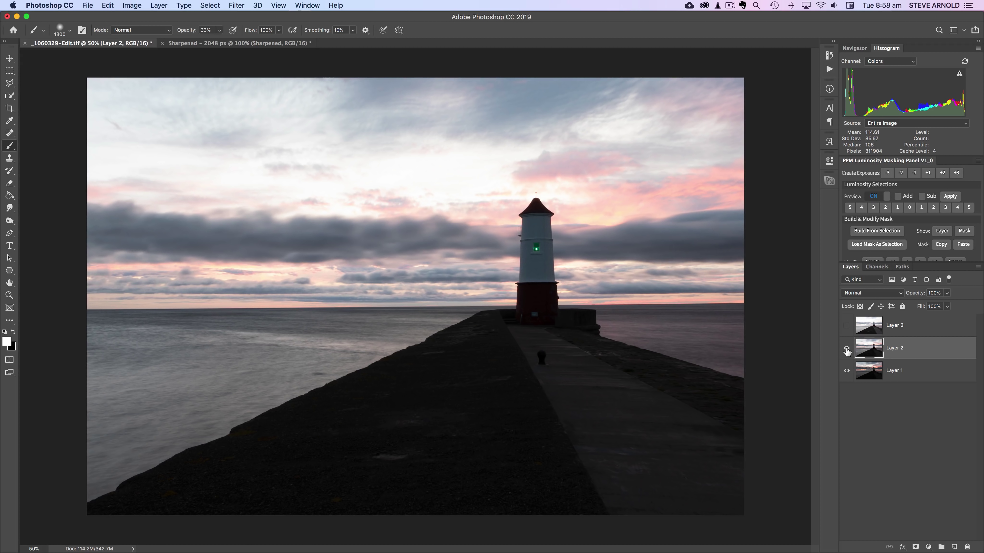
click(847, 326)
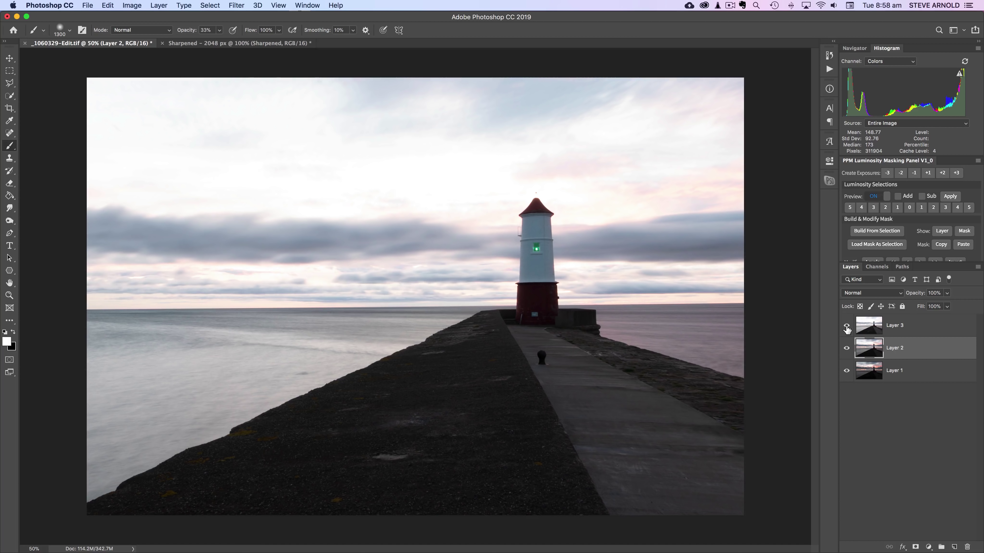
click(847, 328)
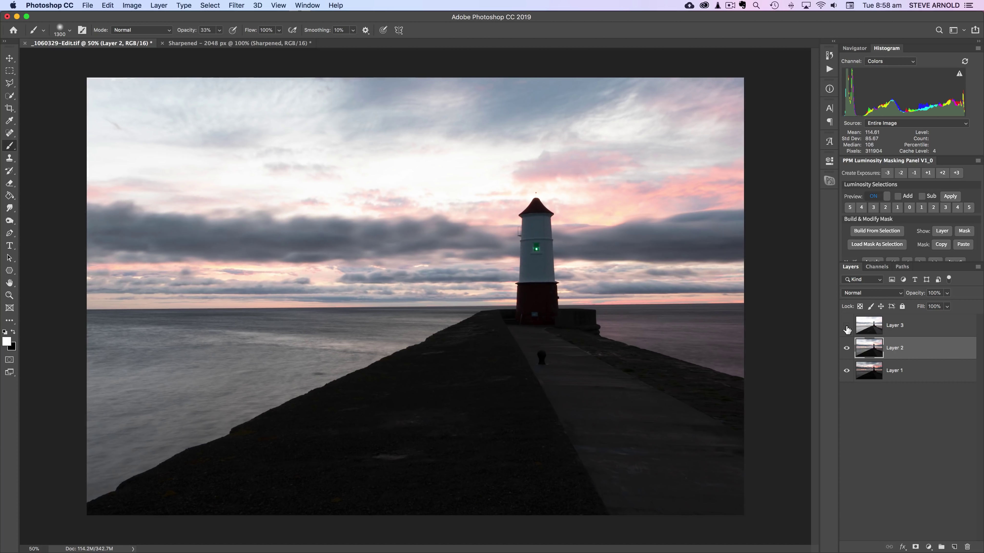
click(848, 349)
click(847, 349)
click(847, 326)
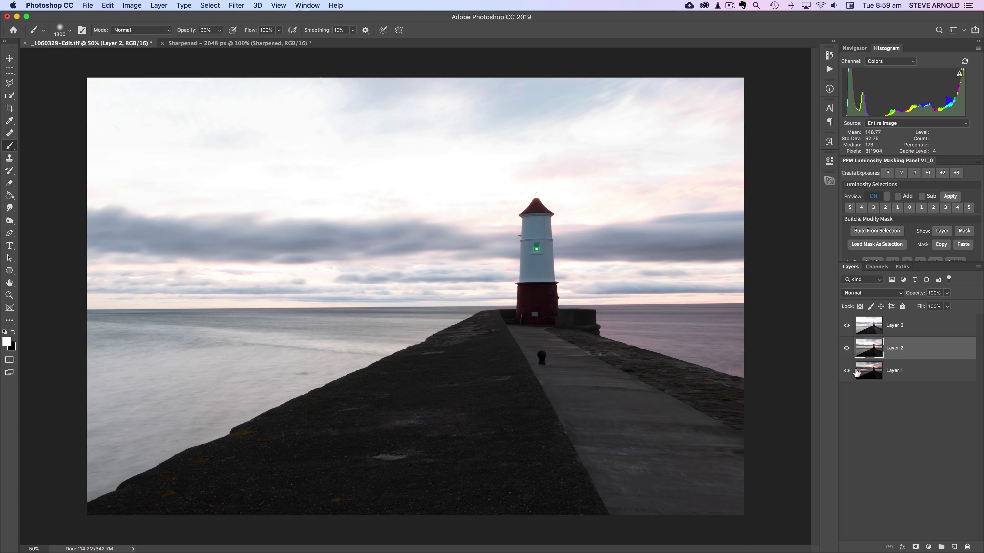
Show Layer 1 alone and bring back Layers 2 and 3 one at a time to compare the three exposures.
alt+click(847, 371)
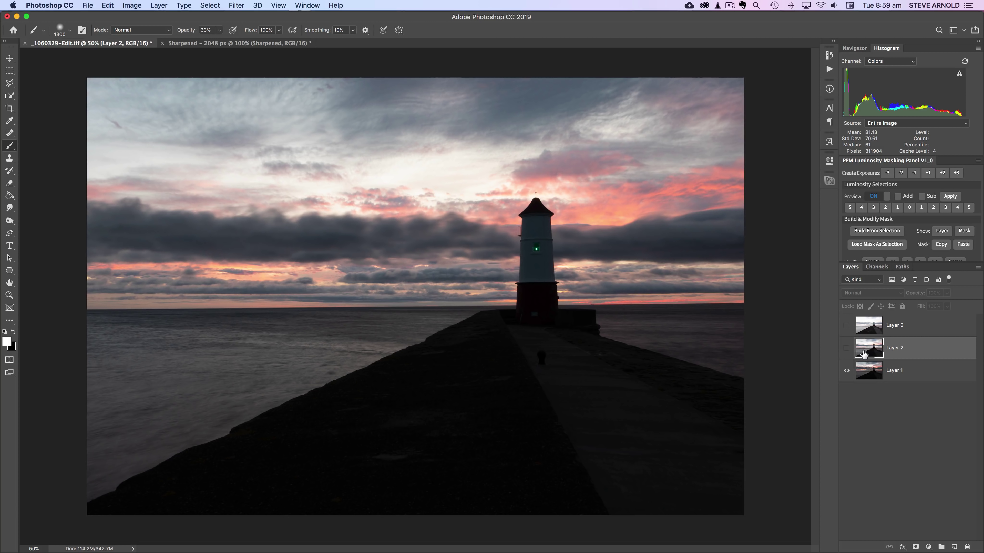
click(847, 347)
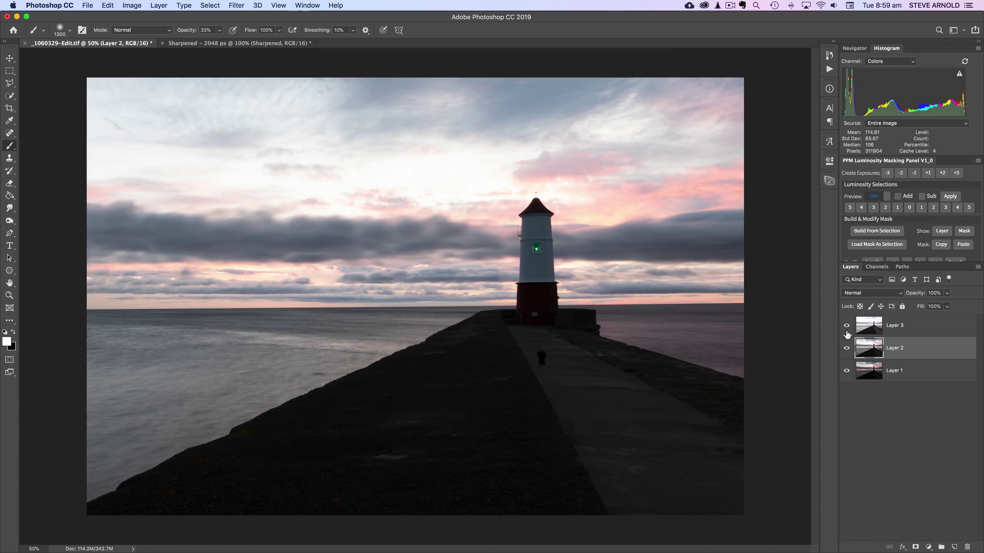
click(846, 326)
click(873, 328)
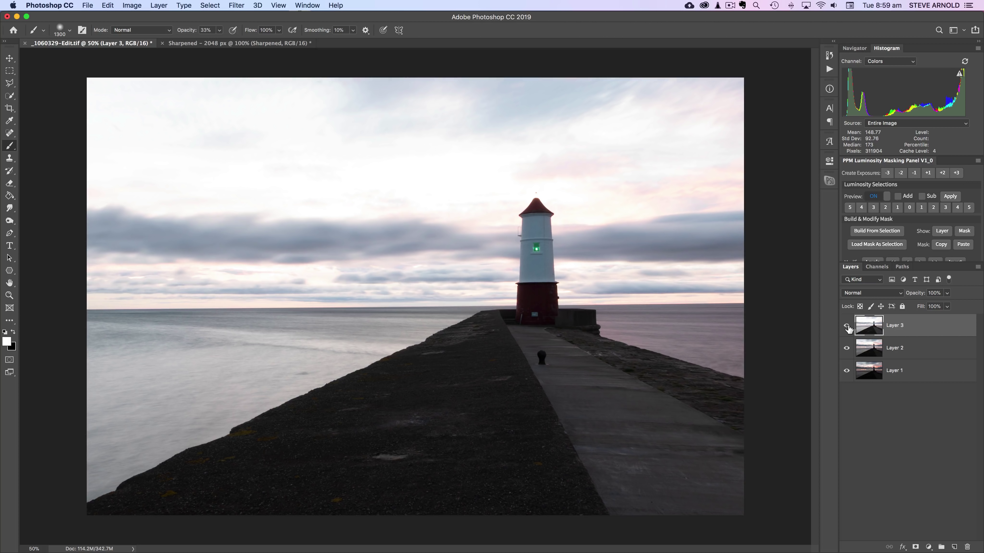
click(847, 327)
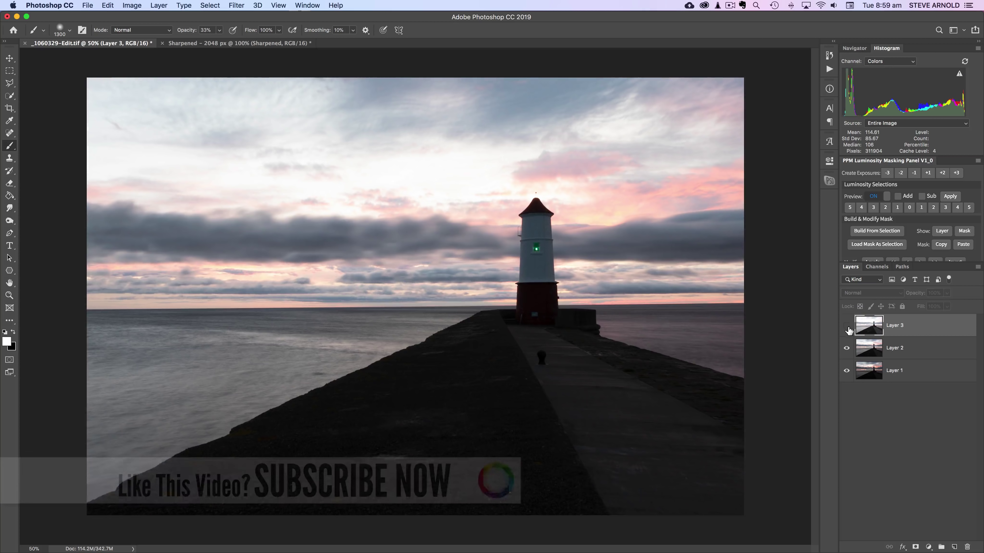
click(847, 348)
click(847, 353)
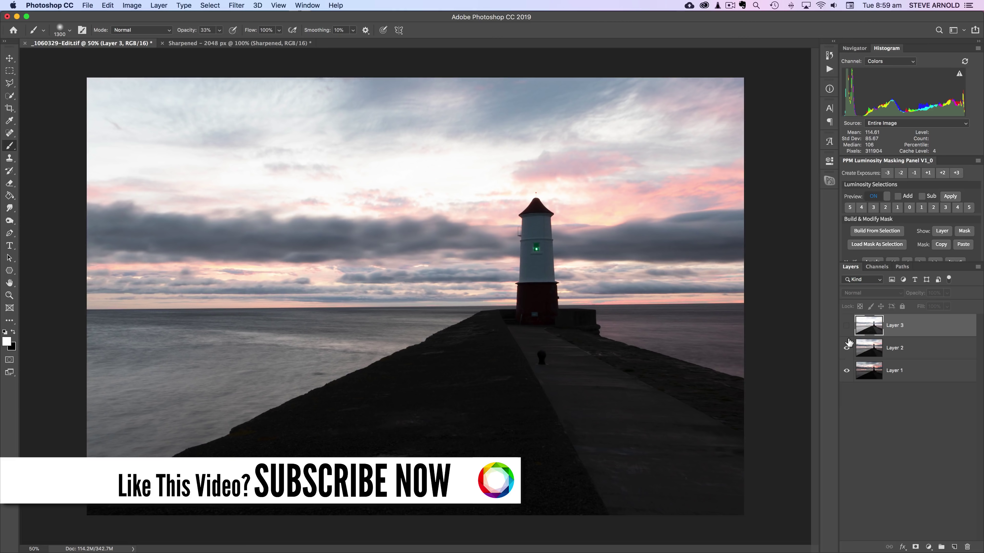
click(847, 327)
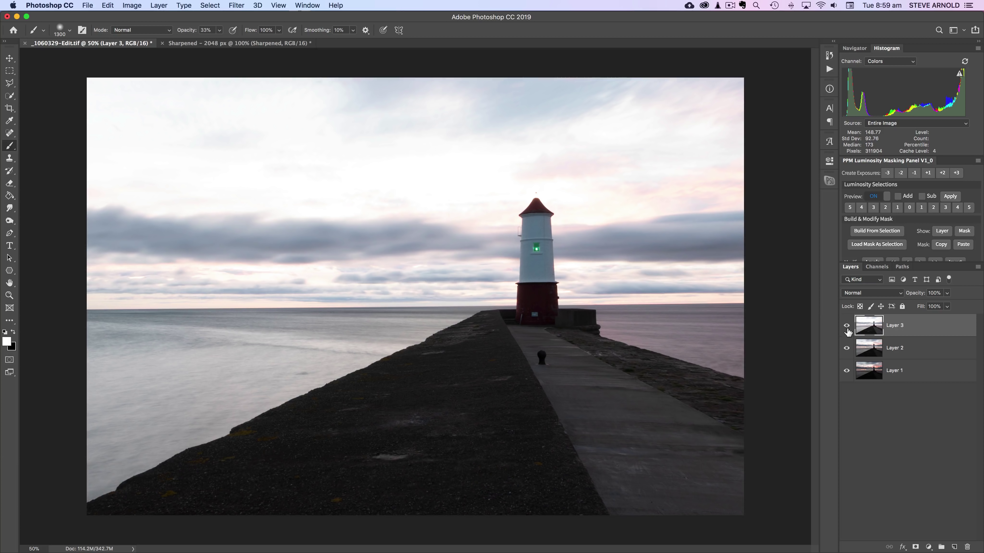
Reduce the brush size to 400.
key(bracketleft)
key(bracketleft)
key(bracketleft)
key(bracketleft)
key(bracketleft)
key(bracketleft)
key(bracketleft)
key(bracketleft)
key(bracketleft)
Compare the exposures by hiding Layers 3 and 2, showing each again, and returning to Layer 1 alone.
click(847, 328)
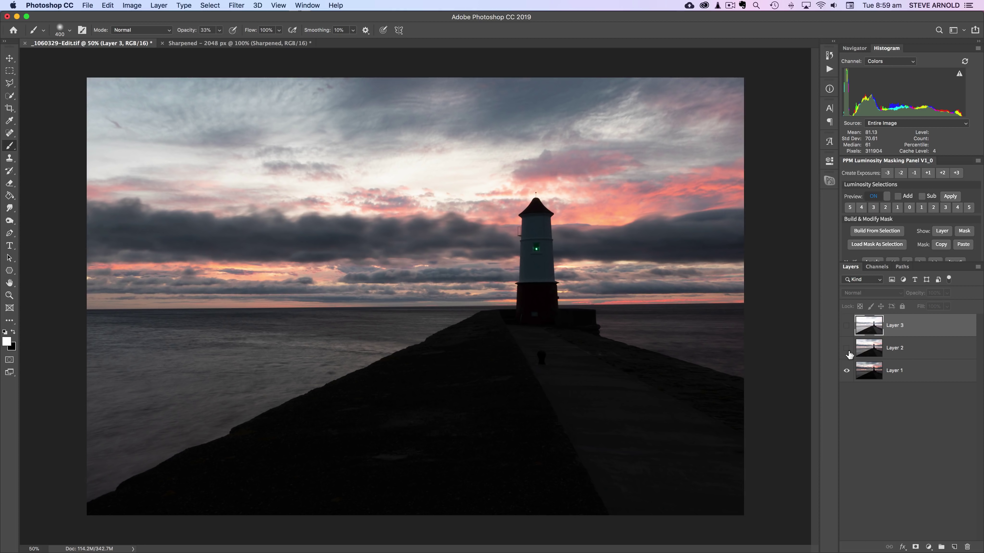
click(847, 349)
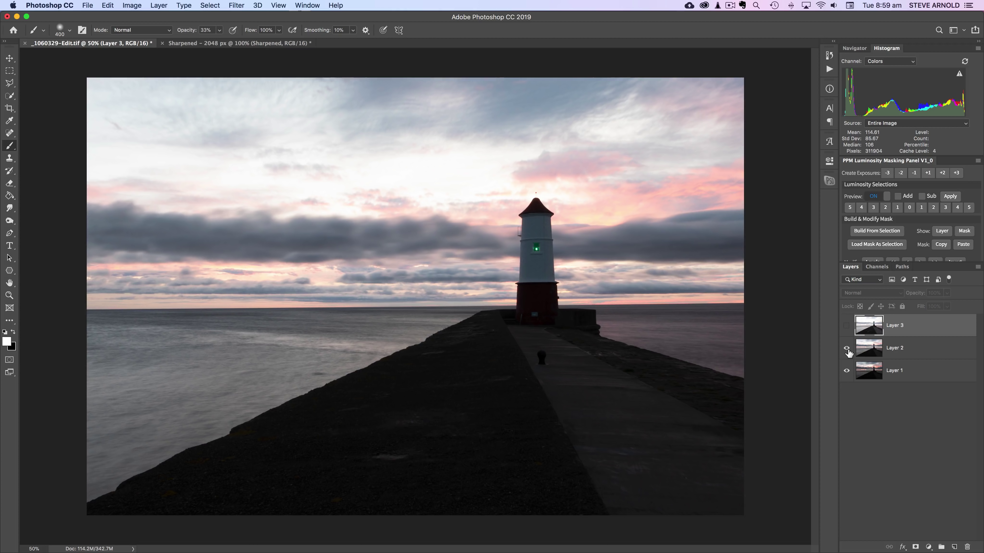
click(847, 326)
click(848, 327)
click(847, 348)
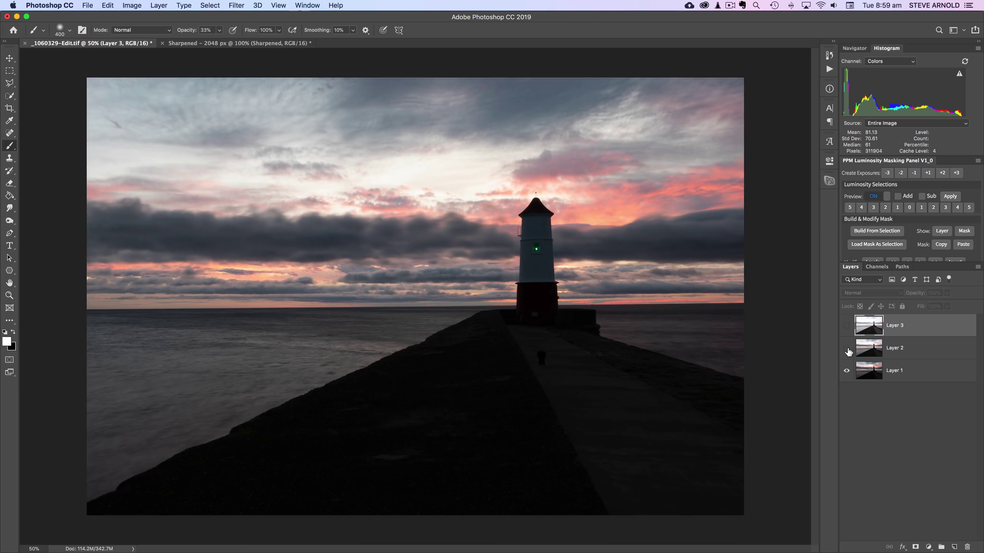
Go through the exposures from Layer 1 up to Layer 3, selecting each layer and making it visible.
click(868, 373)
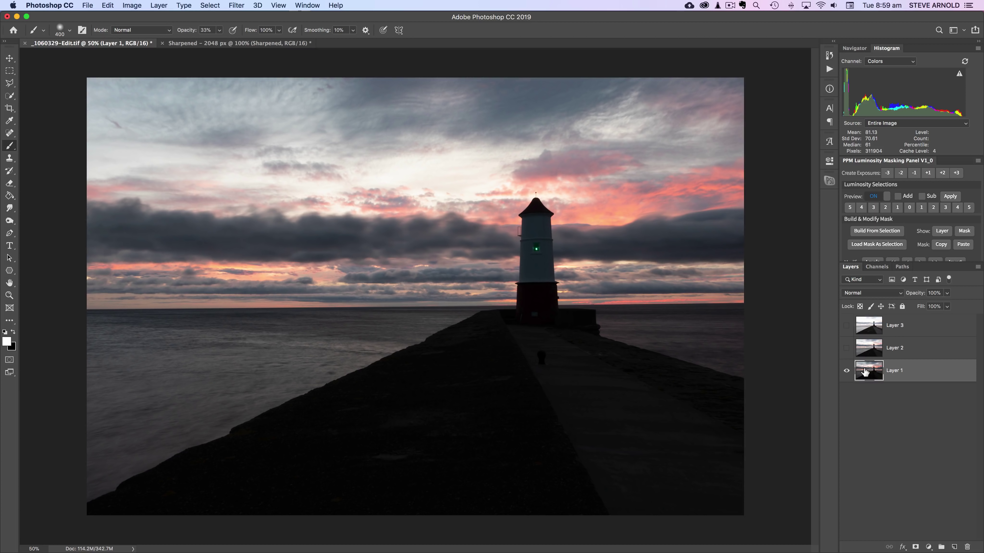
click(846, 349)
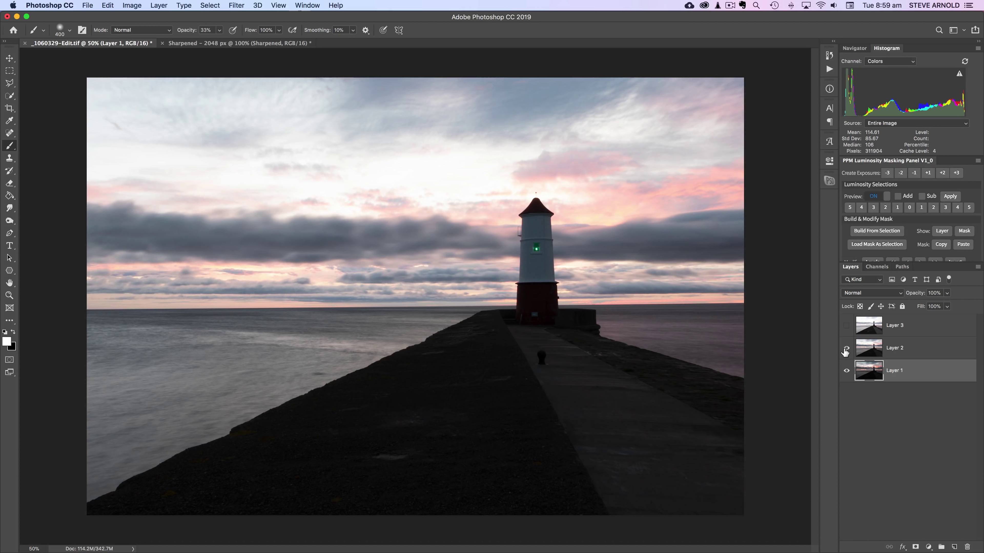
click(869, 349)
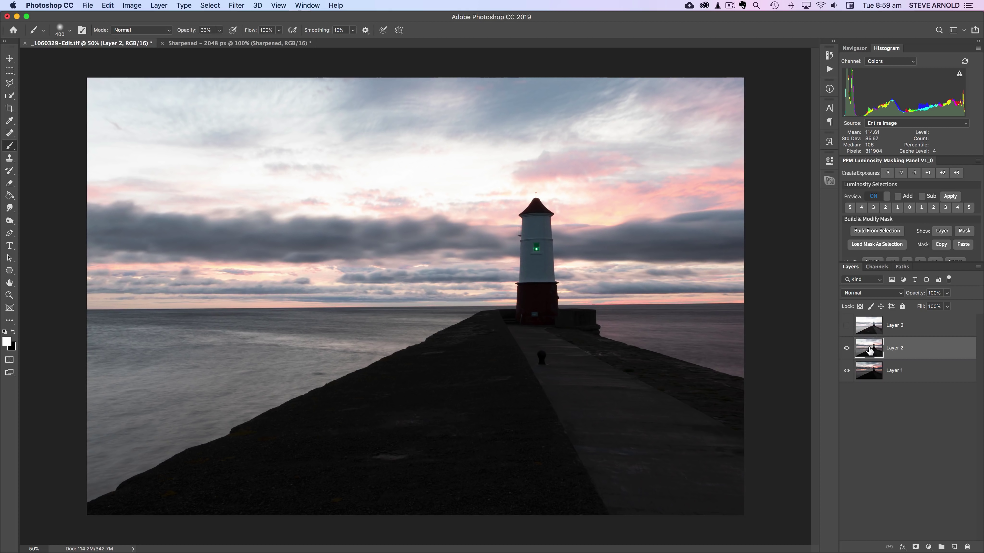
click(873, 327)
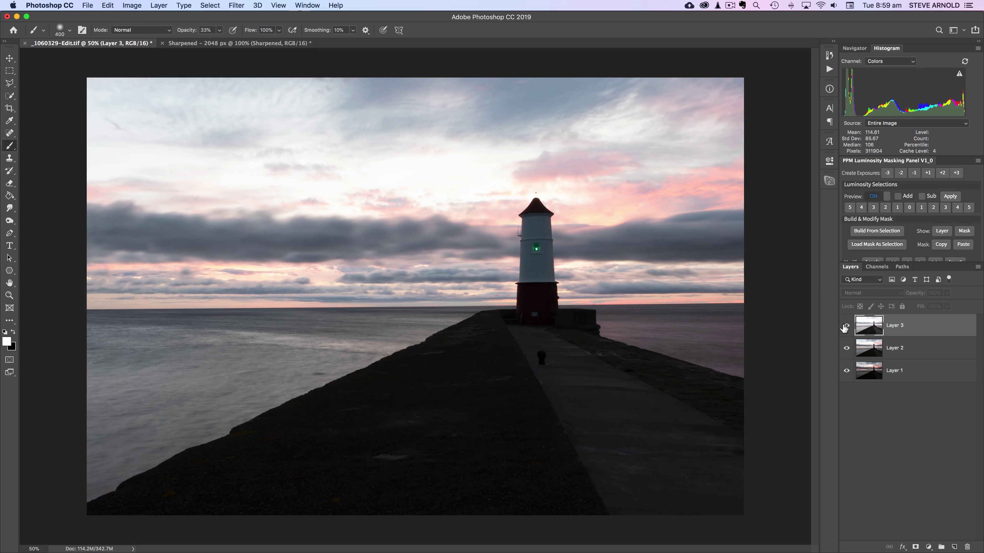
click(846, 325)
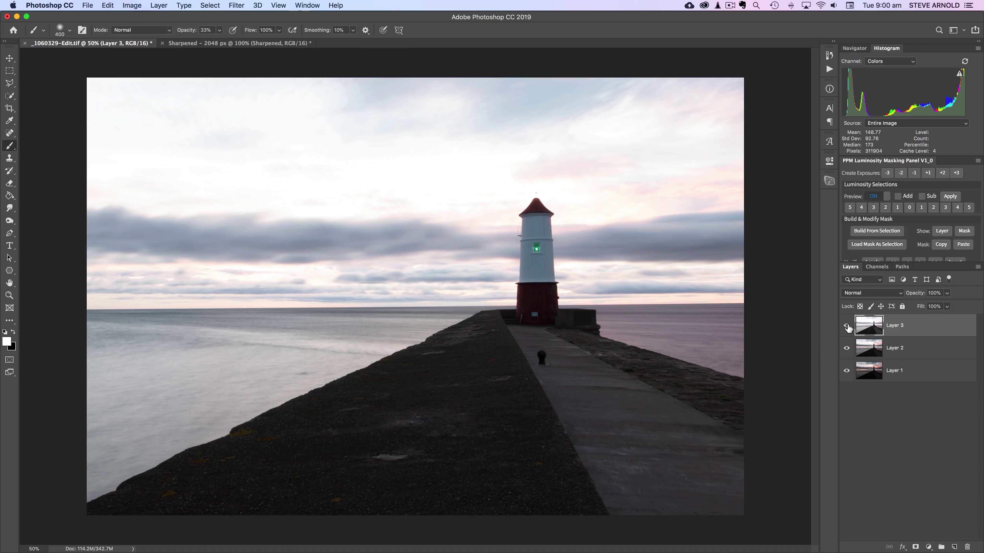
Toggle the visibility of Layer 3 and Layer 2 to compare sky and foreground brightness, ending with only Layer 3 hidden.
click(847, 326)
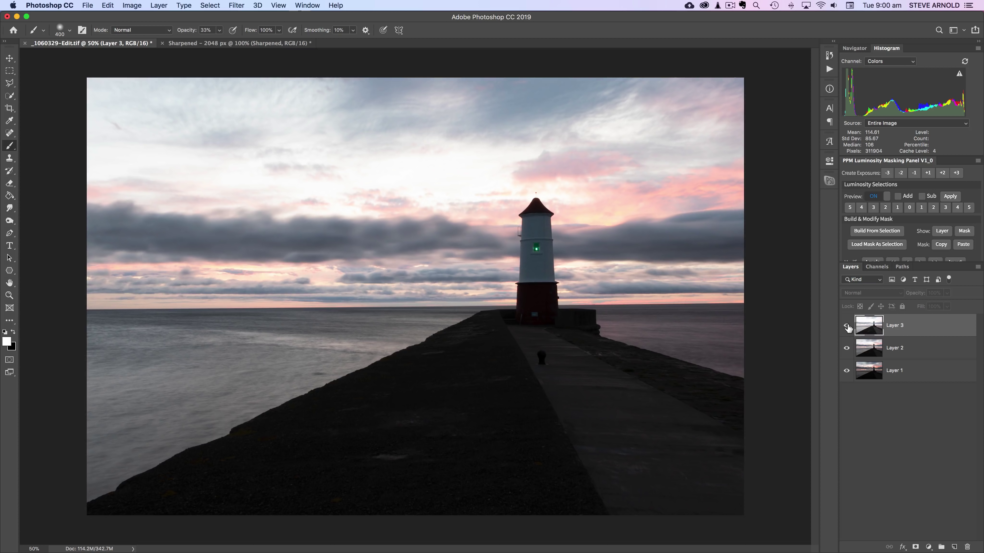
click(847, 326)
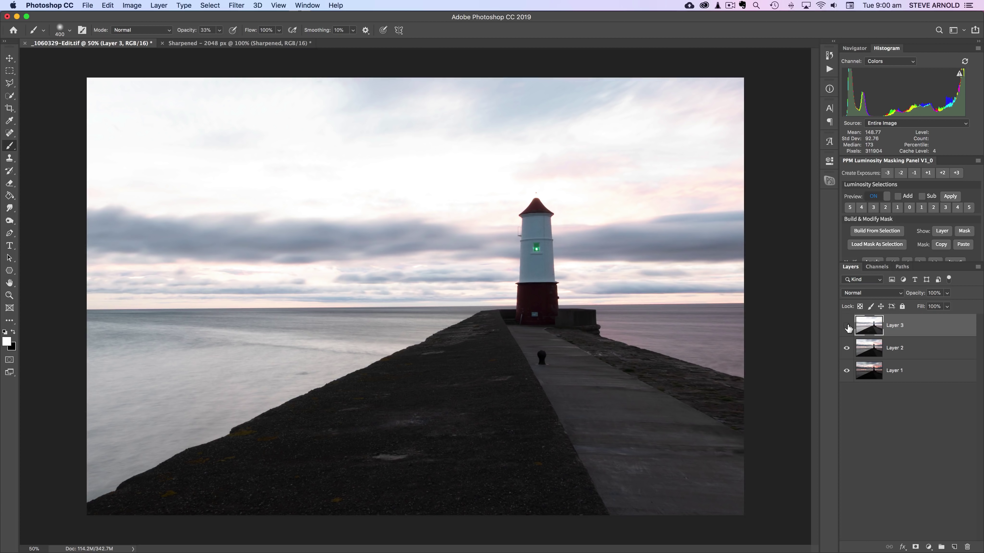
click(847, 326)
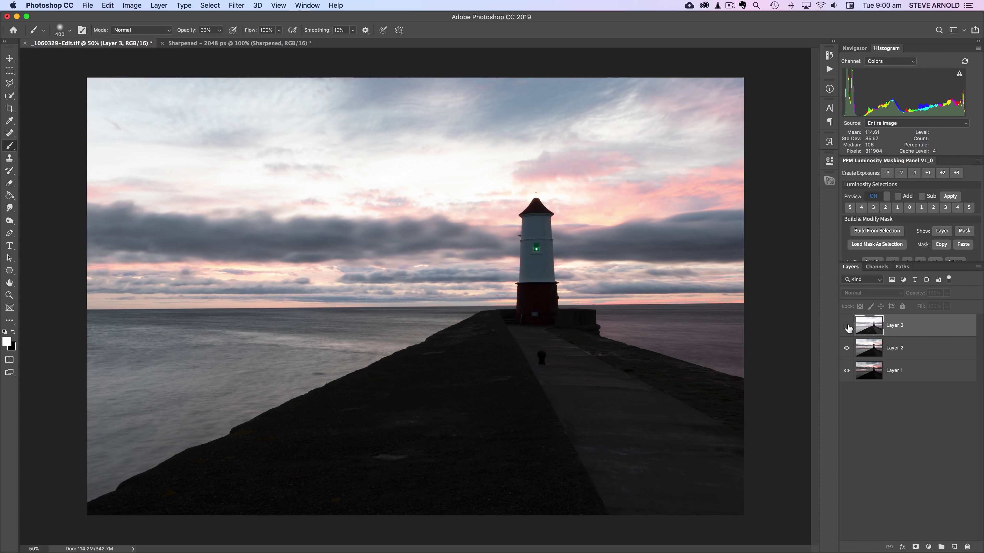
click(847, 349)
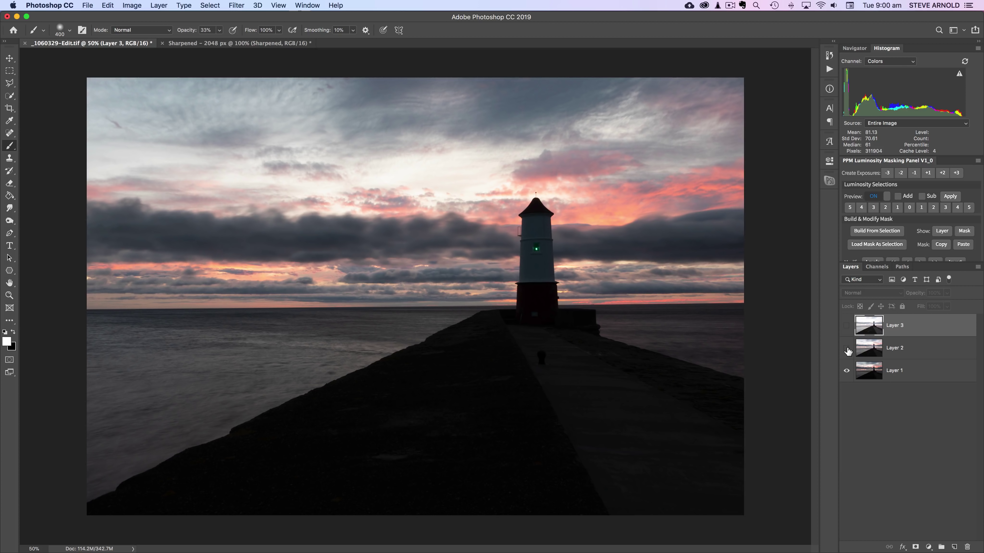
click(847, 349)
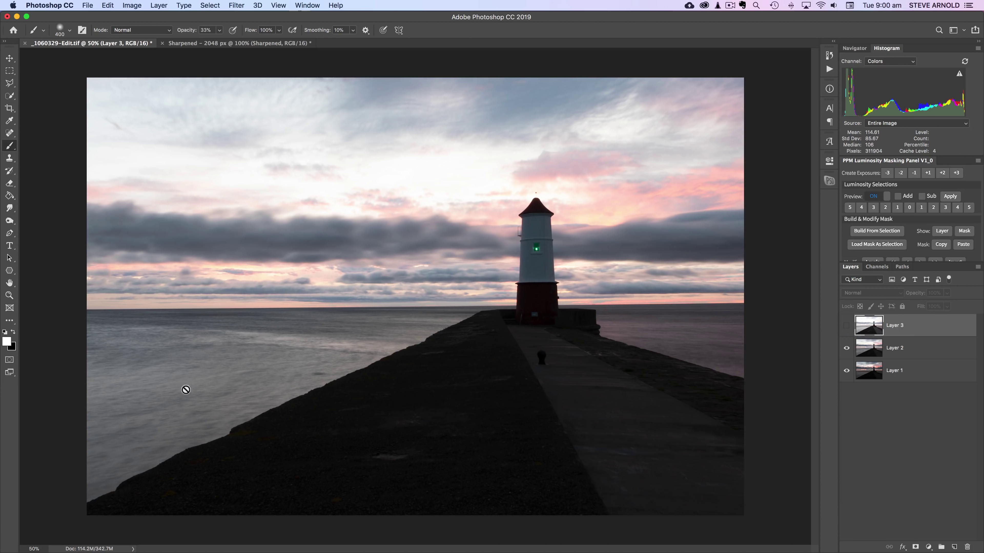
Inspect the sea in Layers 2 and 3 against Layer 1 alone, ending with all layers visible.
click(871, 351)
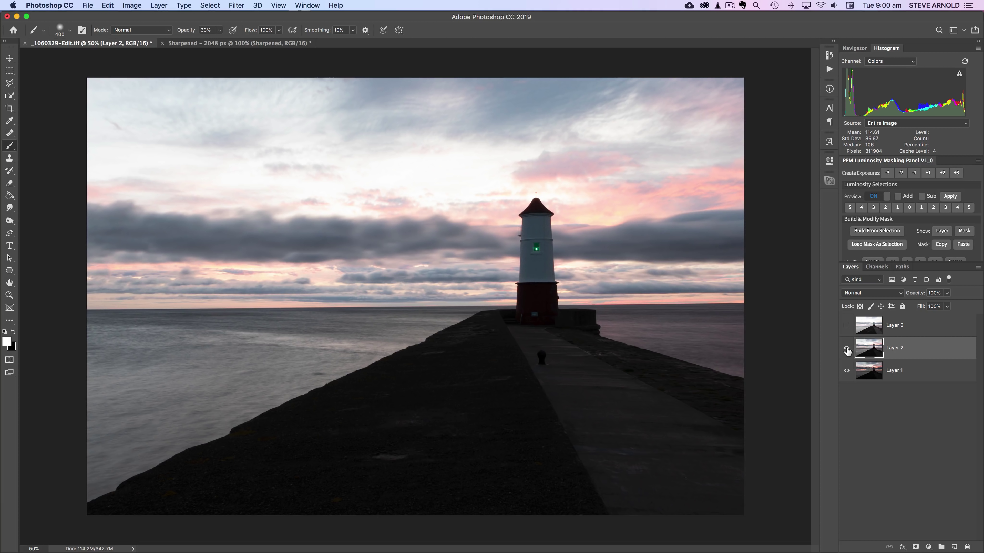
click(873, 329)
click(846, 326)
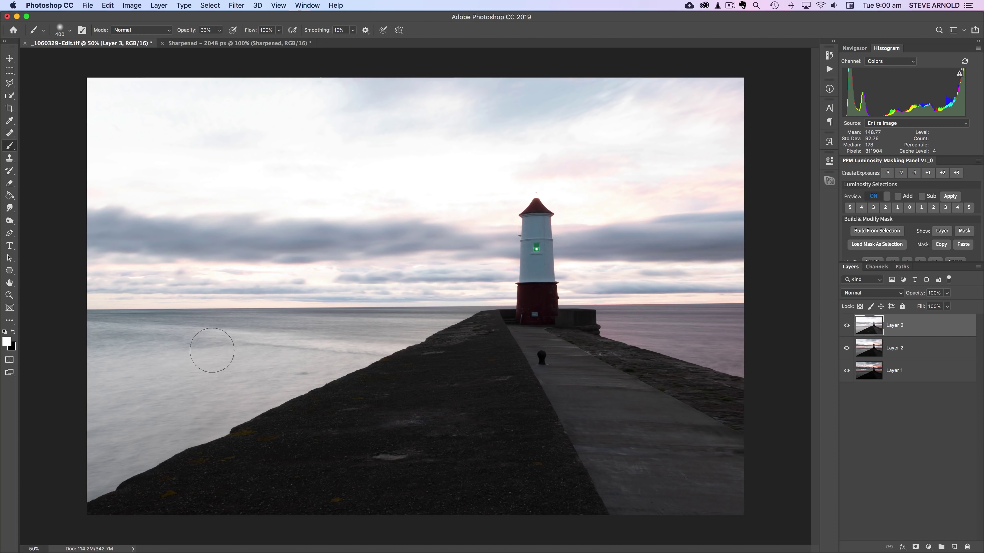
click(847, 326)
click(847, 348)
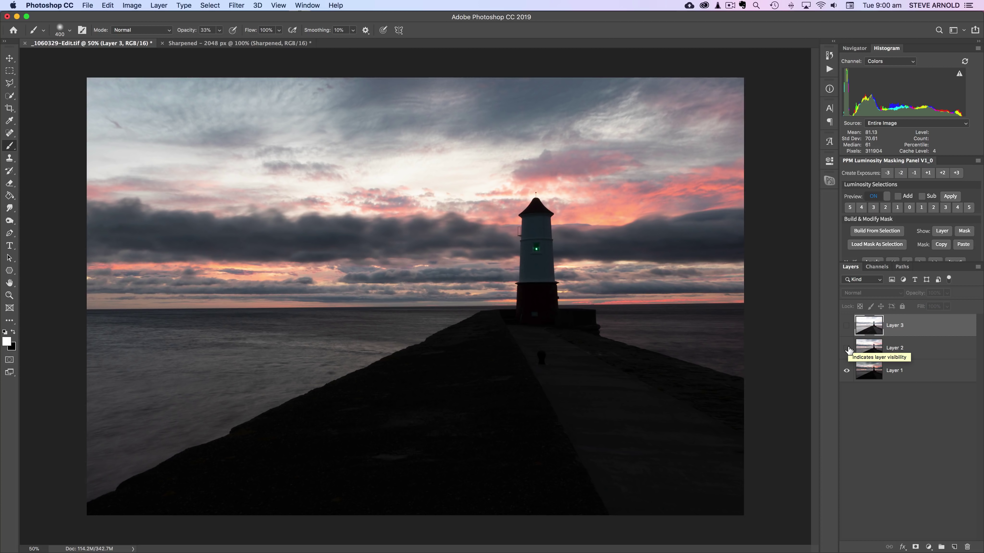
drag(847, 347, 847, 327)
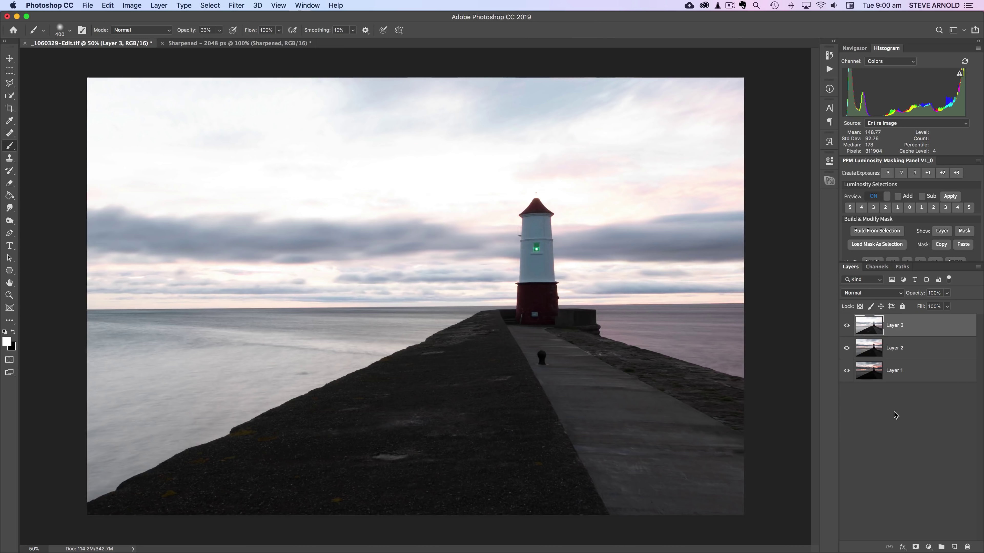
Select Layer 2 and hide Layer 3 above it.
click(895, 413)
click(876, 350)
click(847, 327)
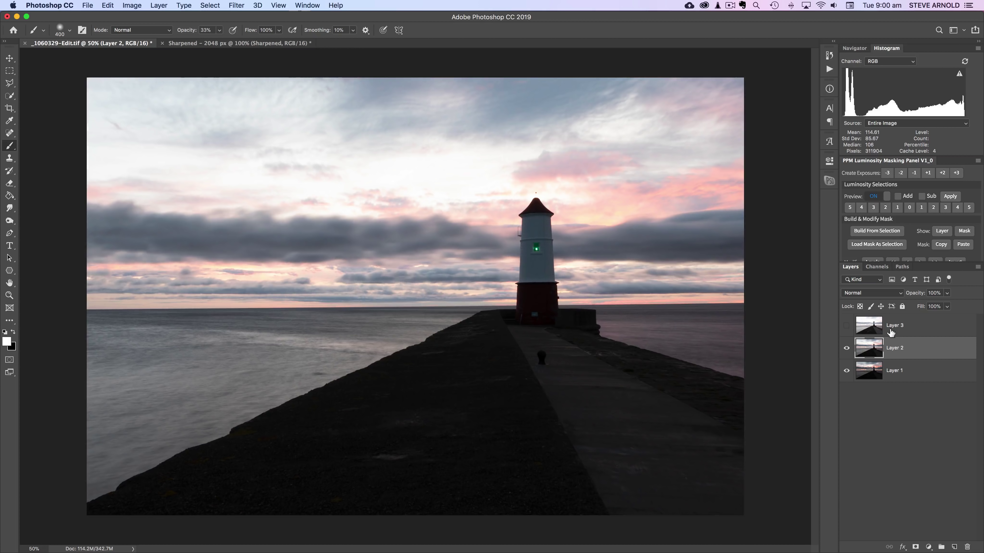
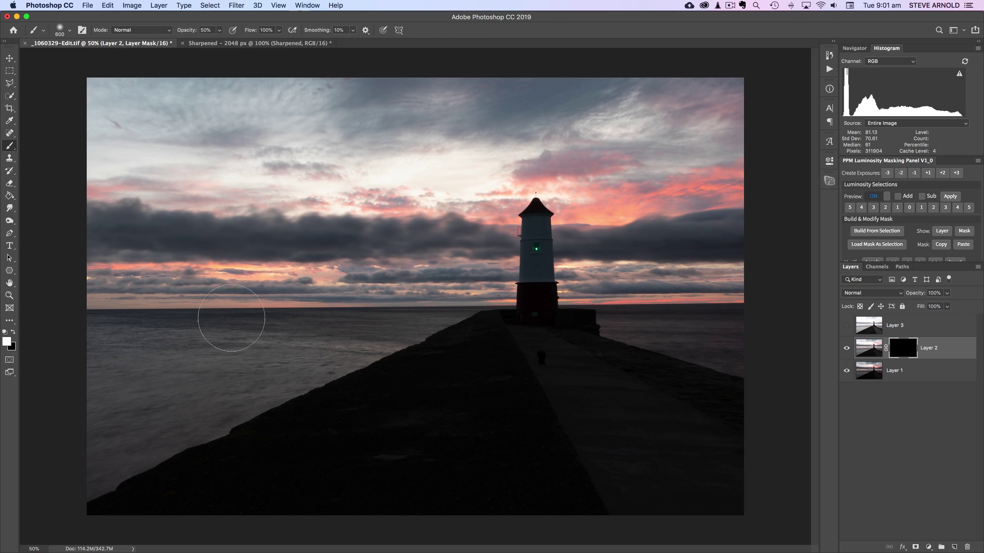
Paint white on Layer 2's mask across the sea and pier with a large soft brush at 50% opacity.
mouse_move(146, 439)
mouse_down()
mouse_move(490, 462)
mouse_move(426, 457)
mouse_move(571, 457)
mouse_move(441, 461)
mouse_move(450, 473)
mouse_move(378, 488)
mouse_move(579, 448)
mouse_move(237, 362)
mouse_up()
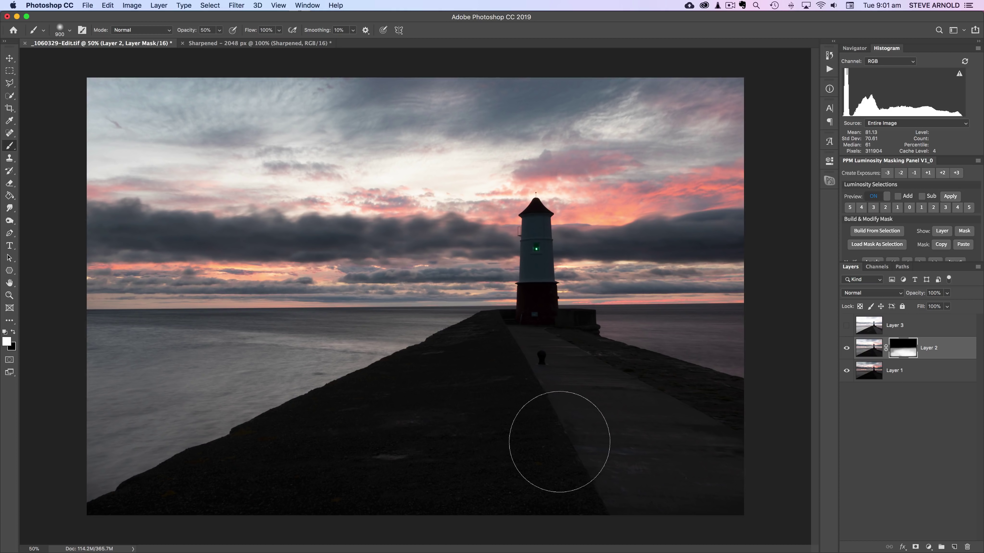
drag(117, 372, 134, 374)
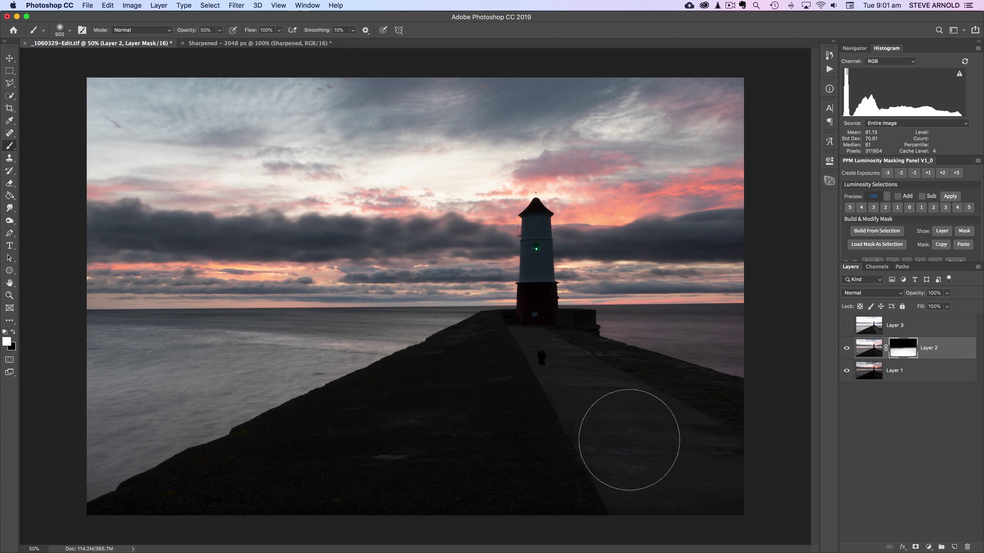
Toggle Layer 2's visibility to compare the sea and pier with and without it, reducing the brush size to 400 and ending with it visible.
click(847, 348)
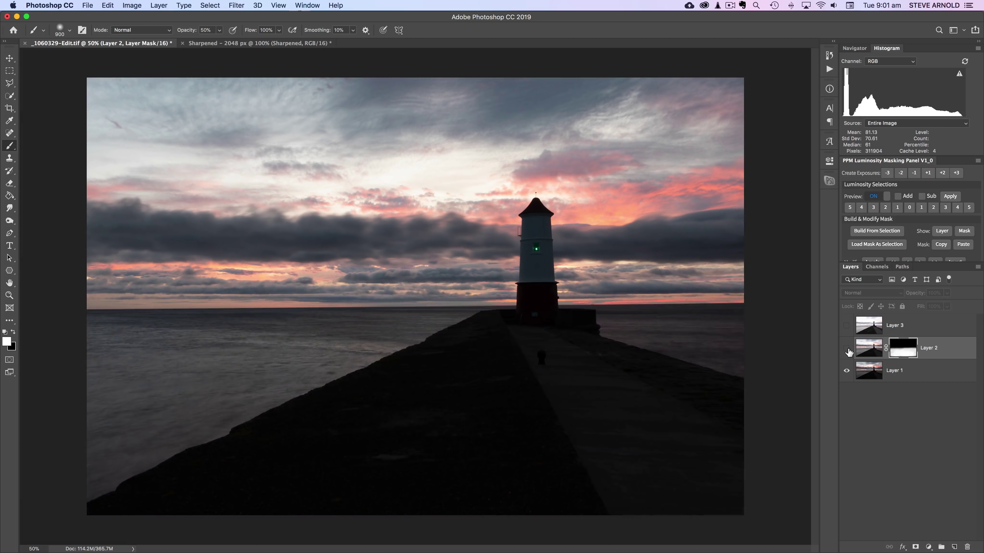
click(847, 349)
click(847, 348)
click(846, 349)
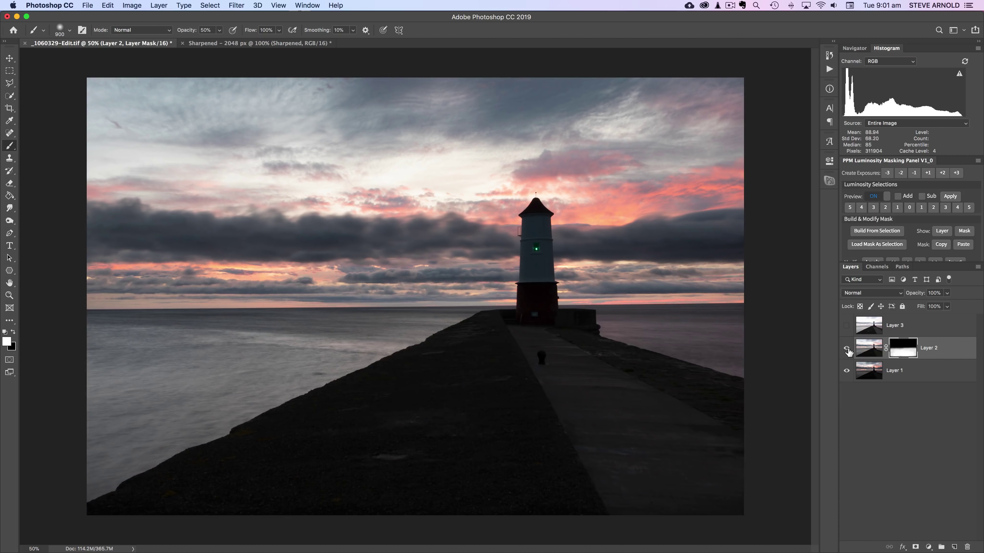
click(846, 349)
click(847, 348)
click(847, 349)
key(bracketleft)
key(bracketleft)
key(bracketleft)
key(bracketleft)
key(bracketleft)
click(847, 348)
click(847, 348)
click(847, 348)
click(847, 348)
Select Layer 3, make it visible and add a black layer mask that hides all of it.
click(866, 351)
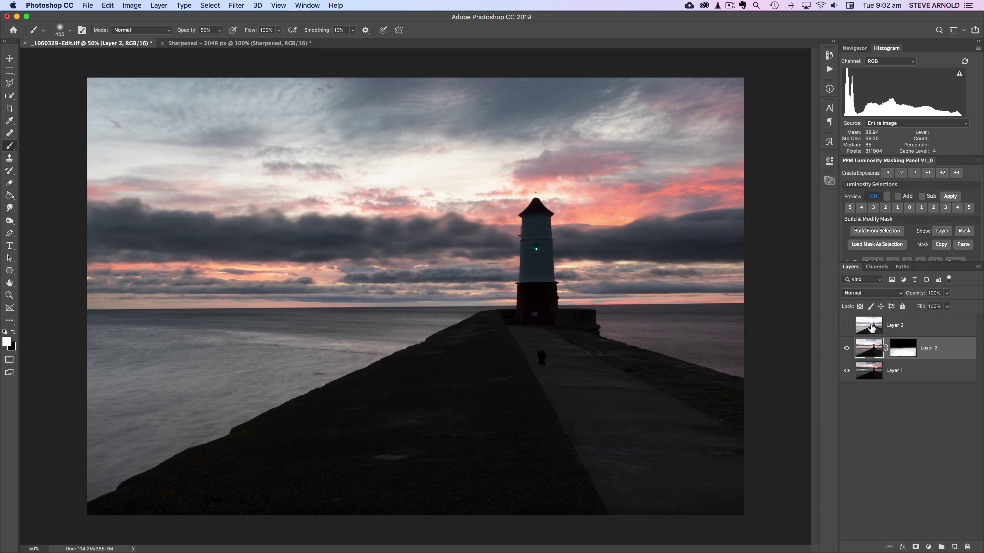
click(863, 329)
click(847, 327)
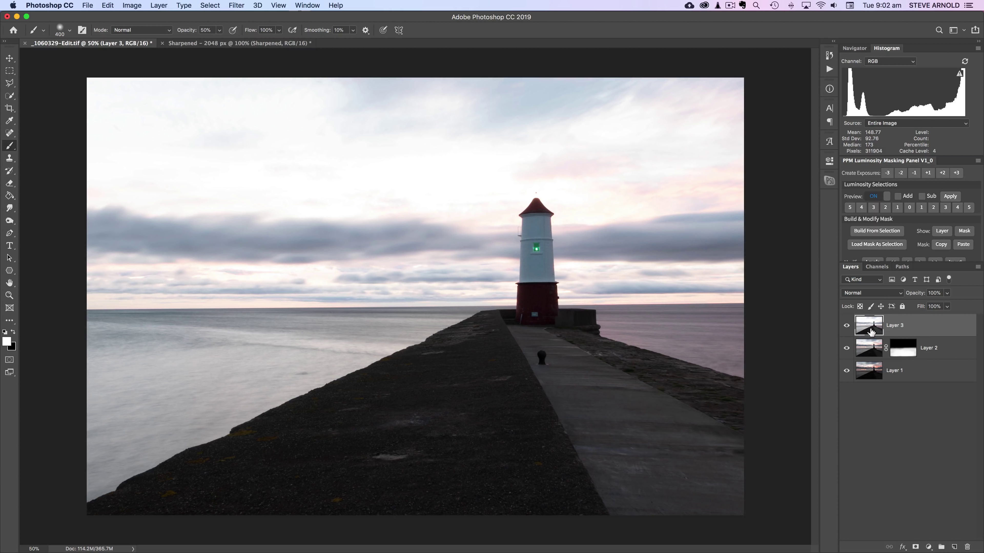
alt+click(916, 548)
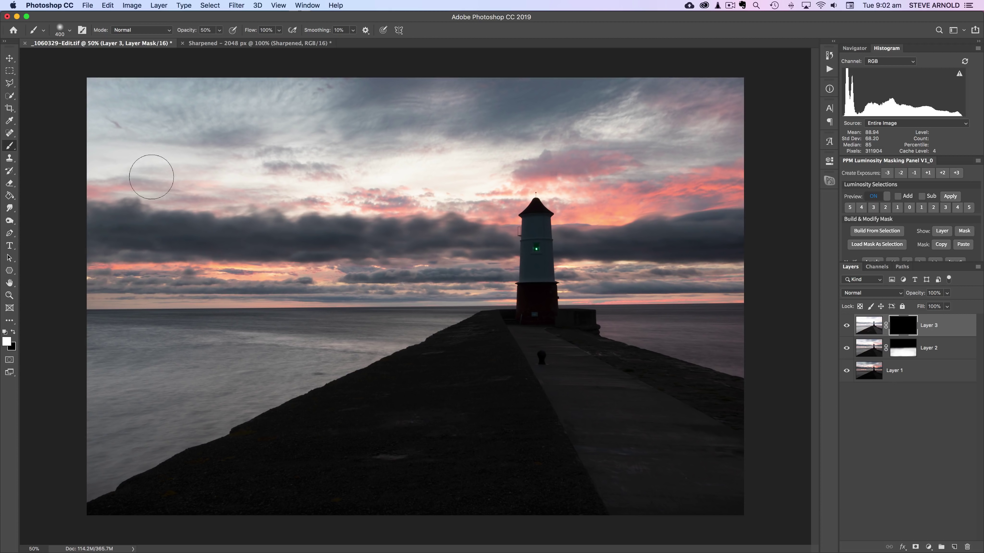
Select the pier and the whole lighthouse tower with the Quick Selection tool.
click(8, 97)
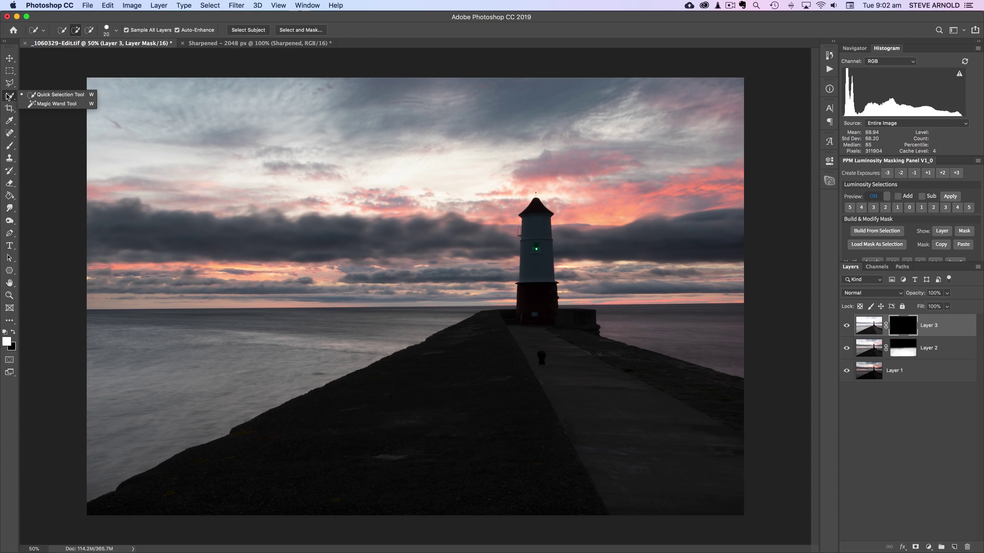
click(34, 95)
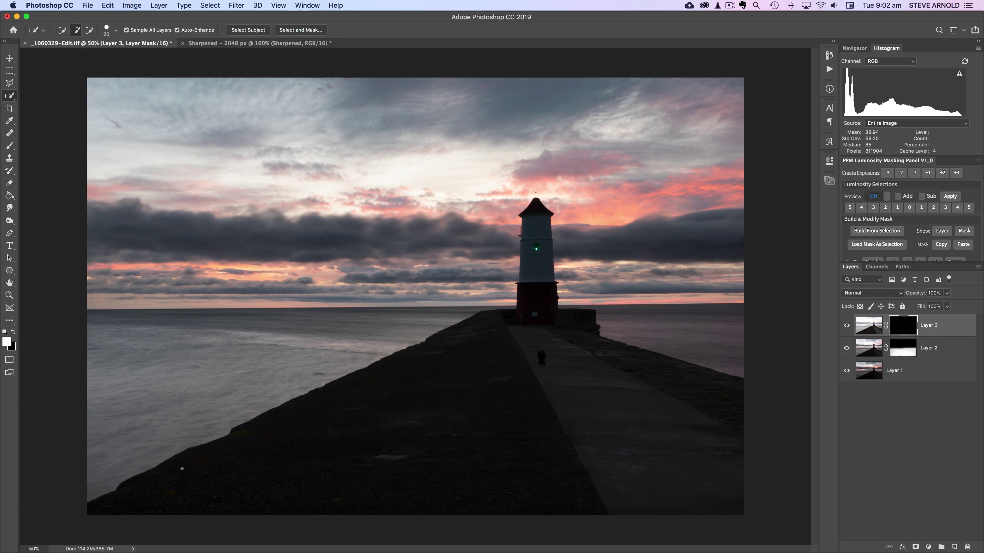
mouse_move(182, 469)
mouse_down()
mouse_move(233, 448)
mouse_move(310, 392)
mouse_move(405, 374)
mouse_up()
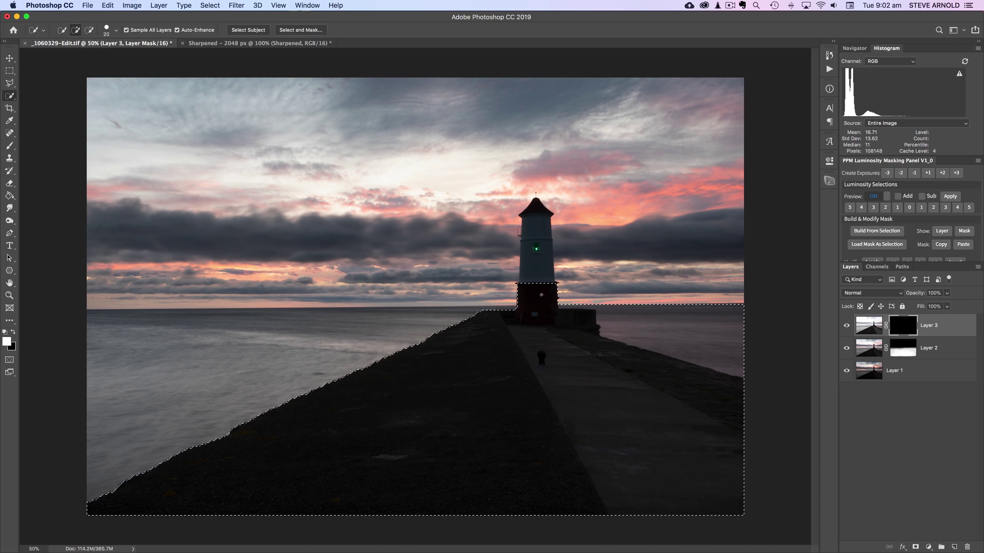
drag(541, 295, 527, 252)
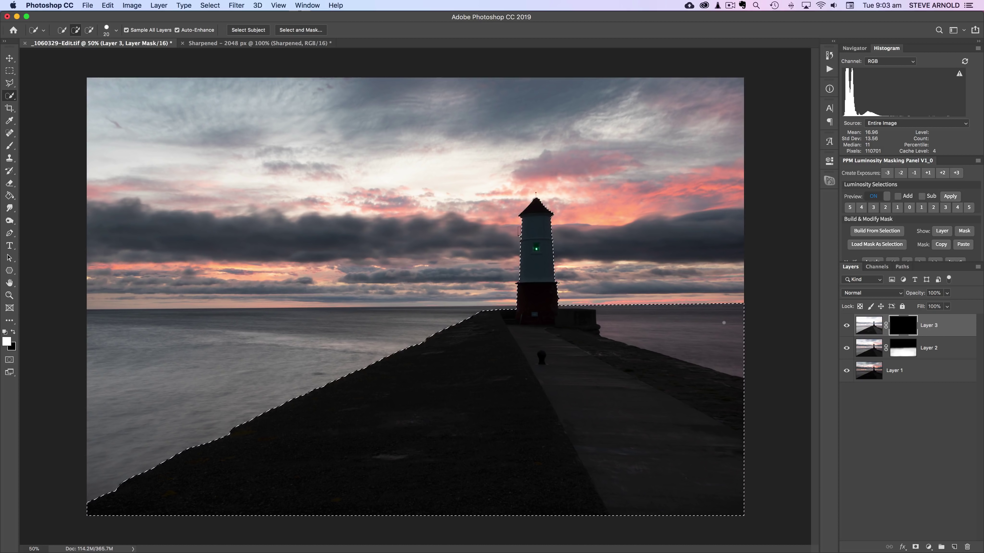
Subtract the sea beyond the pier's right side and the strip above the wall beside the lighthouse from the selection.
key(alt)
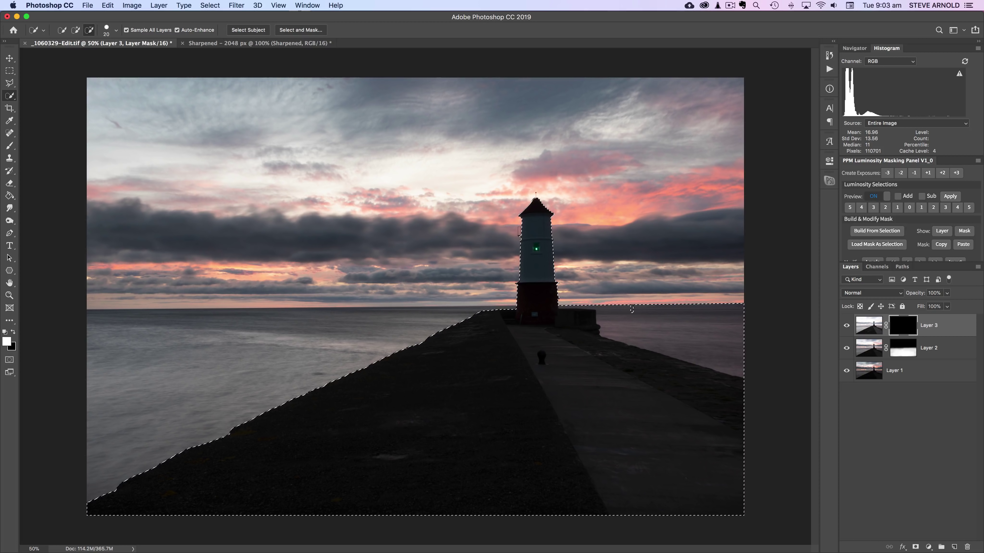
click(721, 304)
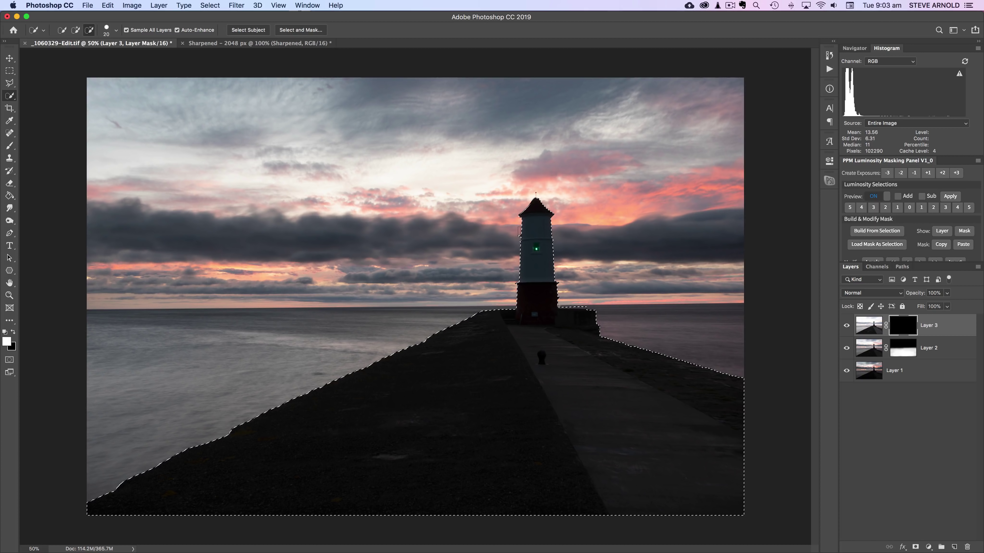
click(570, 306)
key(alt)
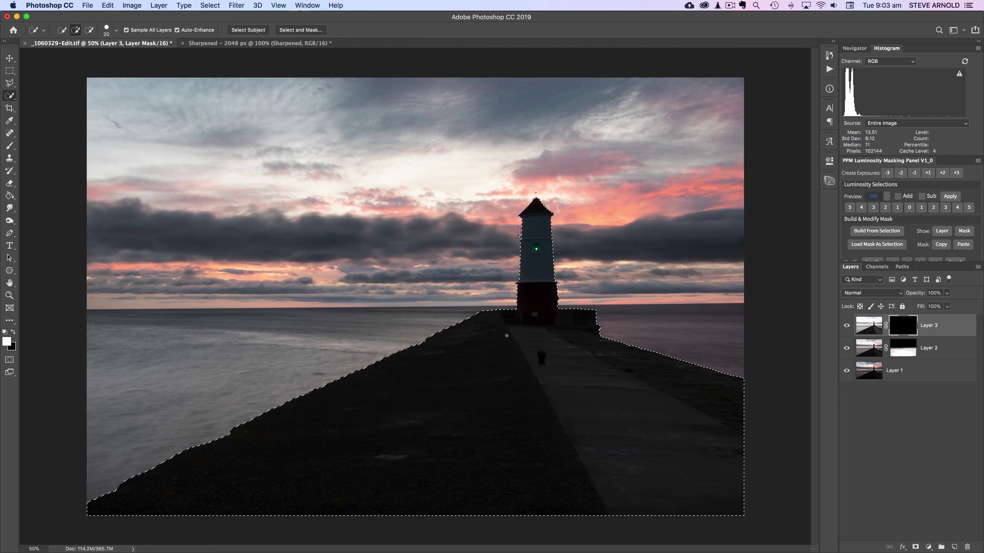
Save the pier and lighthouse selection as an alpha channel and return to the layers.
click(877, 267)
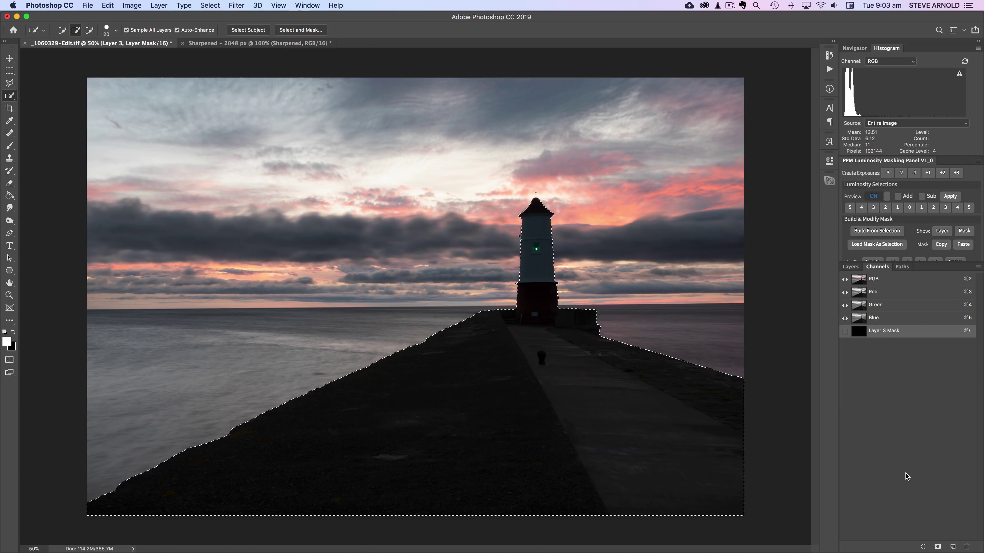
click(937, 547)
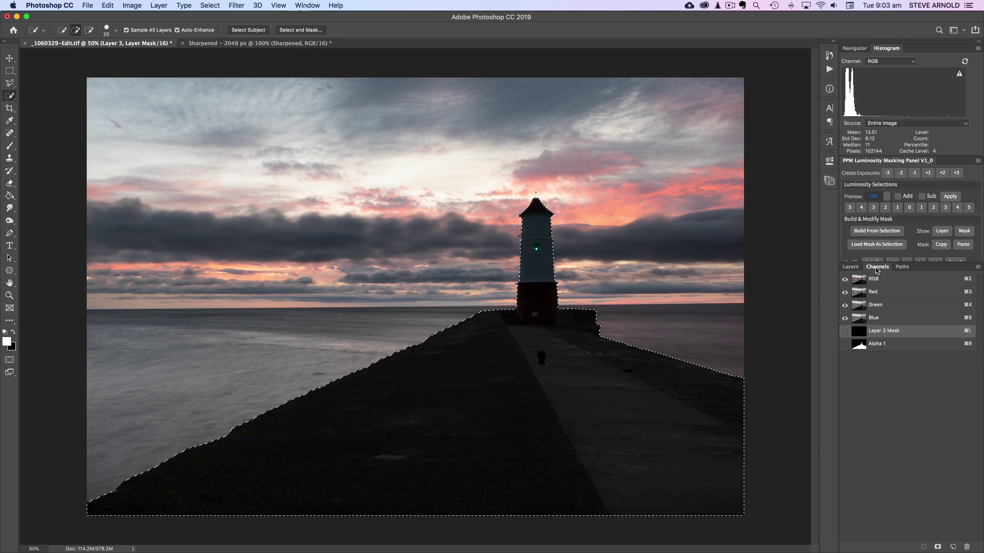
click(855, 267)
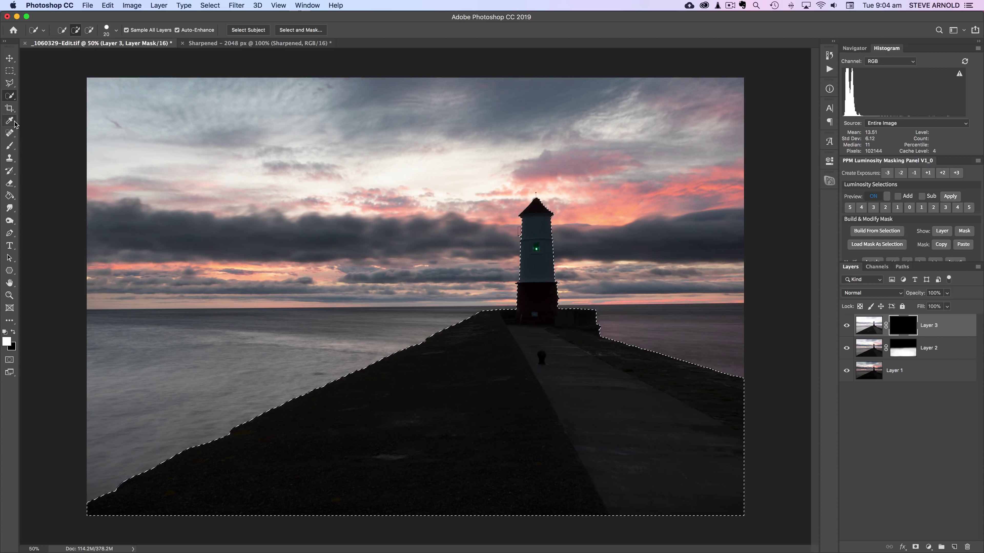
Paint white on Layer 3's mask inside the selection over the lighthouse and pier with a 700 px brush at 50% opacity, and deselect.
click(10, 146)
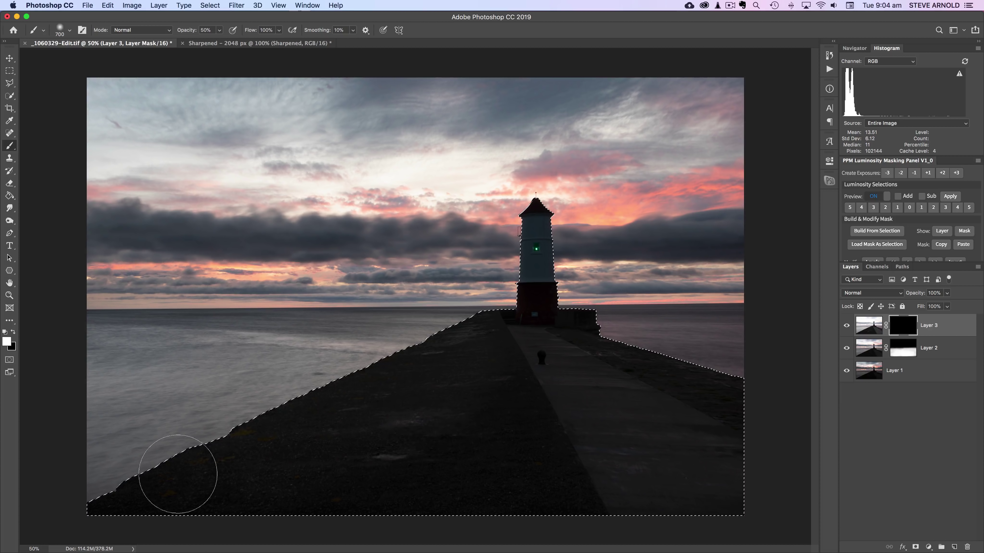
drag(561, 340, 544, 325)
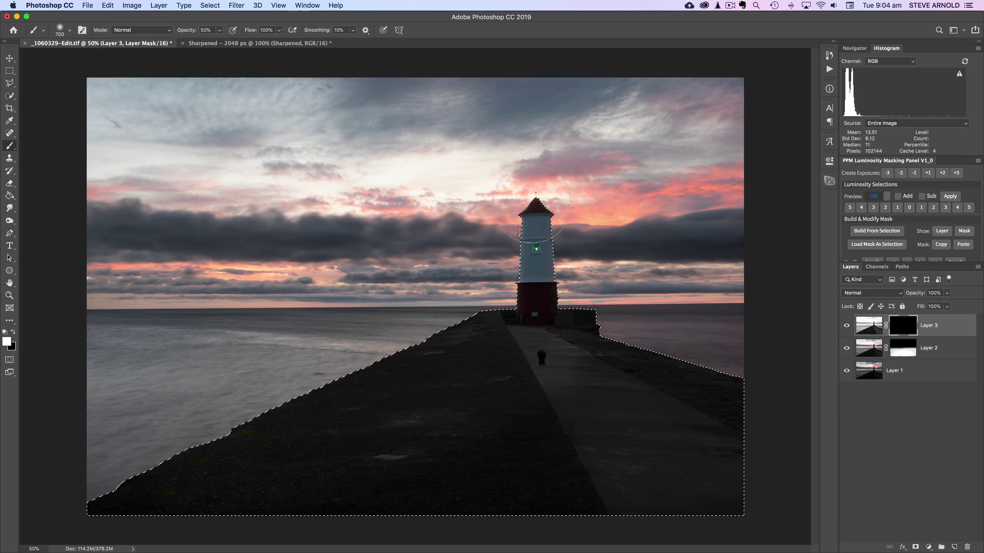
mouse_move(515, 427)
mouse_down()
mouse_move(623, 386)
mouse_move(416, 386)
mouse_move(495, 425)
mouse_move(519, 455)
mouse_move(483, 483)
mouse_move(750, 442)
mouse_move(709, 399)
mouse_move(648, 524)
mouse_up()
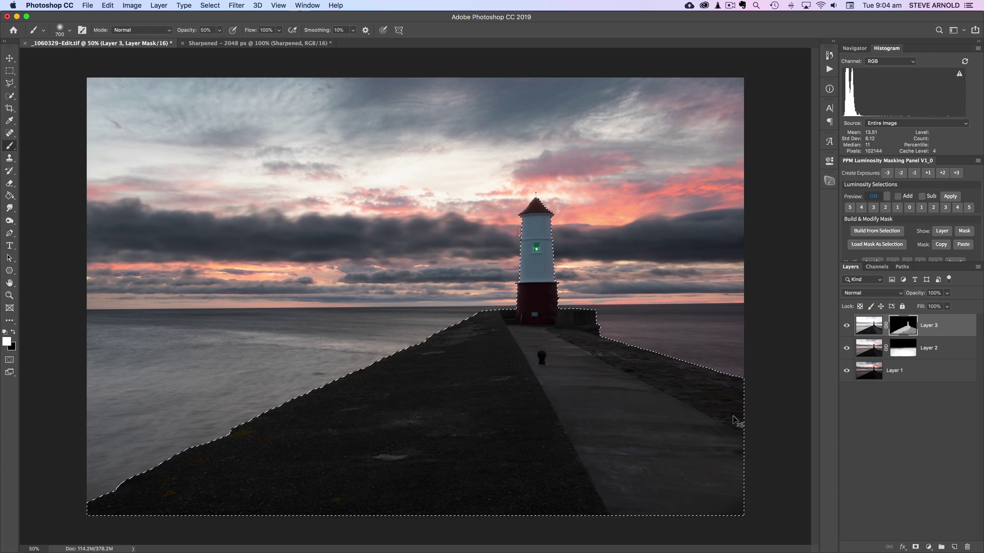
key(super+d)
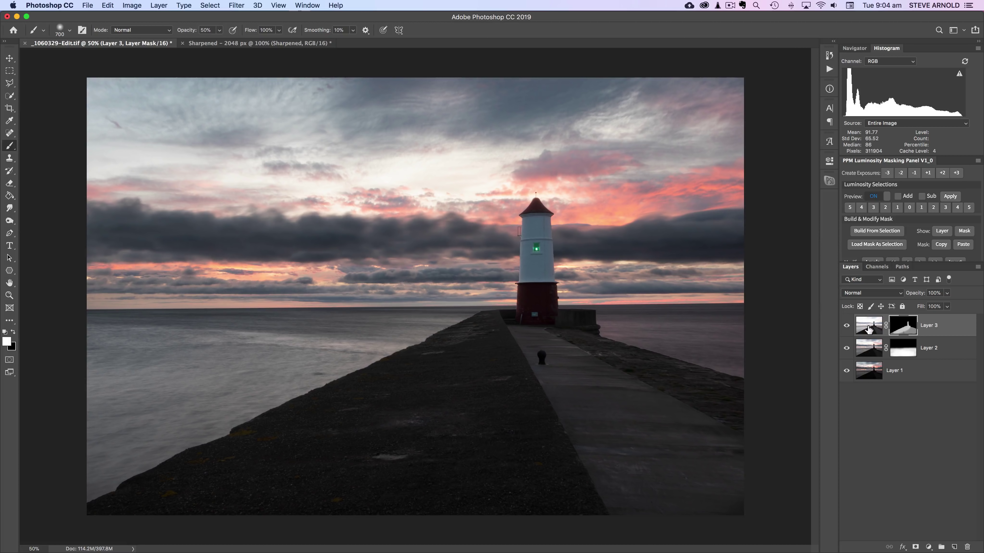
Toggle Layer 3's visibility to compare the lighthouse and pier before and after blending, ending with it visible.
click(847, 327)
click(847, 327)
click(846, 327)
click(847, 328)
Lower Layer 3's opacity to 81%, reduce the brush size to 100 and make its layer mask active.
click(868, 325)
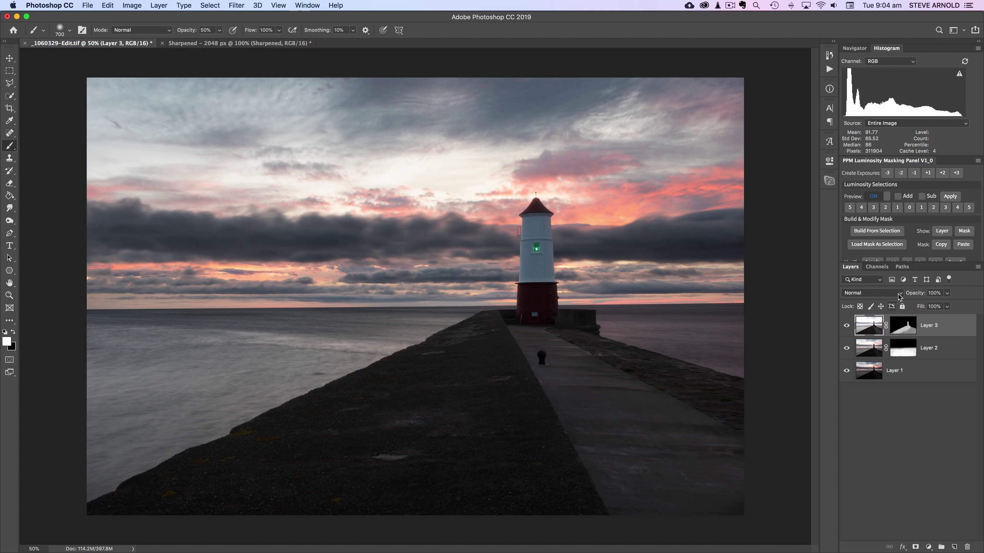
drag(910, 293, 902, 295)
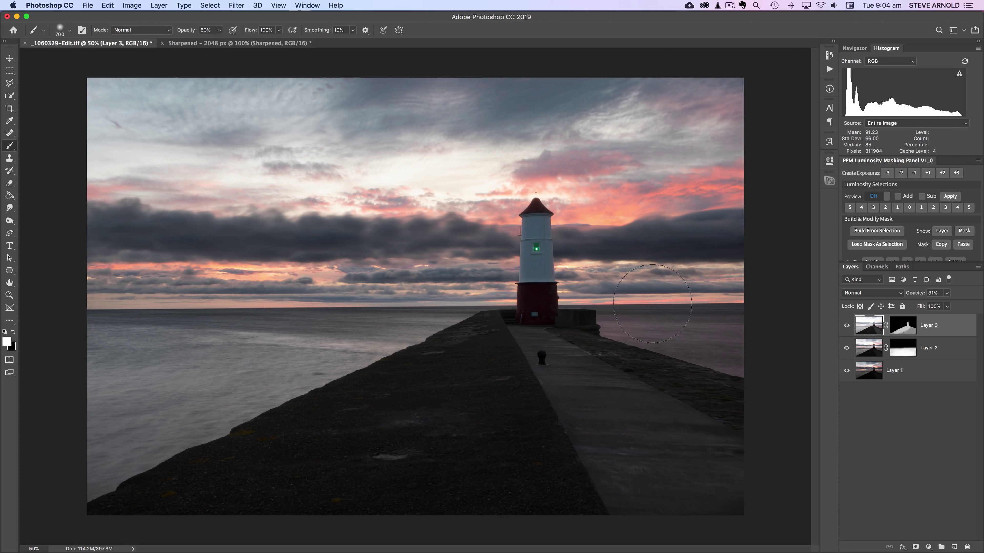
key(bracketleft)
key(bracketleft)
key(bracketleft)
key(bracketleft)
key(bracketleft)
click(910, 332)
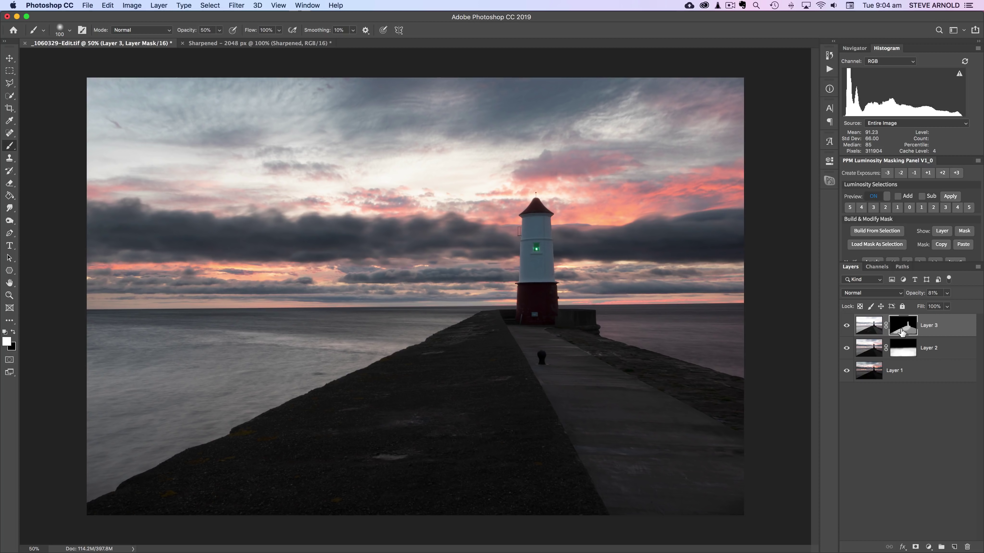
Switch Layer 3 off and on repeatedly to judge its effect at the reduced opacity, ending with it visible.
click(847, 327)
click(847, 326)
click(847, 327)
click(847, 326)
click(847, 327)
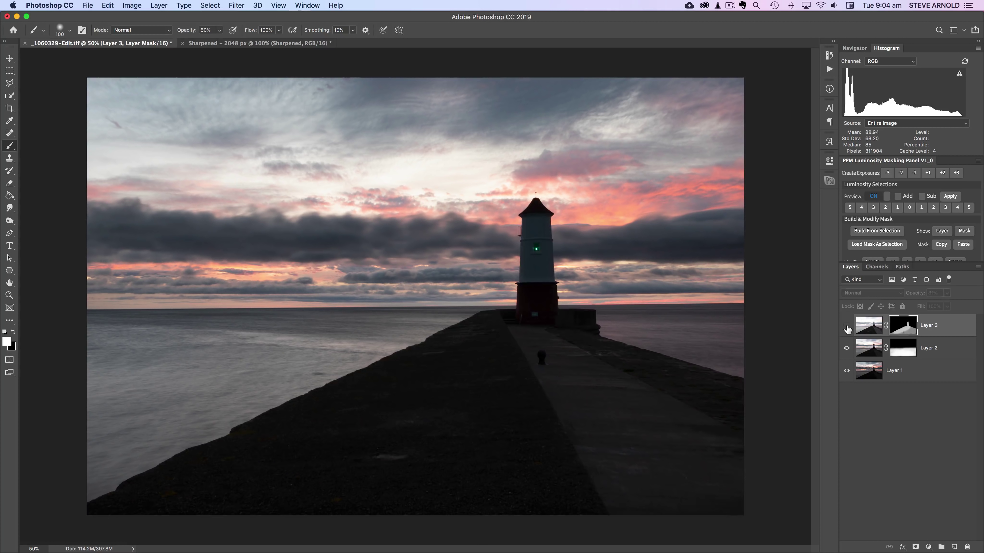
click(847, 327)
click(847, 327)
click(846, 327)
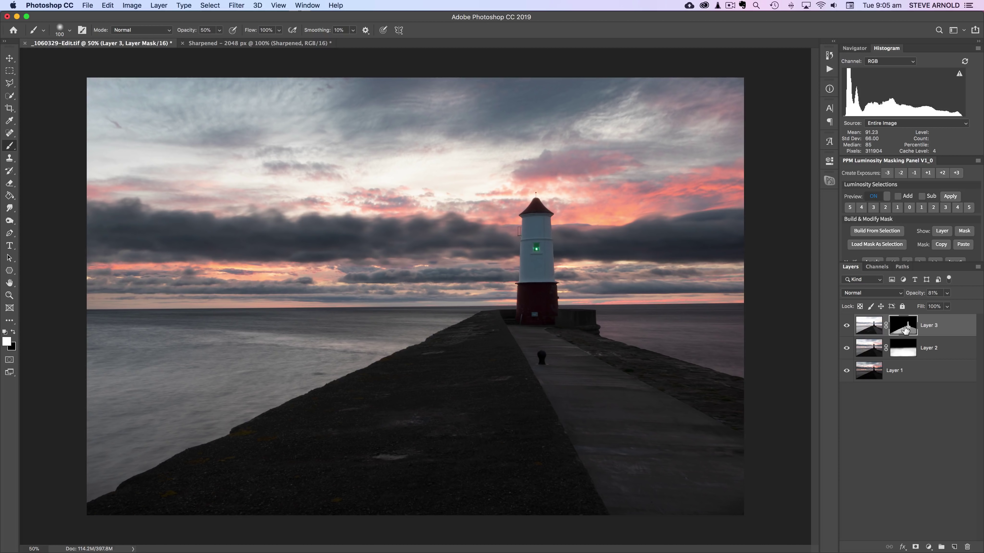
Magnify the lighthouse base and sea at 200% to inspect the blend edges, finishing at 100% with the lighthouse and pier in view.
click(854, 48)
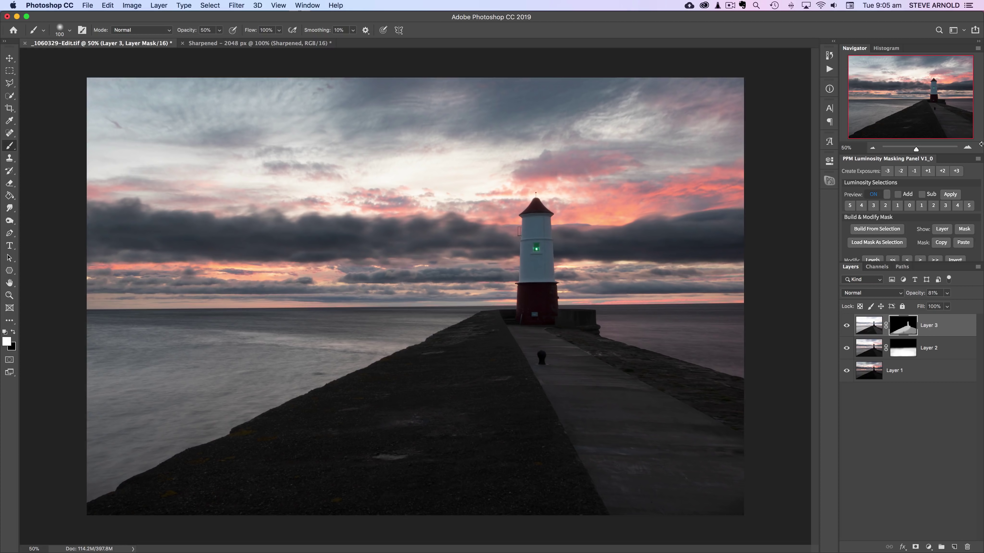
click(967, 148)
click(968, 148)
click(967, 149)
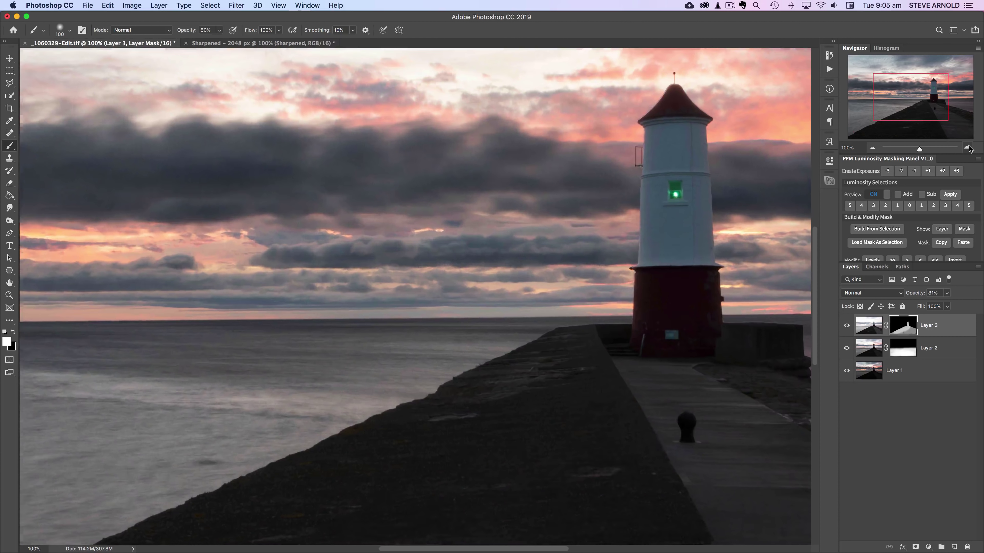
drag(913, 98, 945, 100)
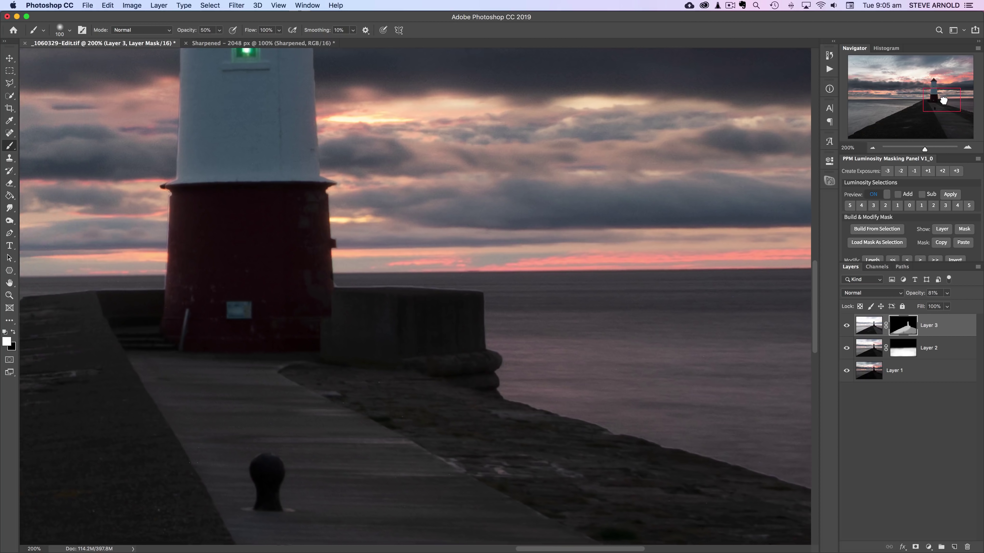
click(873, 148)
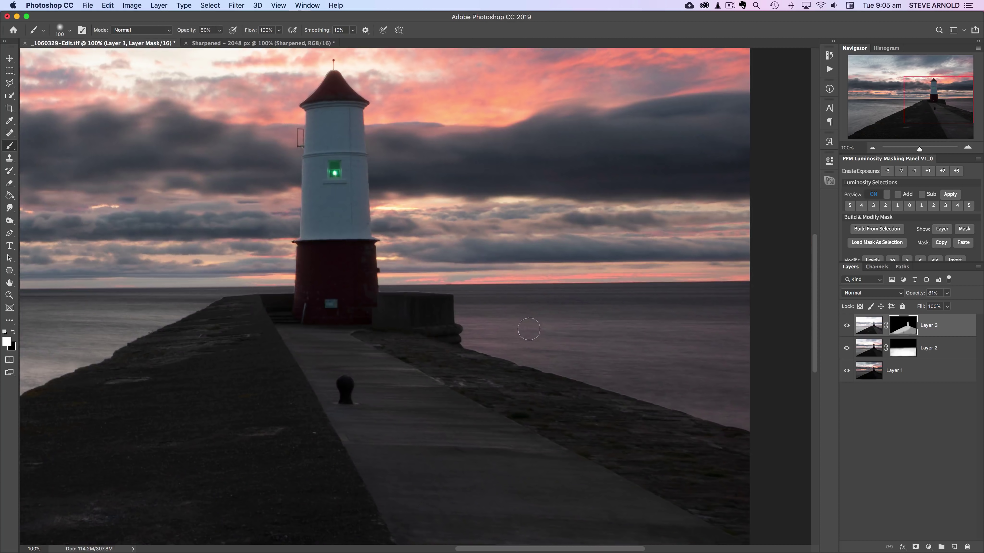
Reduce the brush size to 35.
key(bracketleft)
key(bracketleft)
key(bracketleft)
key(bracketleft)
key(bracketleft)
key(bracketleft)
key(bracketleft)
Disable and re-enable Layer 3's mask repeatedly to compare the masked and unmasked exposure, ending with the mask enabled.
shift+click(910, 329)
shift+click(910, 329)
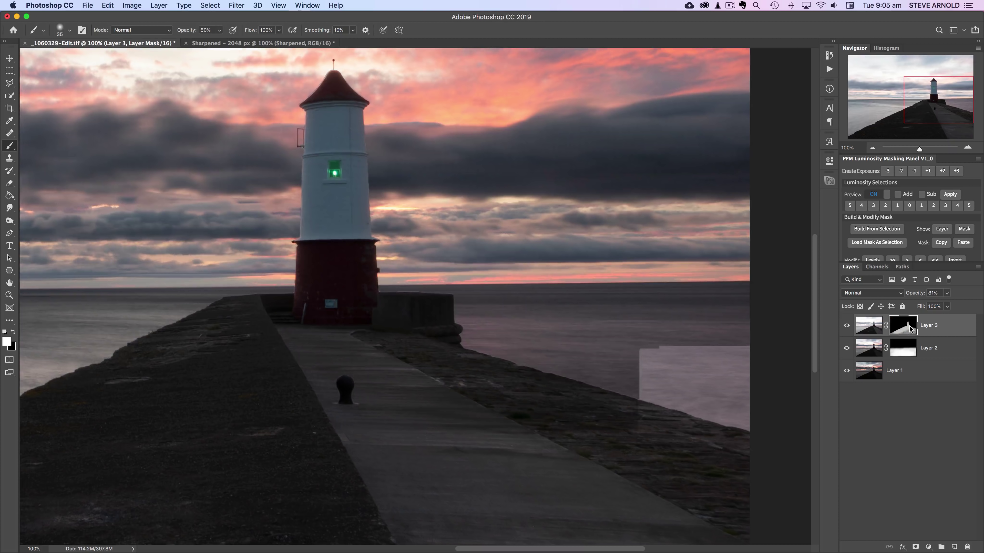
shift+click(910, 329)
shift+click(909, 329)
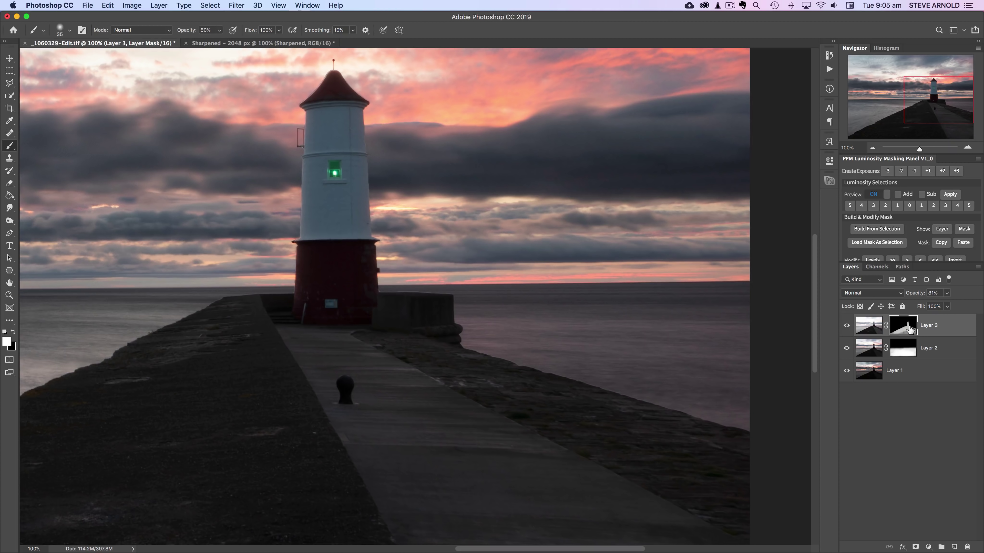
shift+click(910, 329)
shift+click(910, 329)
Toggle Layer 3's visibility to compare the lighthouse and pier close up, leave it visible, and disable its mask.
click(846, 327)
click(847, 328)
click(846, 327)
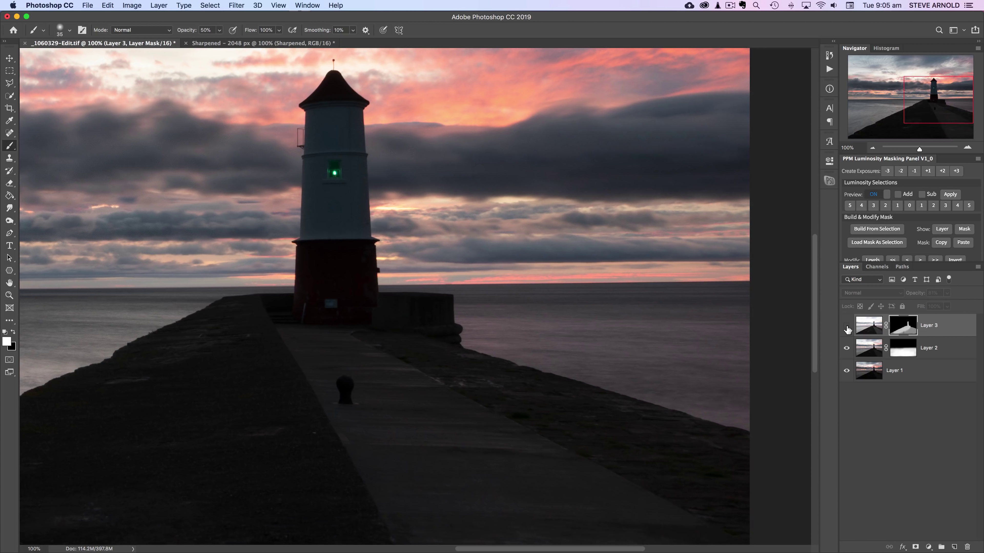
click(847, 328)
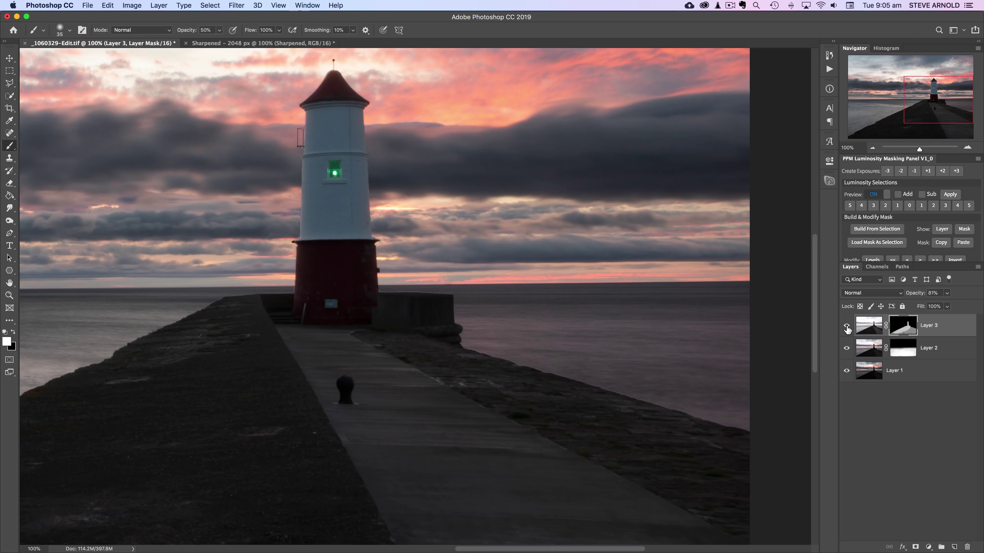
click(847, 327)
click(846, 327)
click(847, 328)
click(847, 327)
shift+click(906, 331)
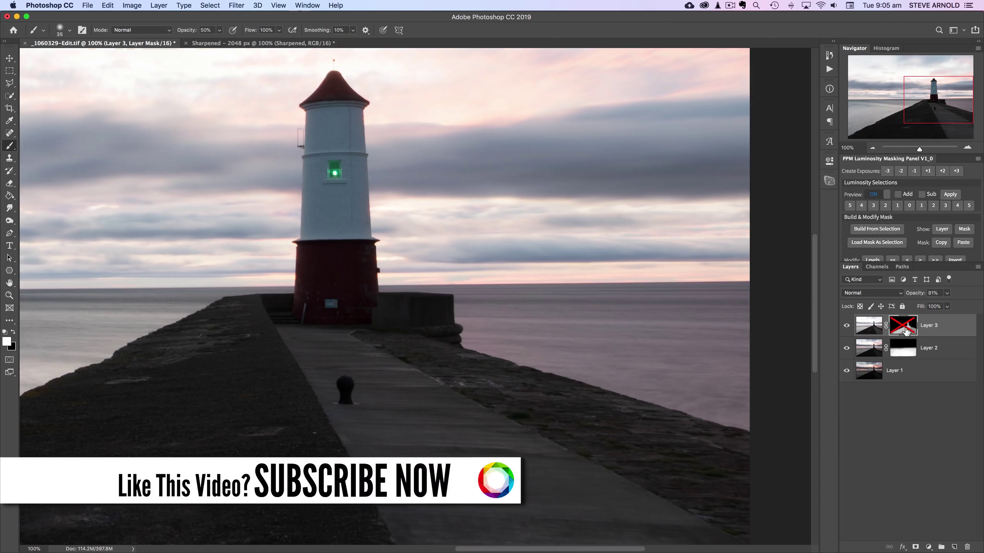
Re-enable Layer 3's mask and compare the lighthouse base with the mask on and off at 200%, ending with it enabled.
shift+click(906, 330)
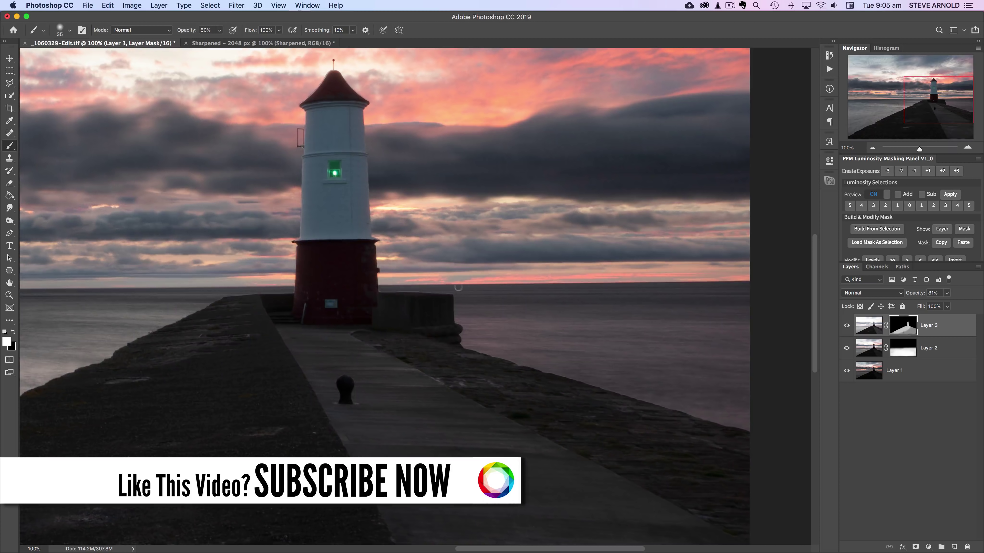
click(968, 149)
click(968, 149)
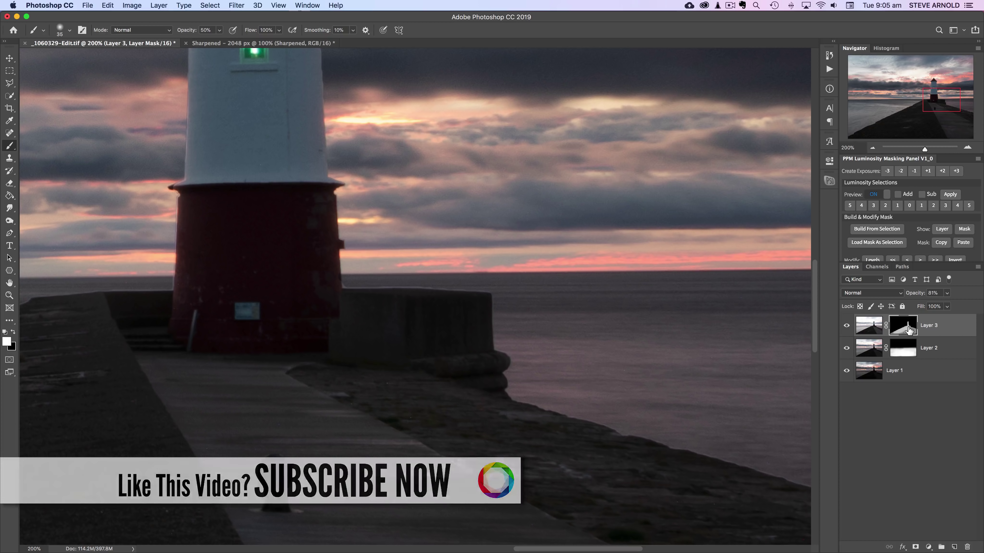
shift+click(909, 330)
shift+click(909, 331)
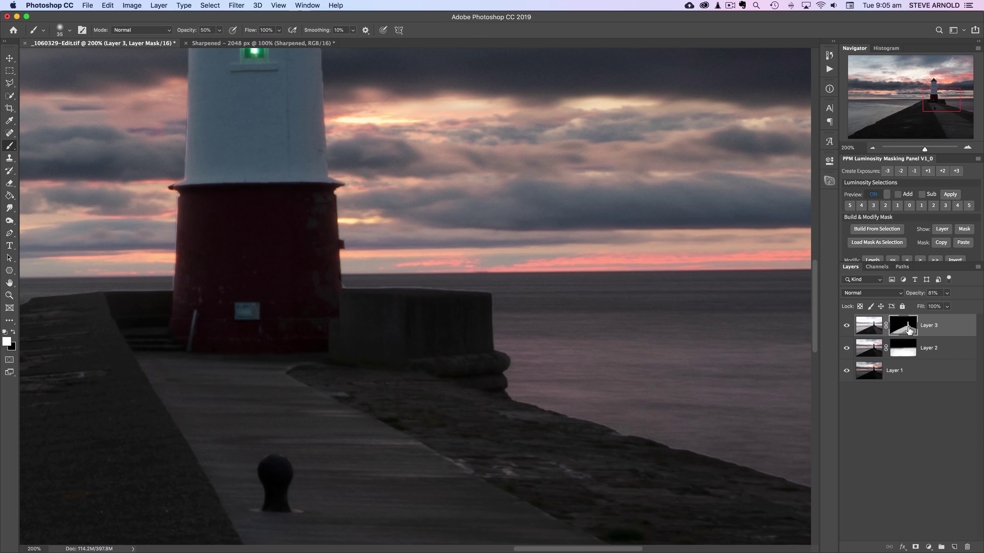
shift+click(909, 330)
shift+click(909, 330)
Preview the level 3 highlights luminosity mask, and switch the build mask to the level 1 highlights selection.
click(945, 206)
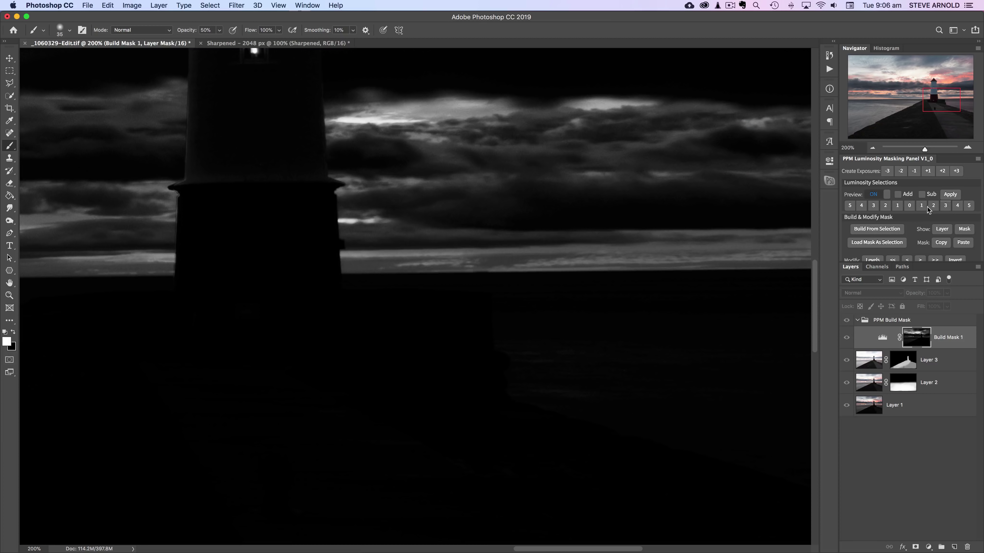
click(922, 206)
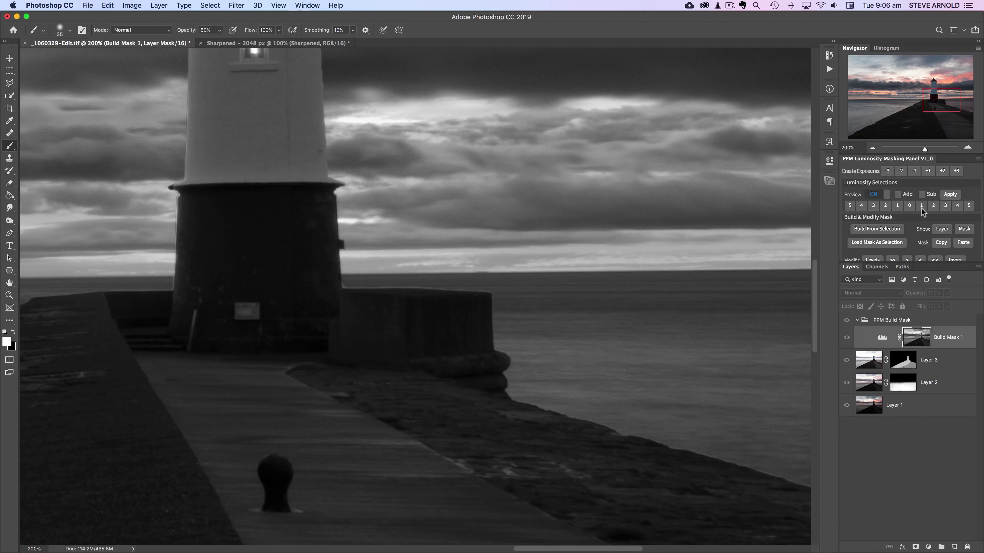
scroll(902, 199, down, 1)
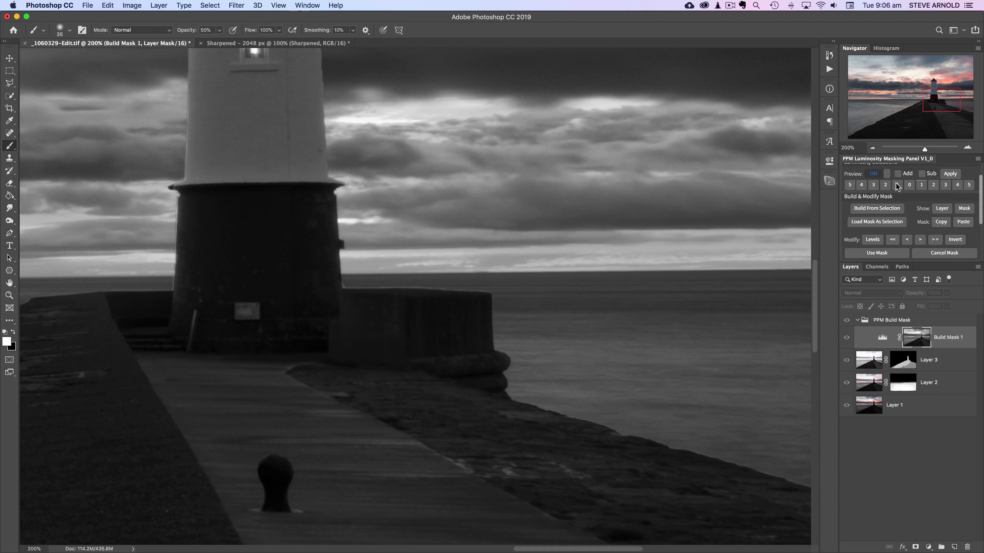
scroll(917, 191, down, 1)
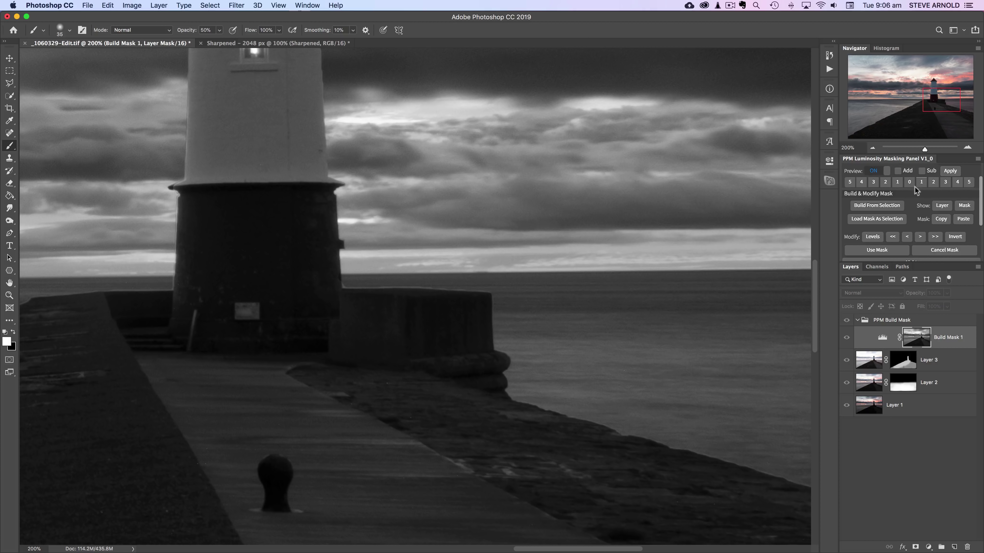
Adjust the luminosity mask's input levels to black 12, midtone 0.79 and white 186.
click(873, 236)
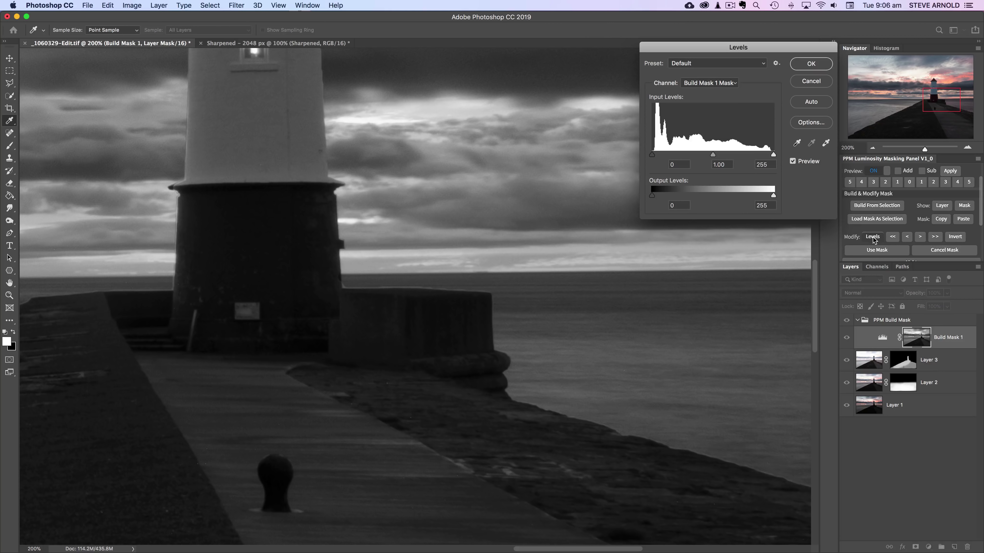
drag(772, 54, 648, 54)
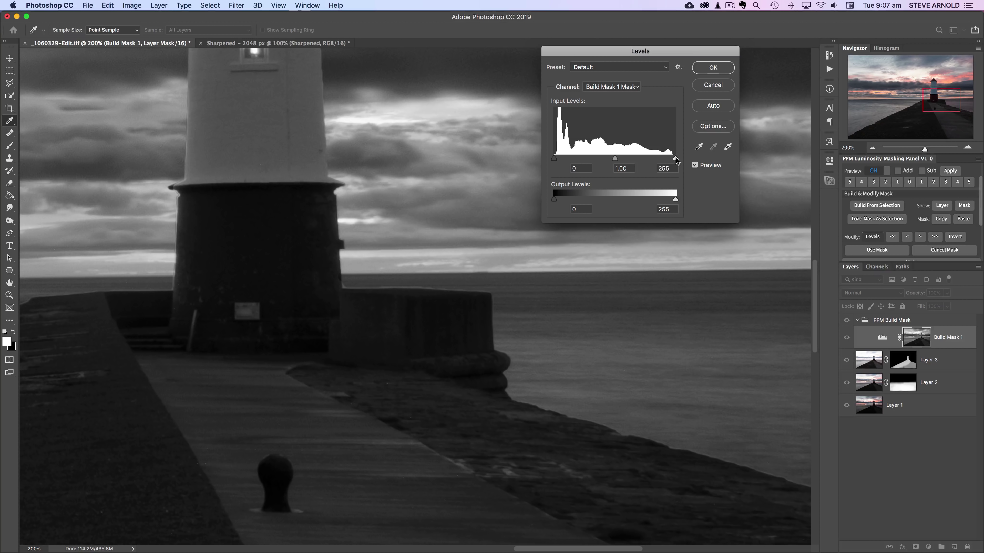
drag(676, 158, 619, 159)
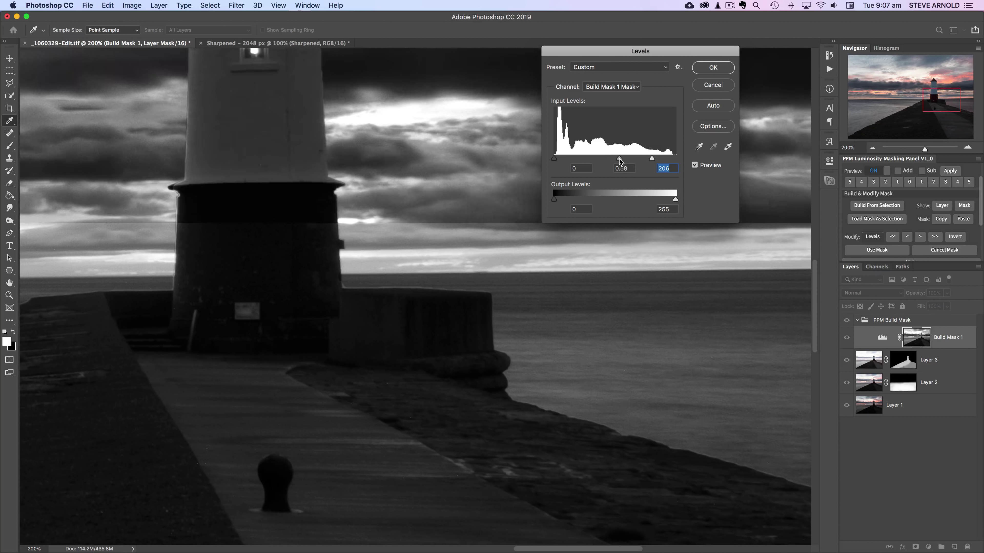
drag(554, 159, 559, 160)
drag(622, 159, 647, 159)
click(614, 159)
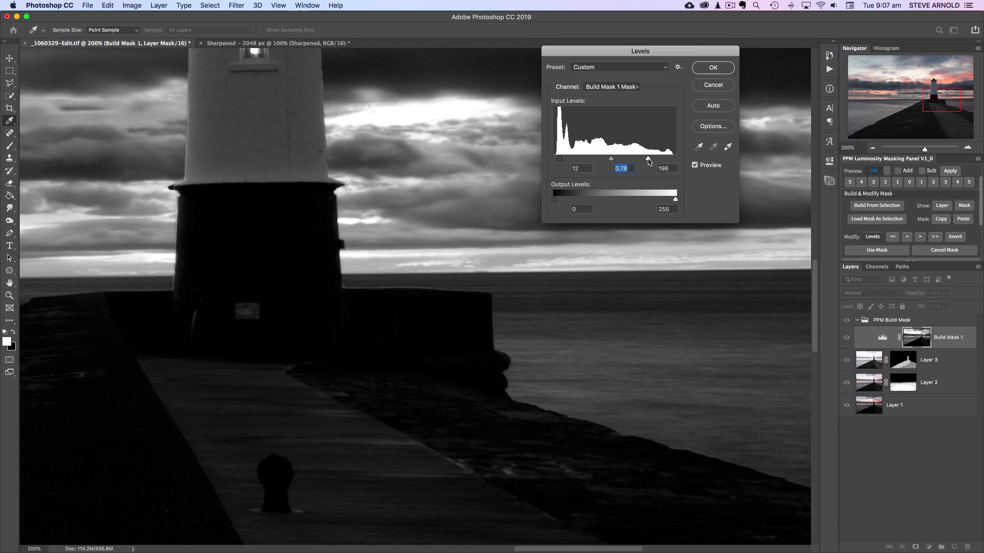
click(611, 159)
drag(650, 159, 642, 159)
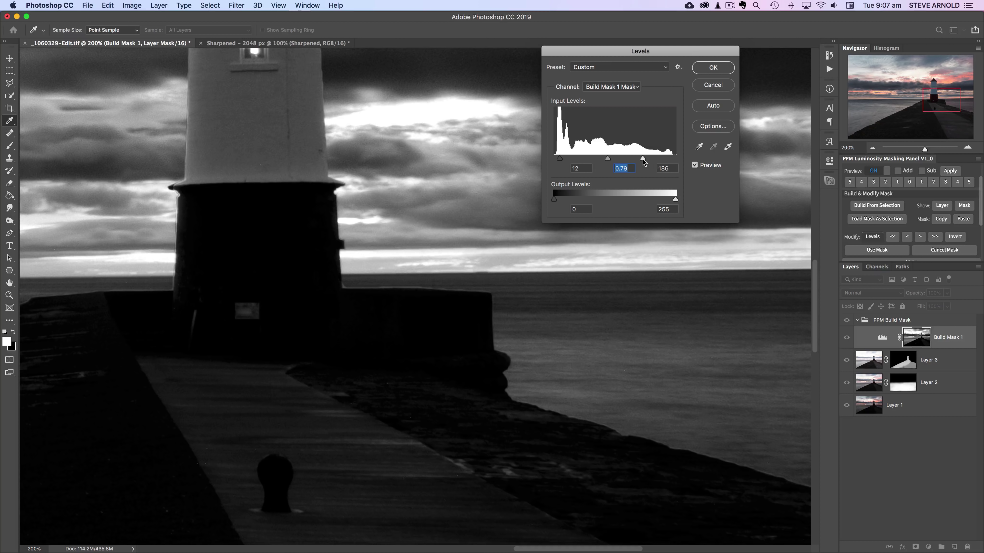
click(723, 68)
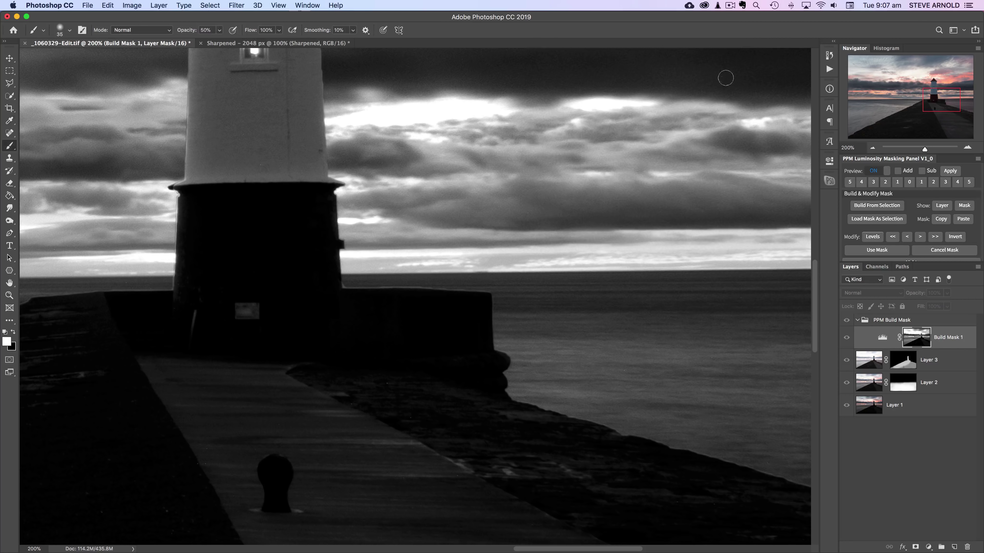
Load the built luminosity mask as a selection on Layer 3's mask and deselect it.
click(896, 250)
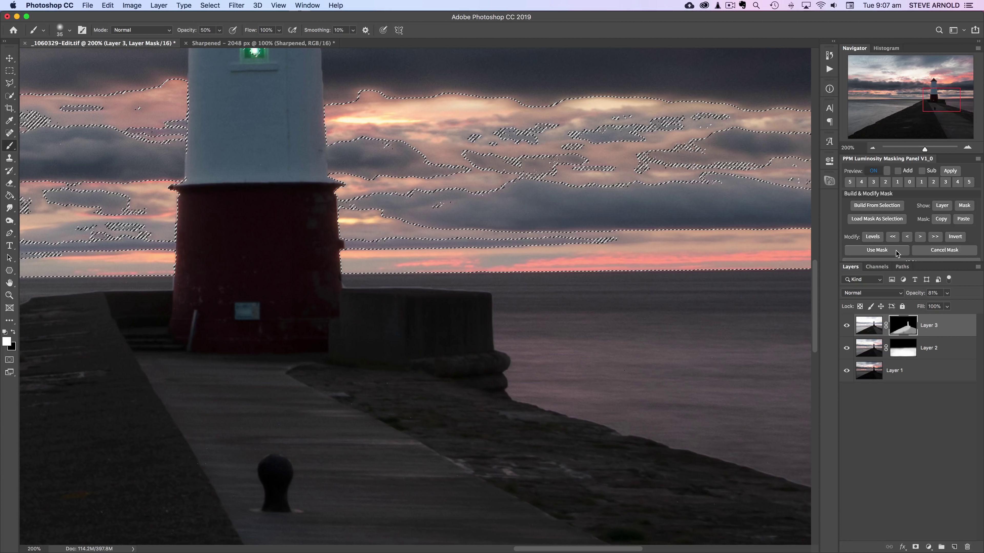
key(super+d)
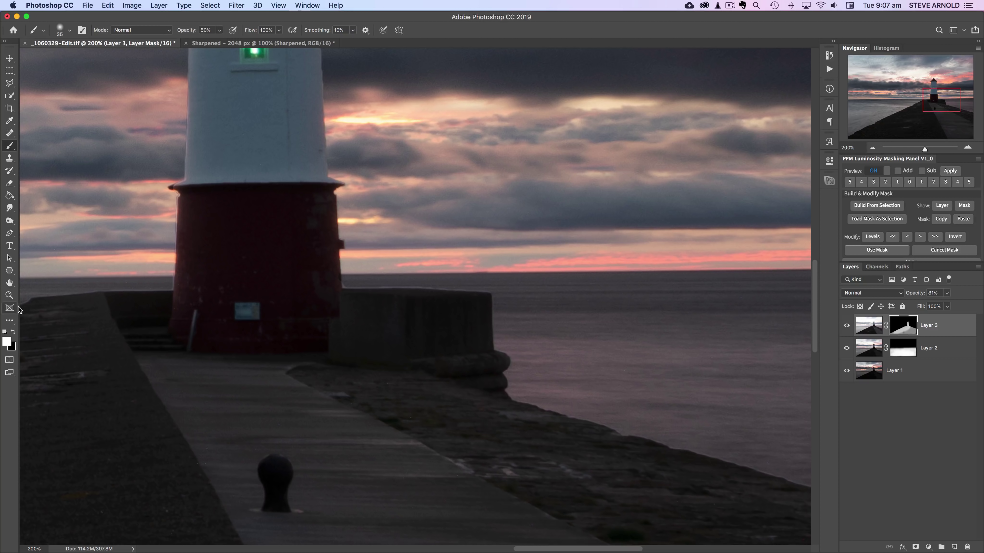
Make black the painting colour and raise the brush opacity to 99% for Layer 3's mask.
click(14, 332)
click(967, 147)
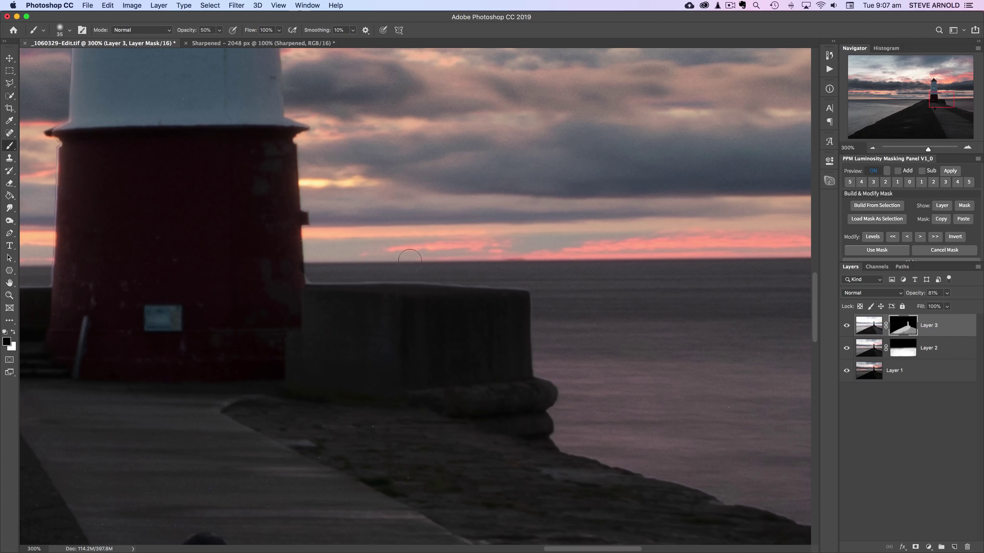
drag(181, 31, 289, 40)
Set the brush size to 25.
key(bracketleft)
key(bracketleft)
key(bracketleft)
key(bracketleft)
key(bracketleft)
key(bracketright)
key(bracketright)
key(bracketright)
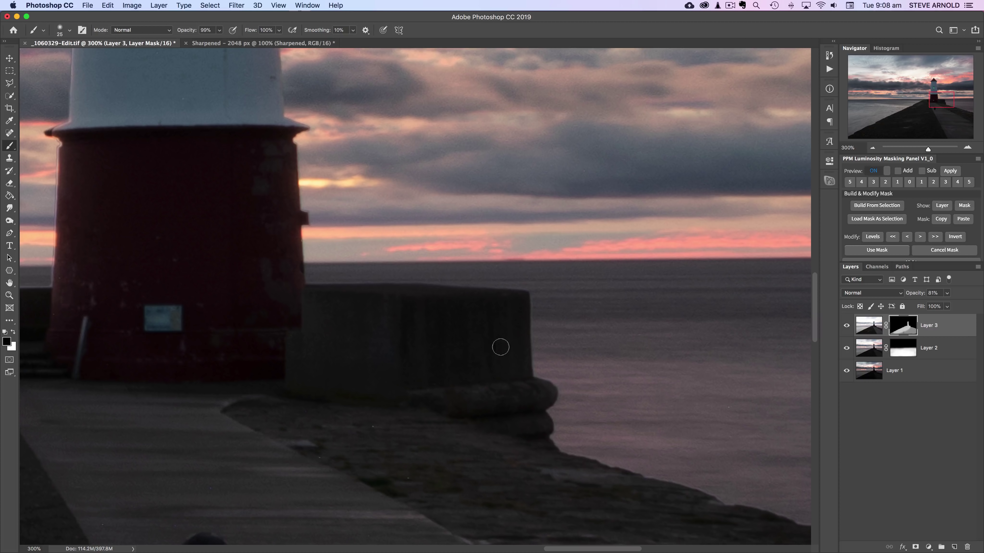
Disable and re-enable Layer 3's mask at 300% to compare the horizon and pier wall edges, ending with it enabled.
drag(406, 332, 469, 330)
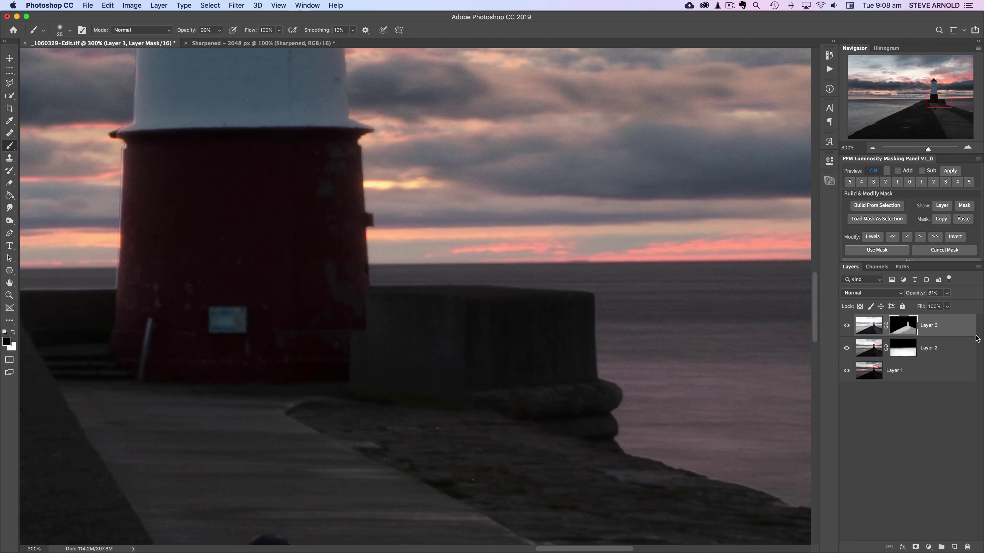
shift+click(908, 329)
shift+click(908, 329)
shift+click(908, 330)
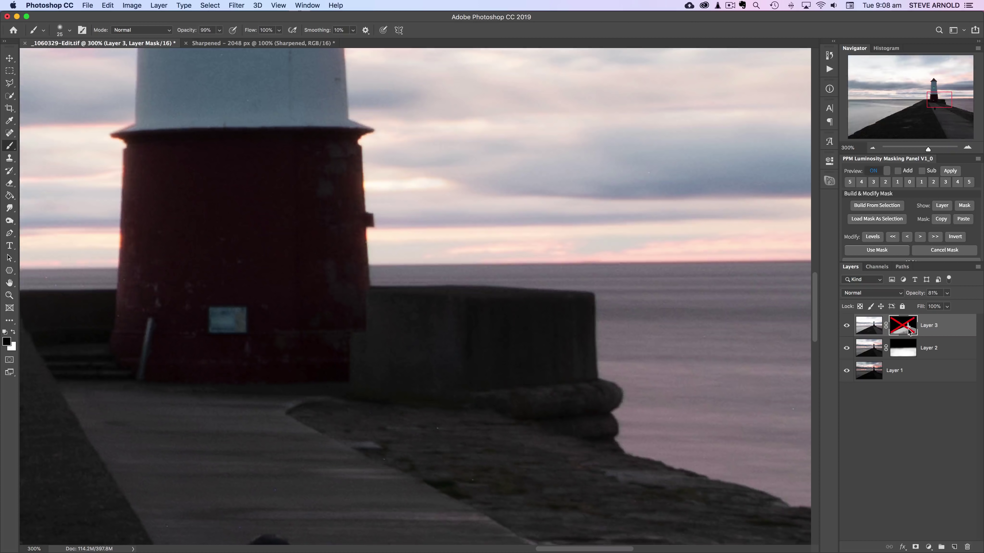
shift+click(908, 329)
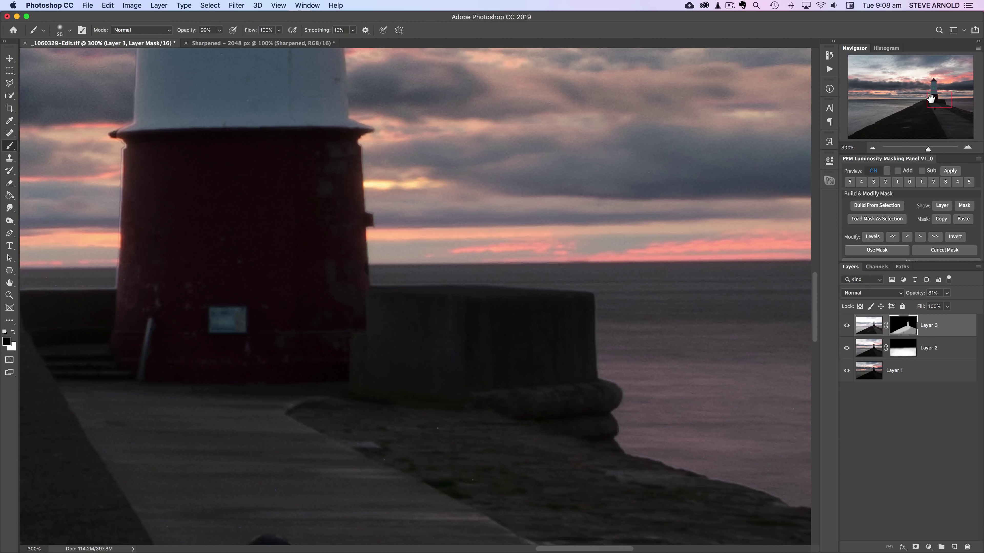
View the whole image at 50% and hide Layers 3 and 2, restoring them one by one to compare the blend stages.
drag(936, 101, 928, 102)
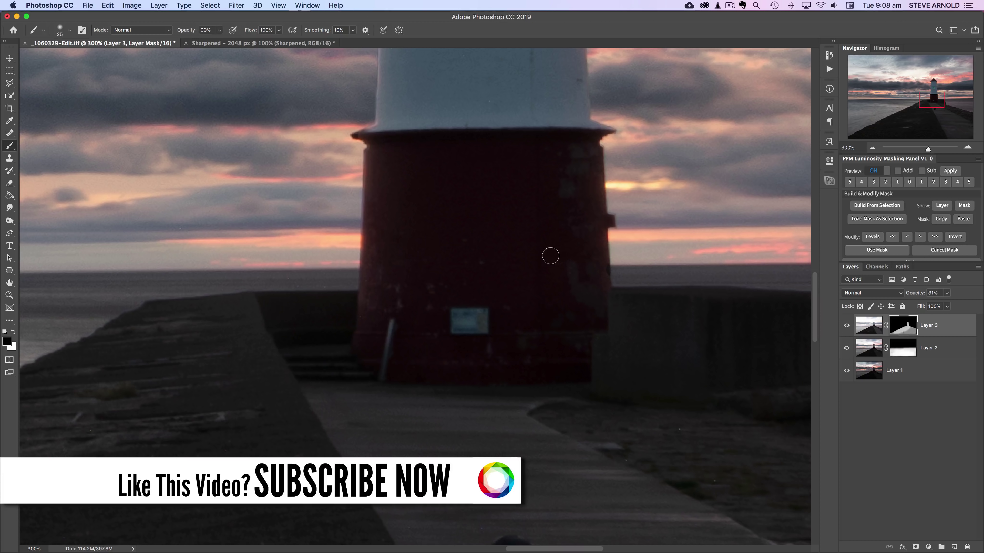
click(872, 147)
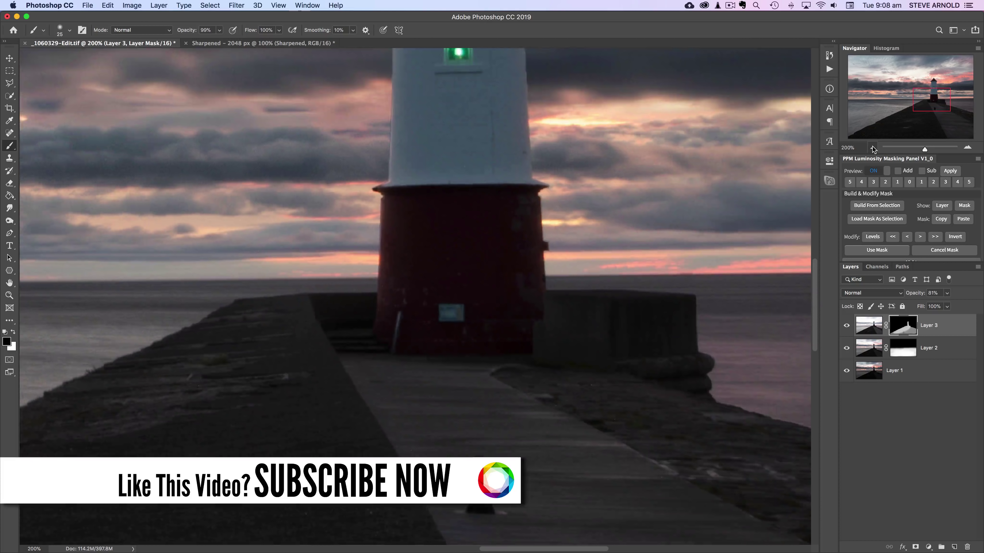
click(872, 148)
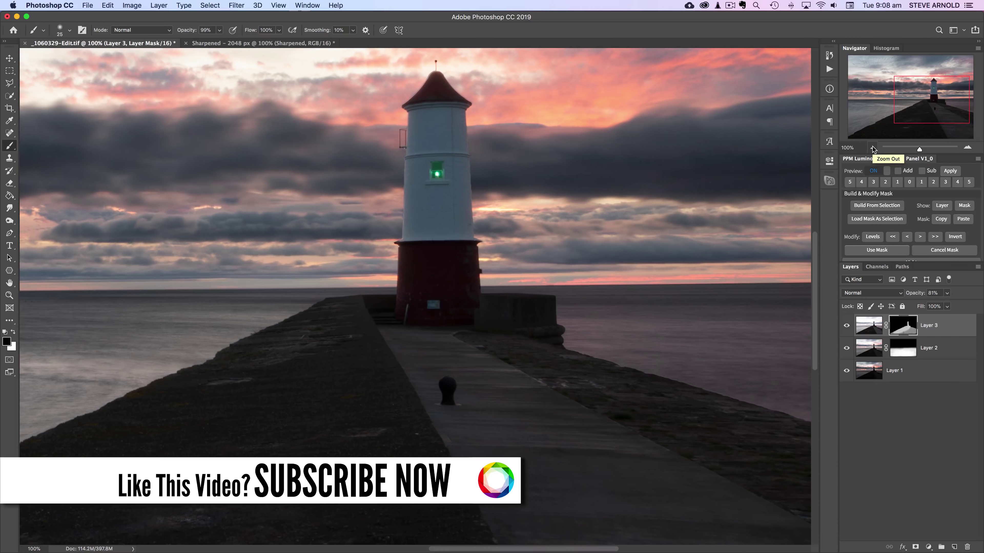
click(872, 147)
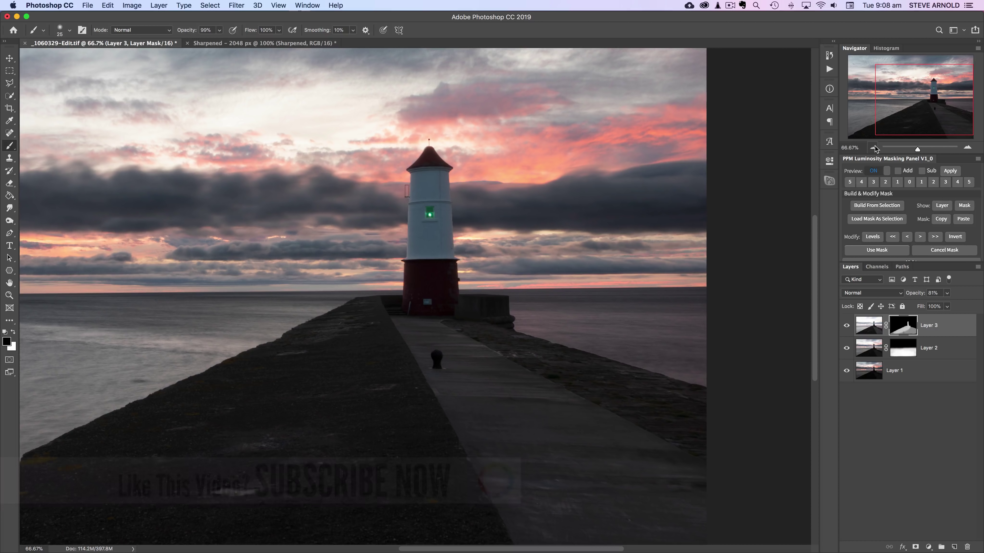
click(873, 147)
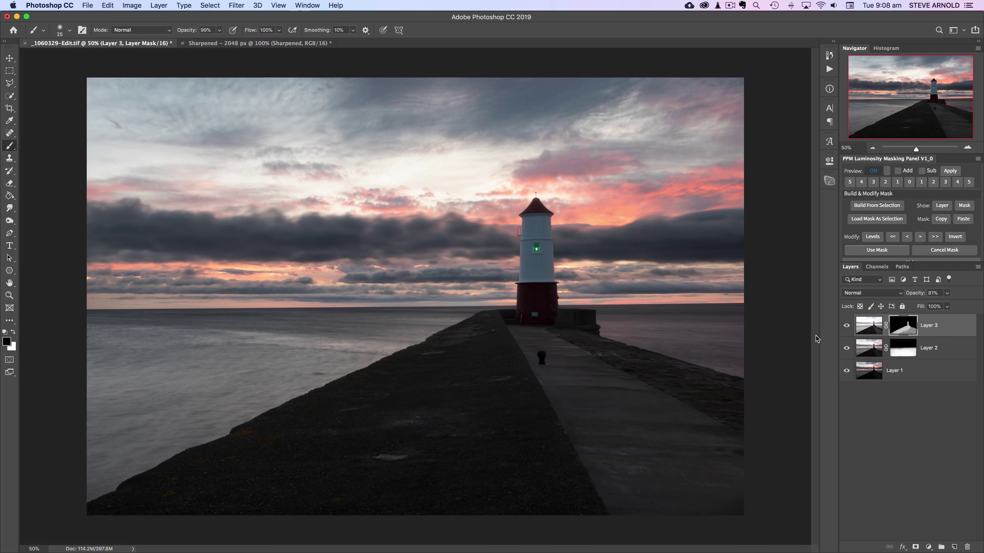
click(846, 326)
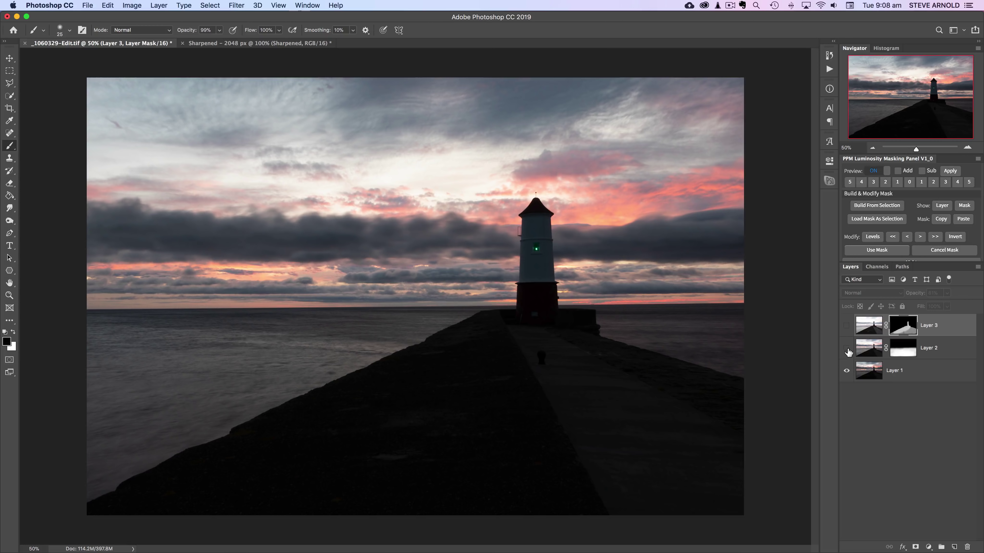
click(847, 349)
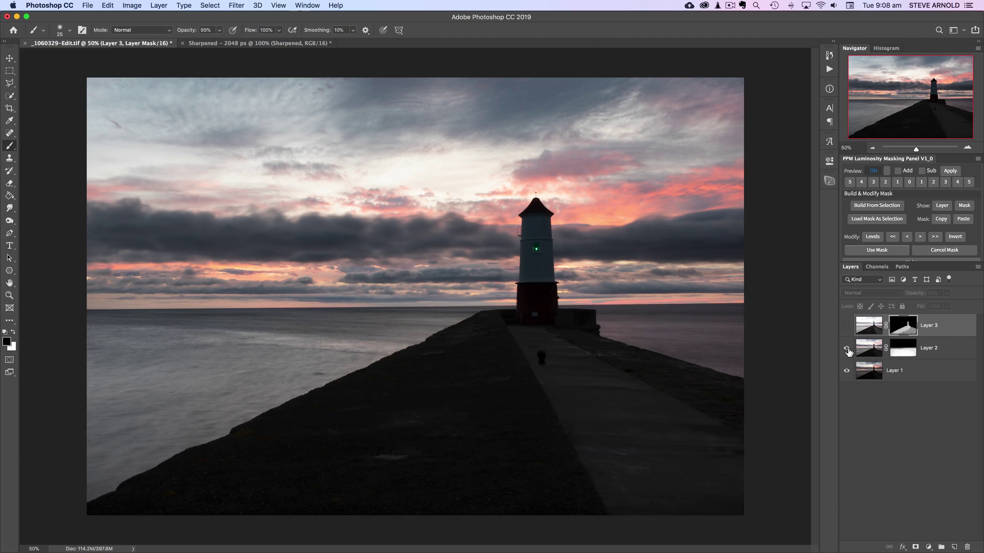
click(847, 325)
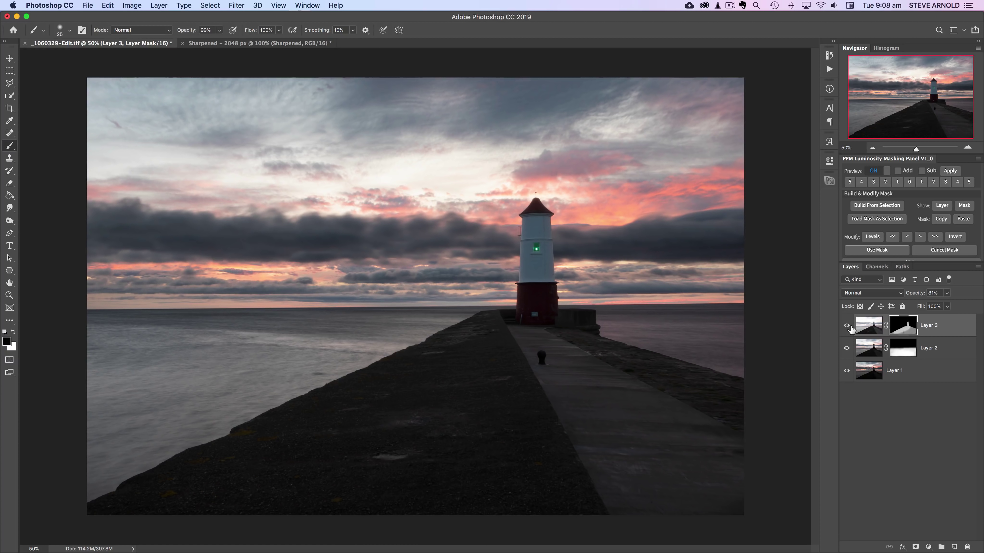
Add a Curves adjustment layer directly above Layer 3.
click(869, 327)
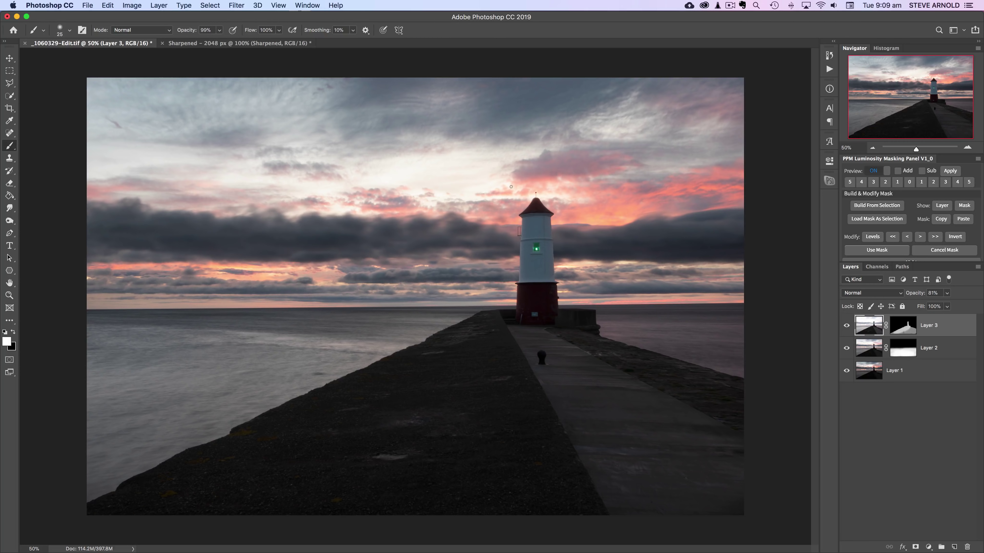
click(928, 548)
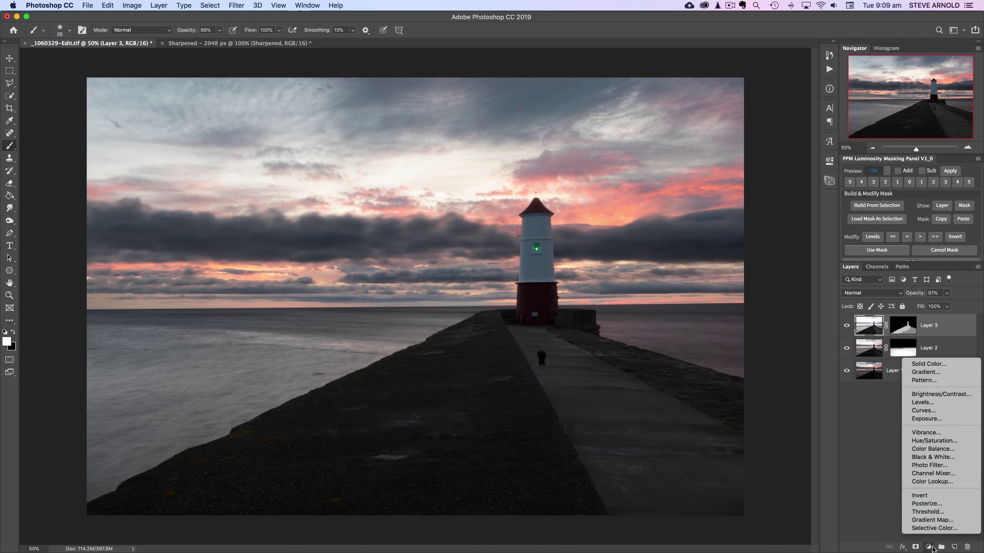
click(920, 411)
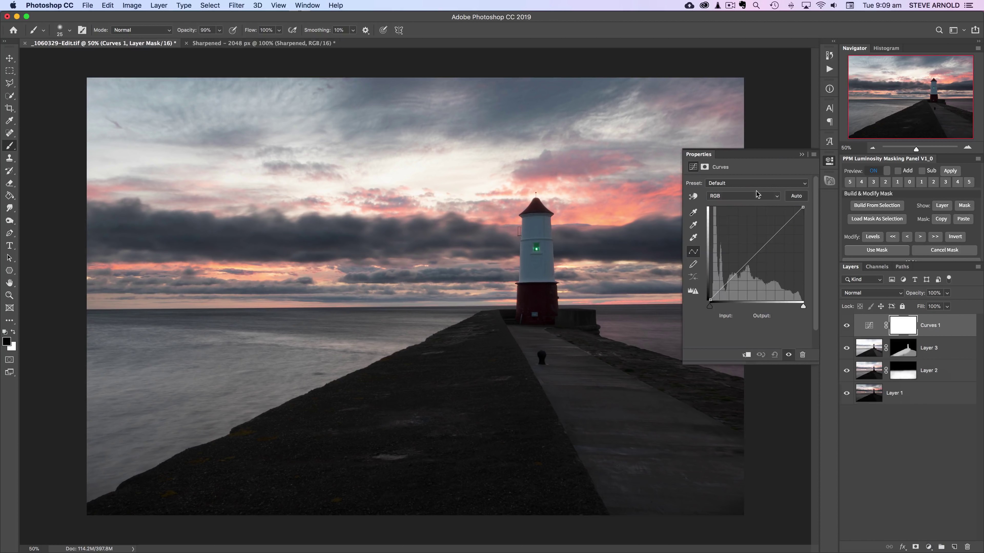
Lower the midtones of the Green channel curve with a point at input 135, output 131.
click(736, 197)
click(746, 212)
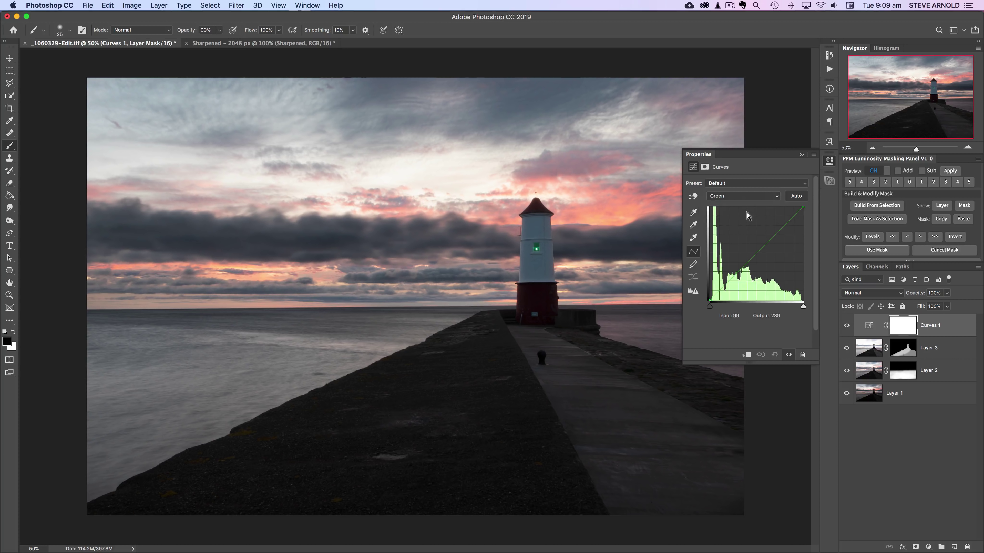
click(760, 250)
drag(760, 251, 759, 252)
Toggle the Curves layer's visibility to compare the colour shift, and lower the green midtone point to output 130.
click(846, 326)
click(847, 326)
click(847, 326)
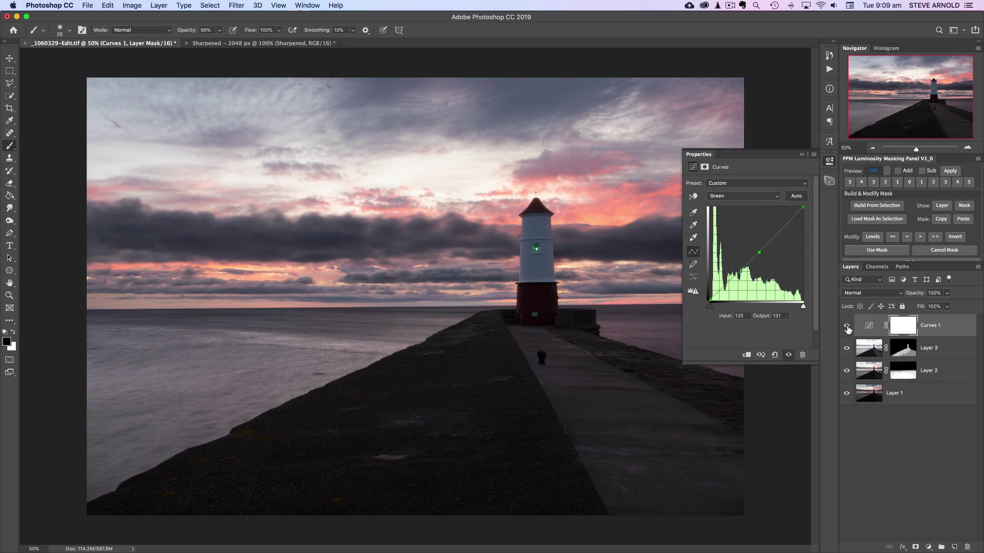
click(759, 252)
Lower the midtones of the Red channel curve with a point at input 133, output 129.
click(740, 195)
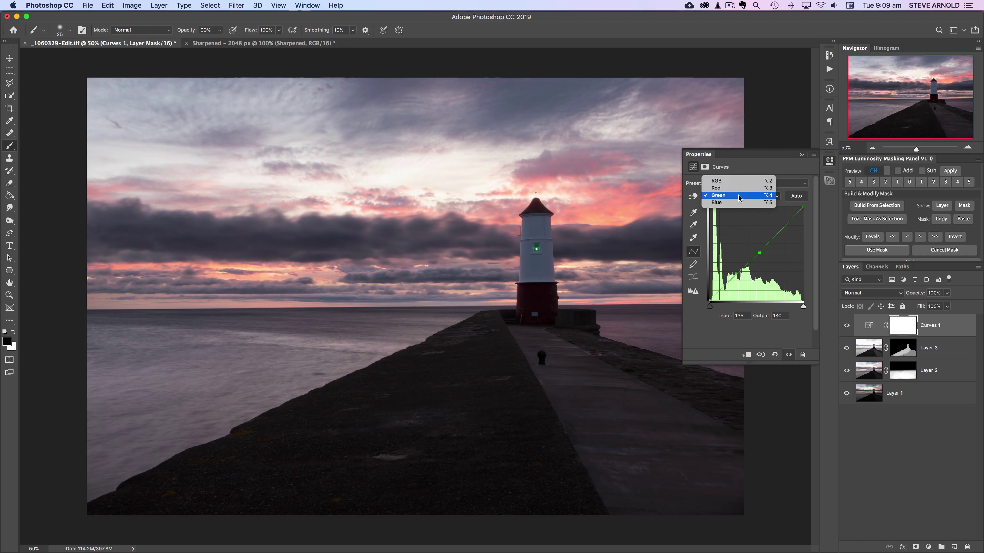
click(750, 189)
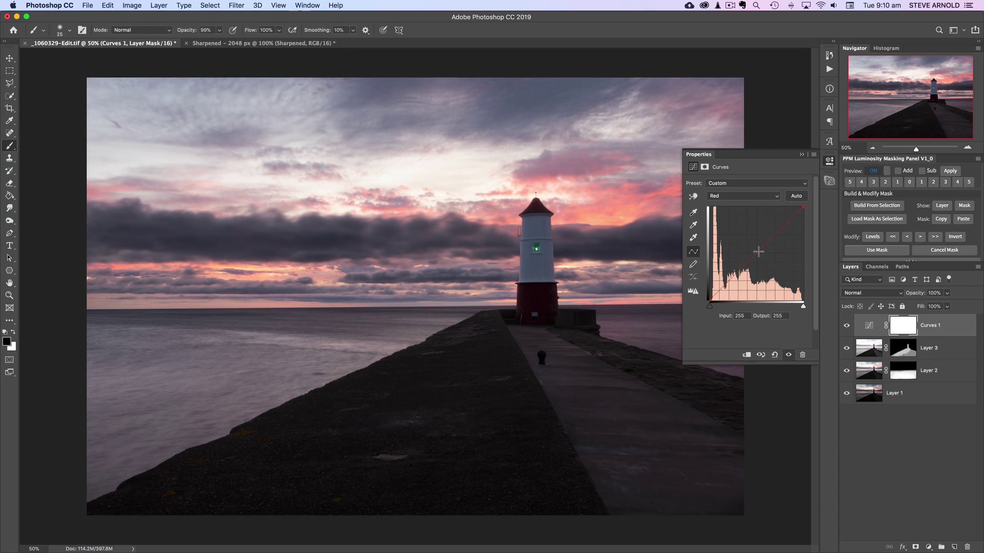
click(758, 253)
Add a midtone point to the Blue channel curve, lowering it and raising it slightly while comparing the image without the Curves layer.
click(741, 196)
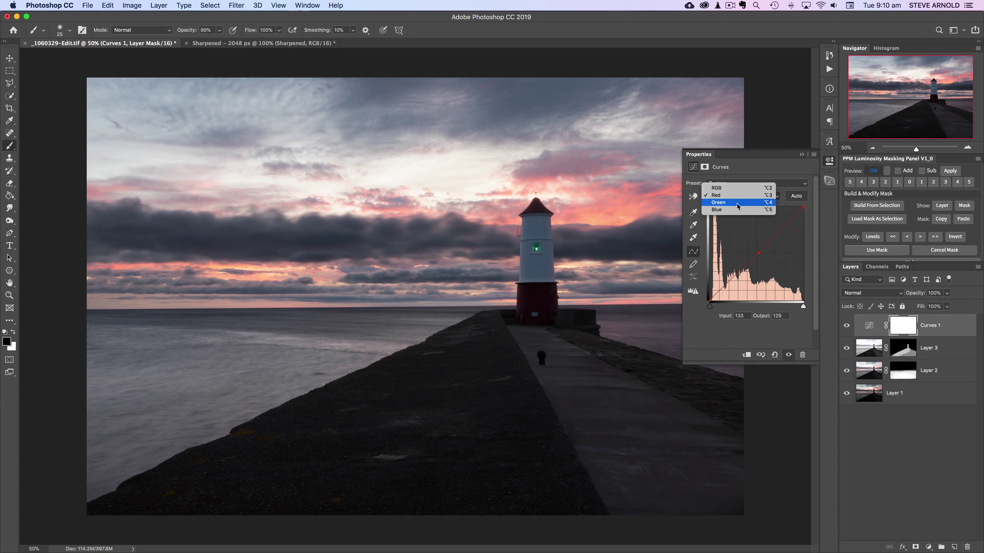
click(740, 211)
click(759, 252)
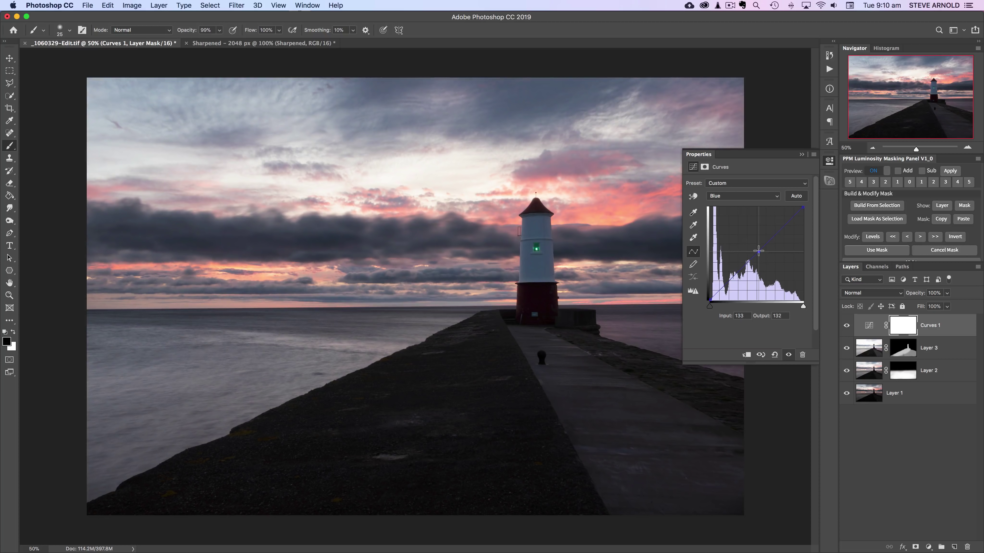
drag(758, 251, 759, 254)
click(846, 325)
click(846, 325)
drag(758, 253, 759, 251)
Close the Curves properties and compare the image with and without the Curves layer's colour shift.
click(846, 325)
click(846, 325)
click(829, 168)
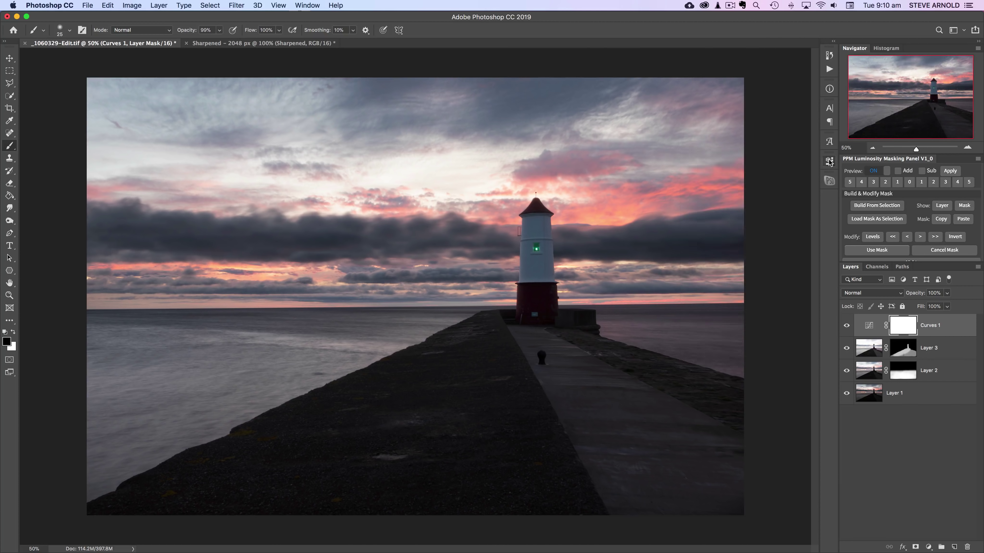
click(846, 326)
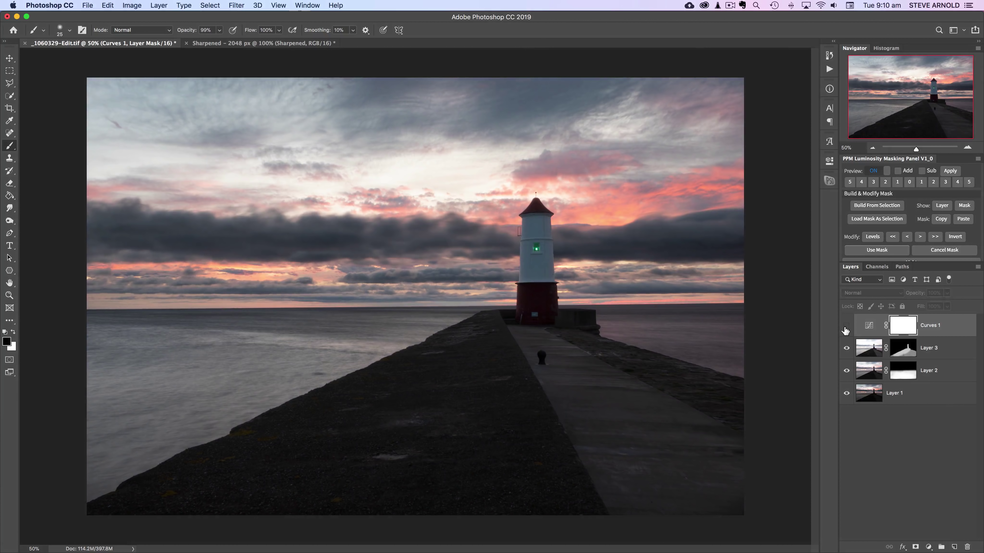
click(846, 326)
click(846, 327)
click(846, 327)
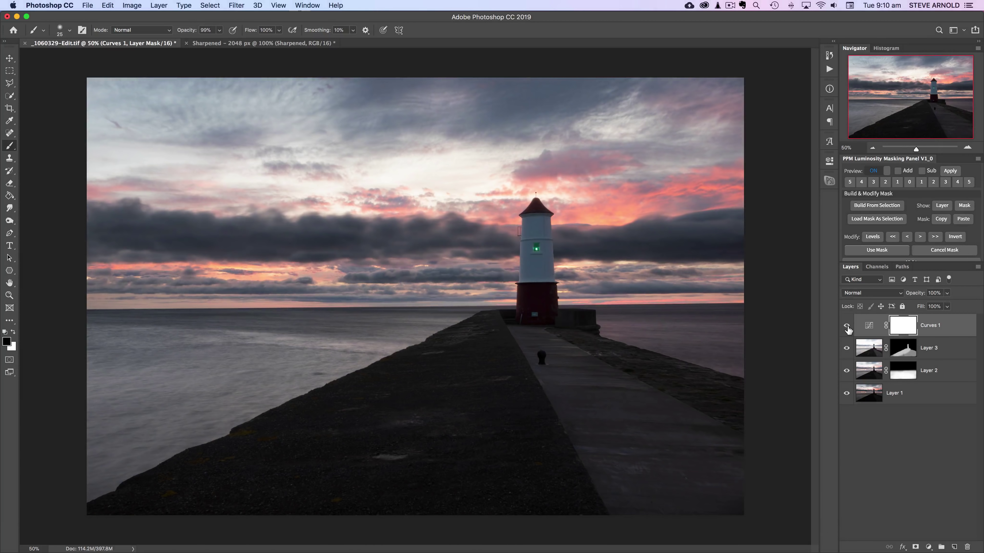
click(847, 328)
click(847, 328)
click(847, 328)
click(847, 328)
Reopen the Curves settings to review the composite RGB curve, compare the layer's effect again, and deselect all layers.
double_click(868, 325)
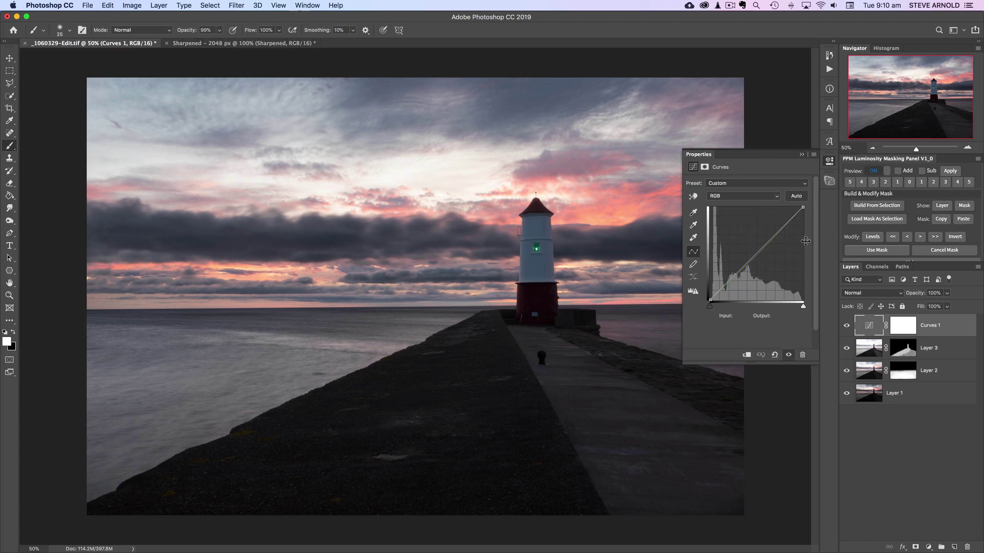
click(847, 326)
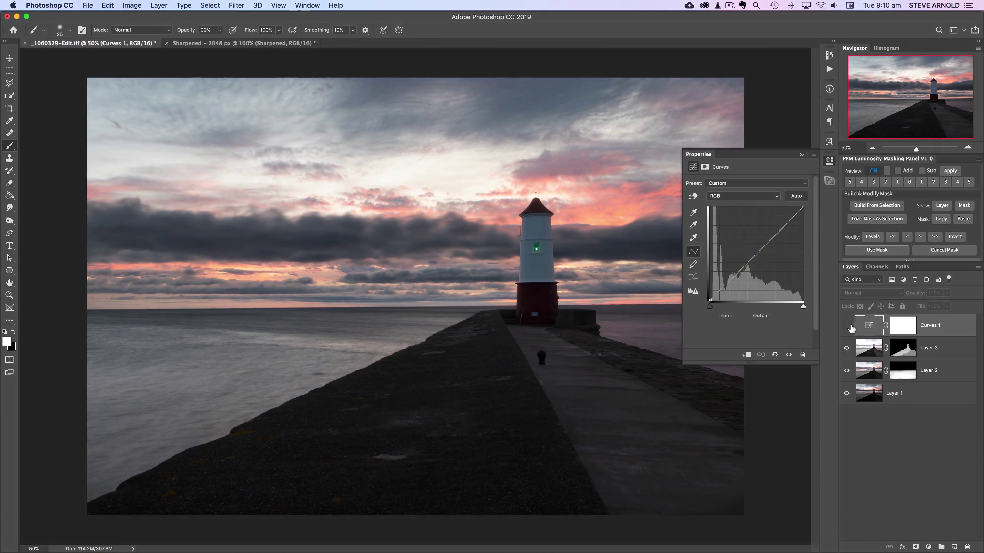
click(847, 326)
click(832, 161)
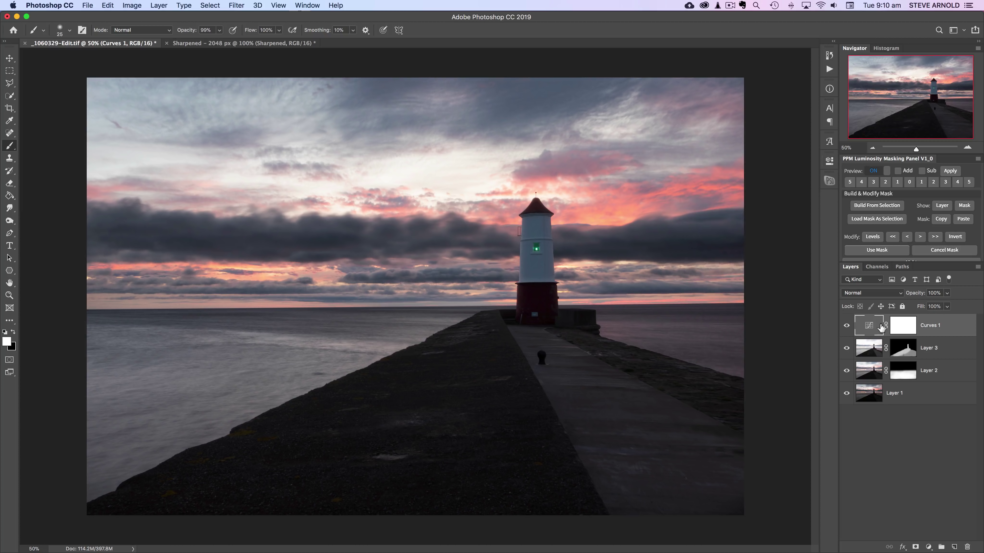
click(847, 326)
click(847, 326)
click(847, 327)
click(927, 436)
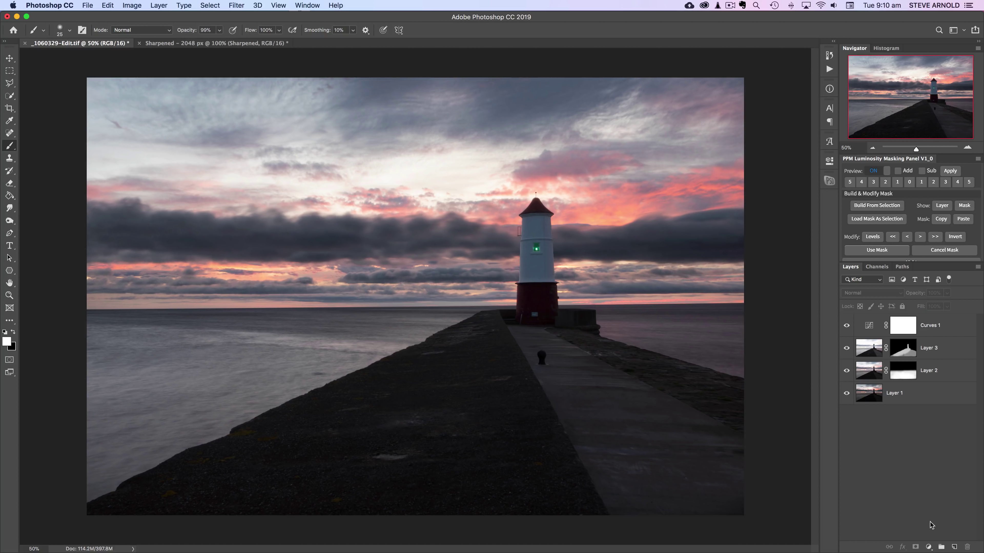
Add a Levels adjustment layer above the Curves layer and lower its white input level to 195.
click(929, 547)
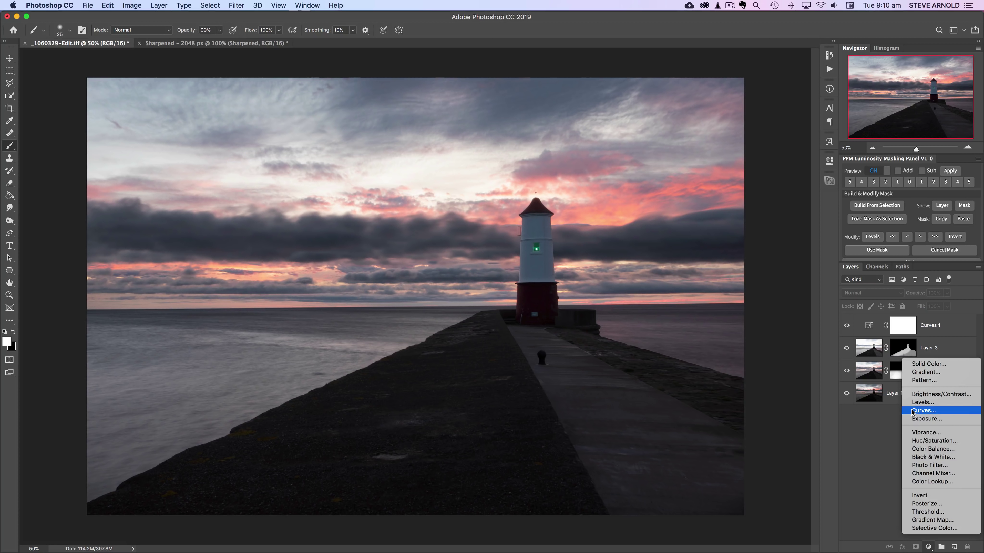
click(931, 405)
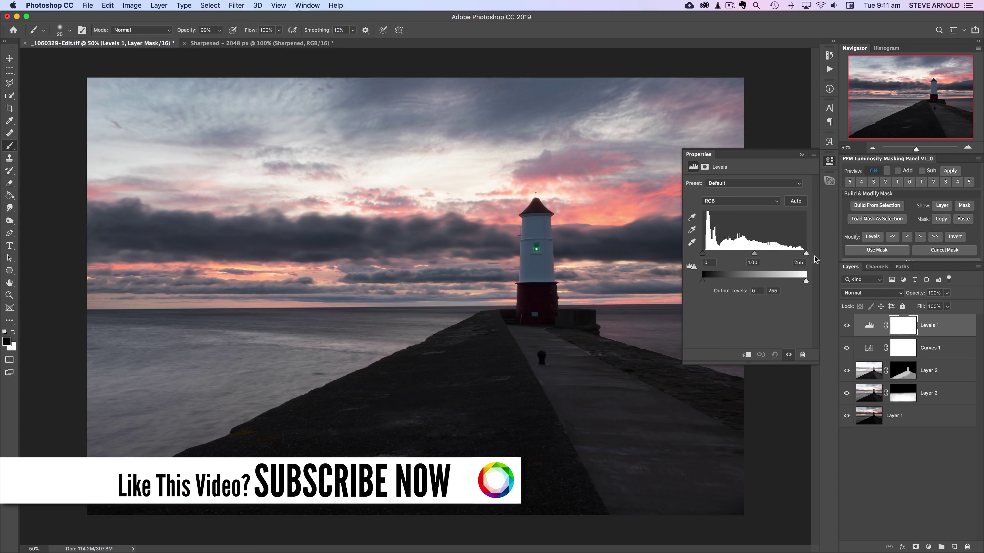
drag(806, 254, 776, 257)
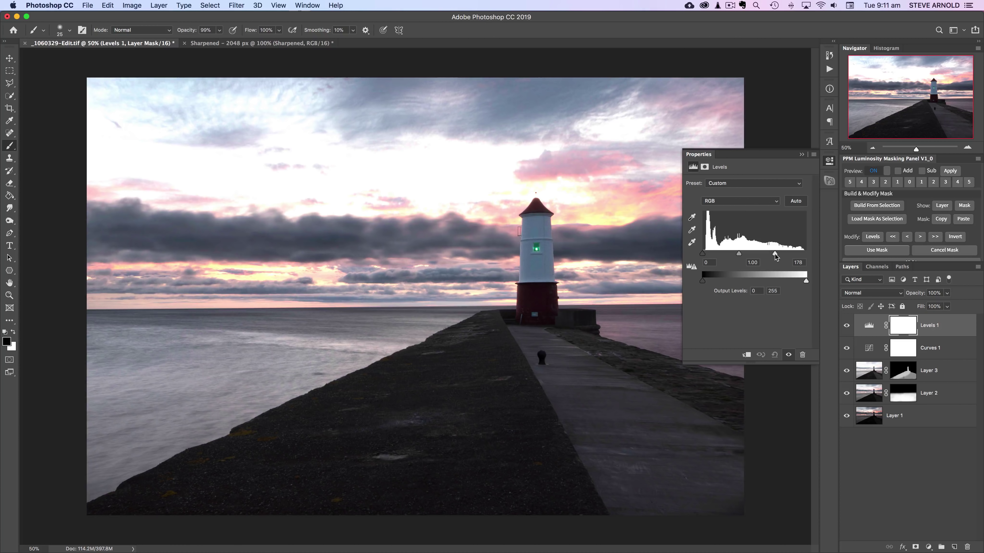
drag(776, 254, 781, 254)
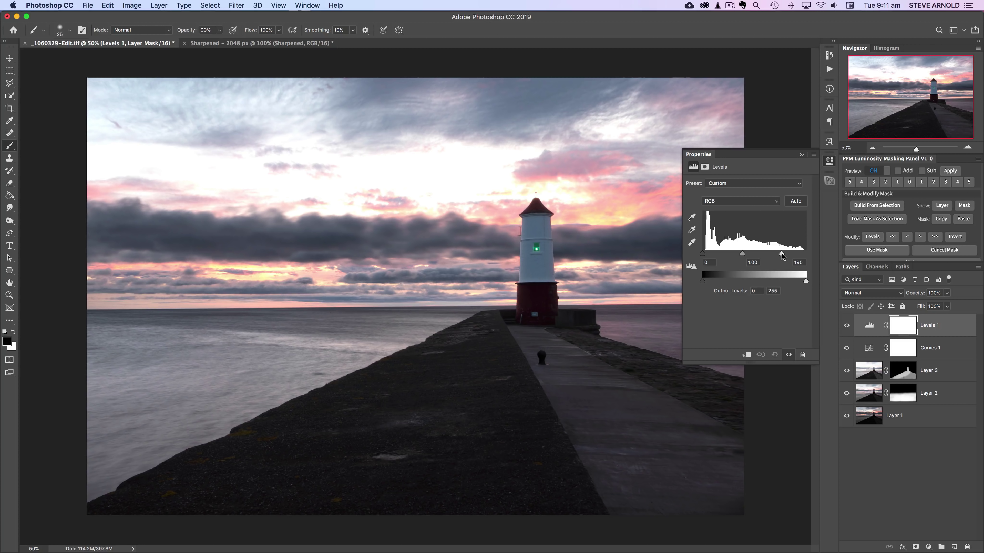
Toggle the Levels layer's visibility to compare the brightening of the image.
click(847, 326)
click(847, 328)
click(847, 328)
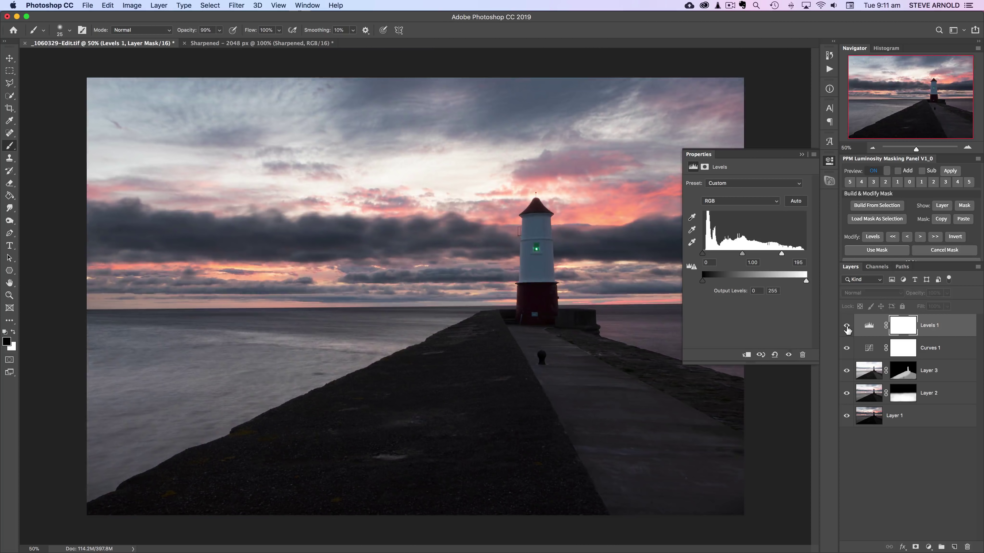
click(847, 328)
click(847, 327)
click(847, 328)
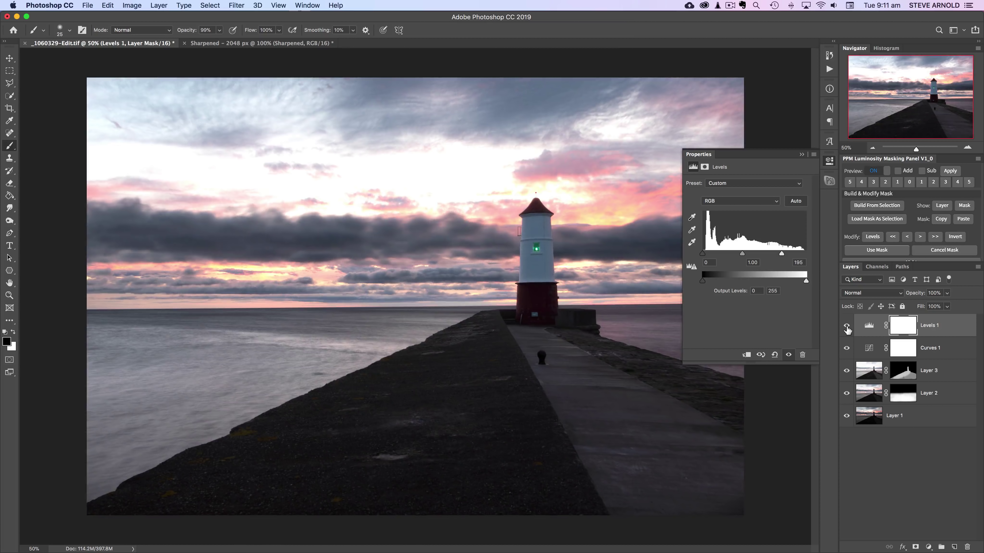
Lower the Levels layer's white input level further to 178 and keep the layer visible.
click(789, 355)
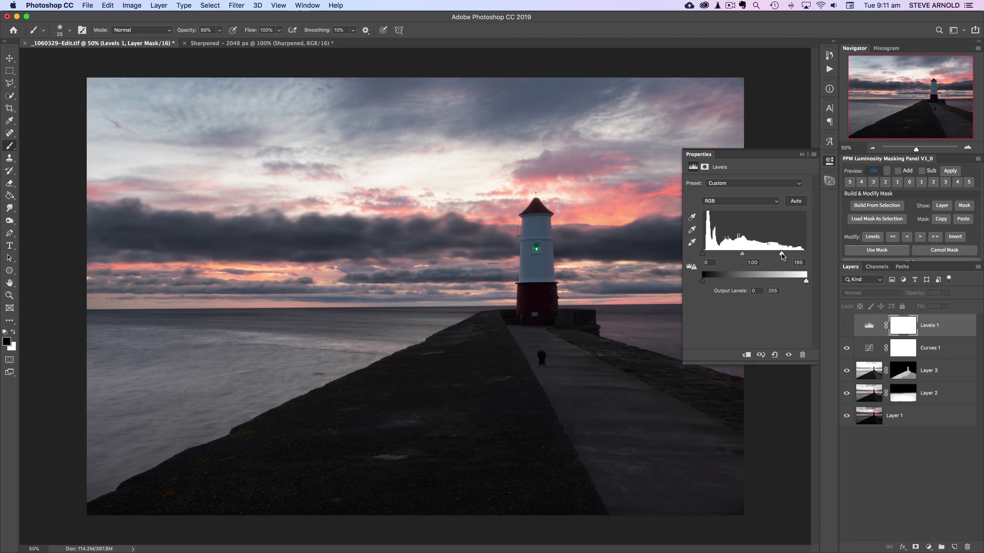
drag(782, 255, 773, 254)
click(847, 326)
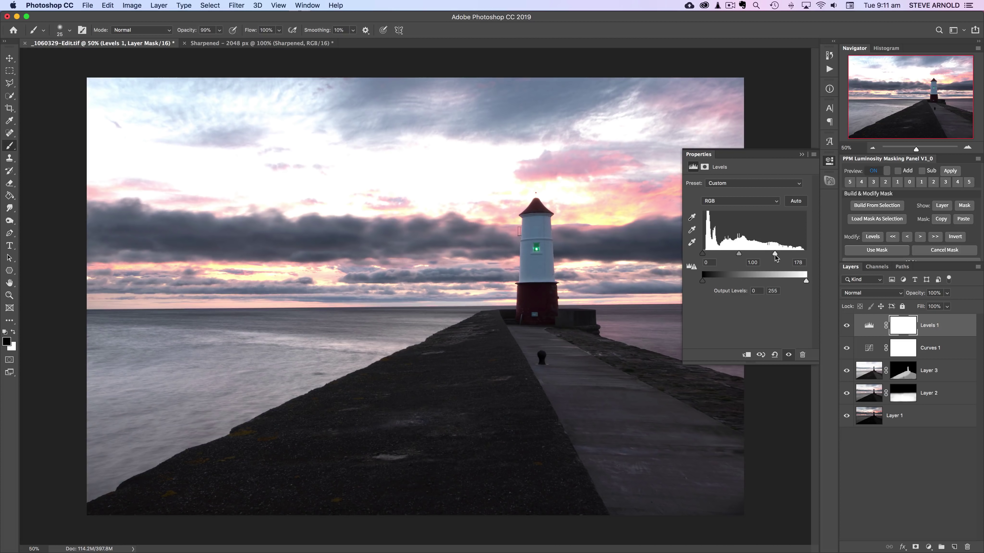
View the image at 33.33%, compare it with and without the Levels layer, and close the Levels properties.
click(873, 148)
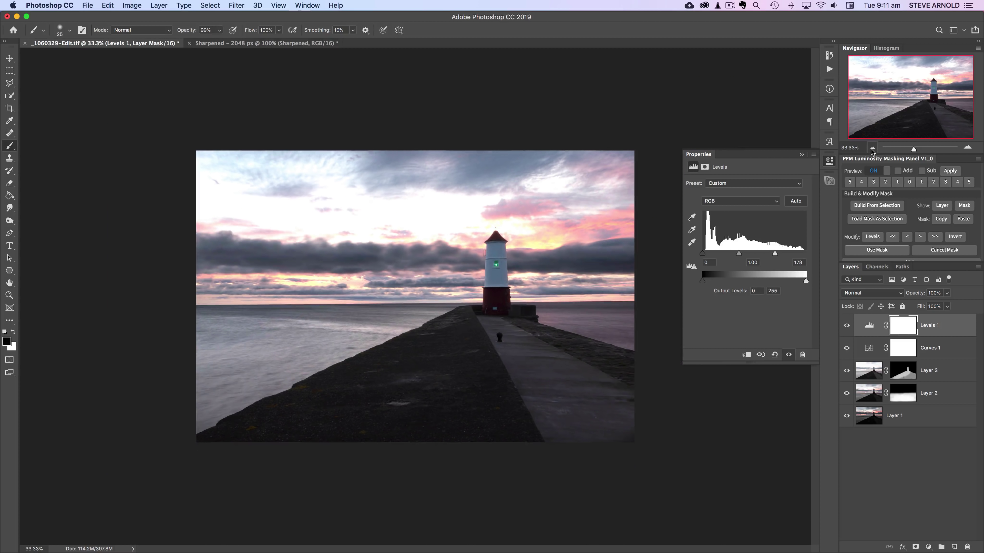
click(846, 327)
click(846, 327)
click(847, 328)
click(847, 328)
click(846, 328)
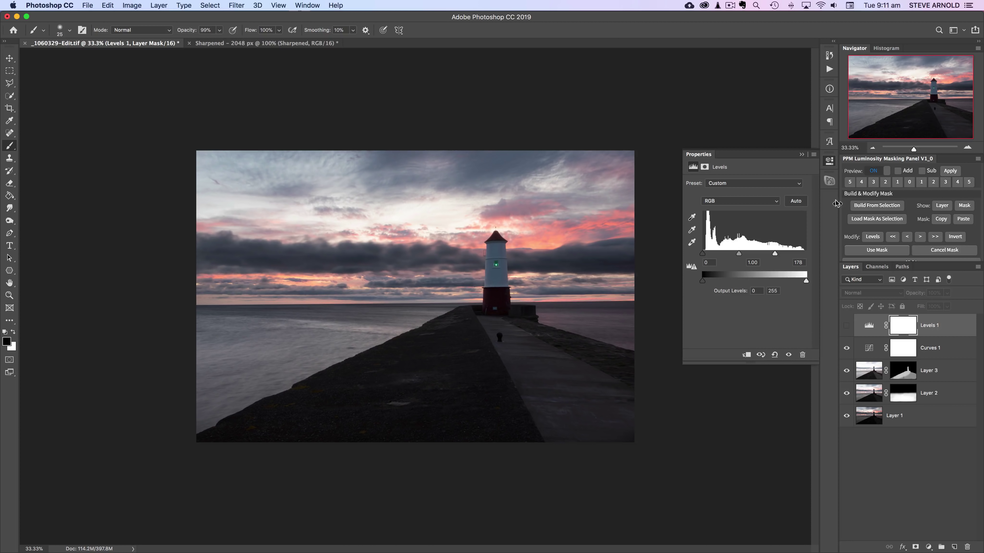
click(830, 162)
click(847, 327)
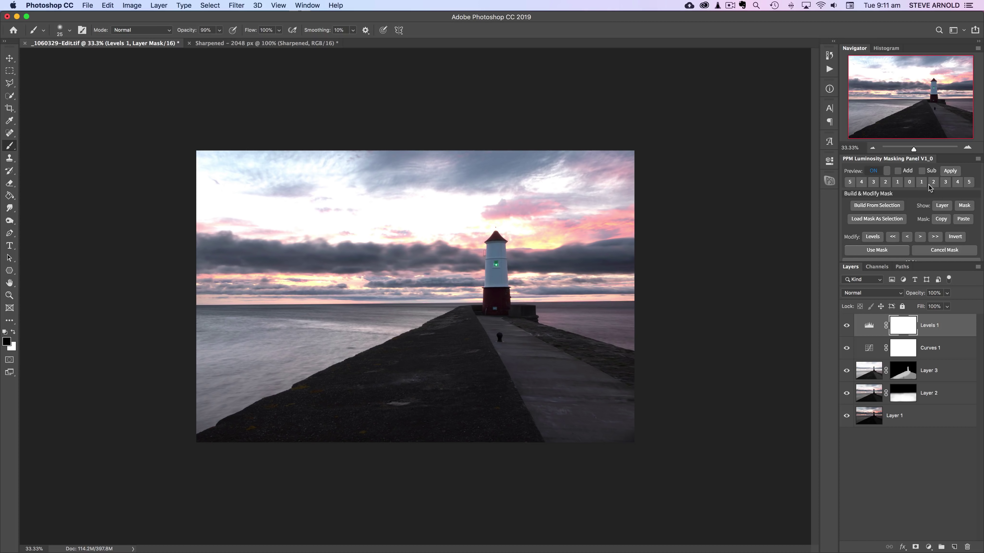
Preview the first lights luminosity mask of the image, leave the preview, and clear the active selection.
click(921, 183)
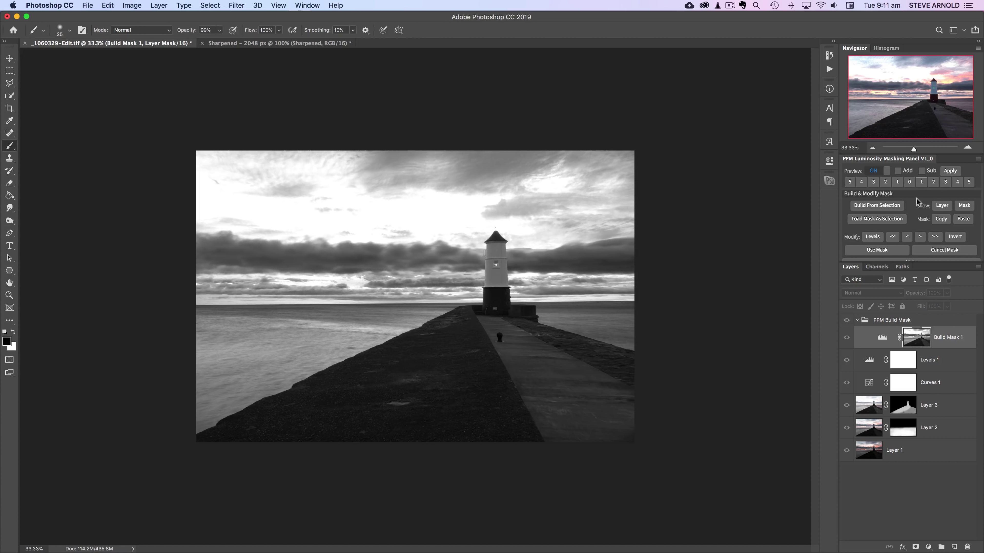
scroll(921, 185, up, 3)
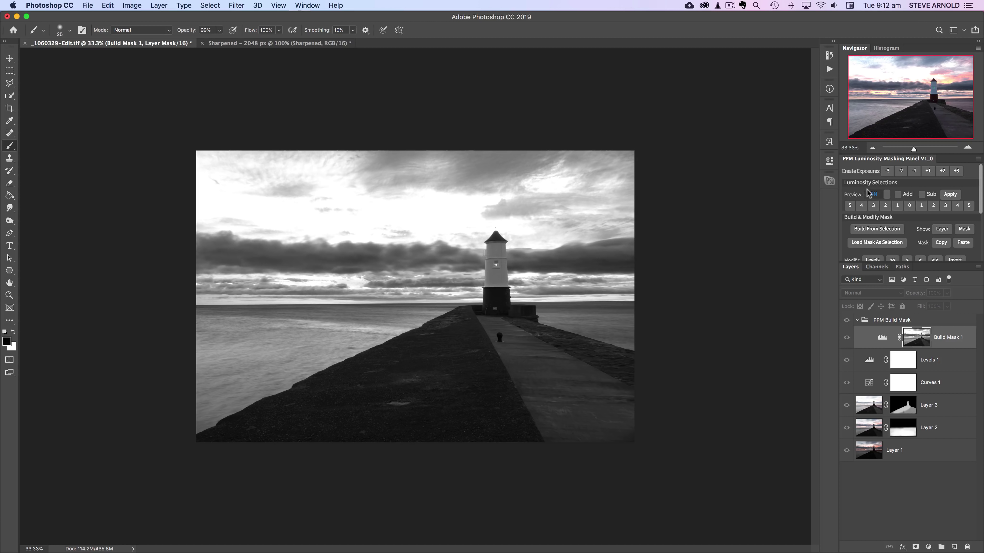
scroll(909, 224, down, 3)
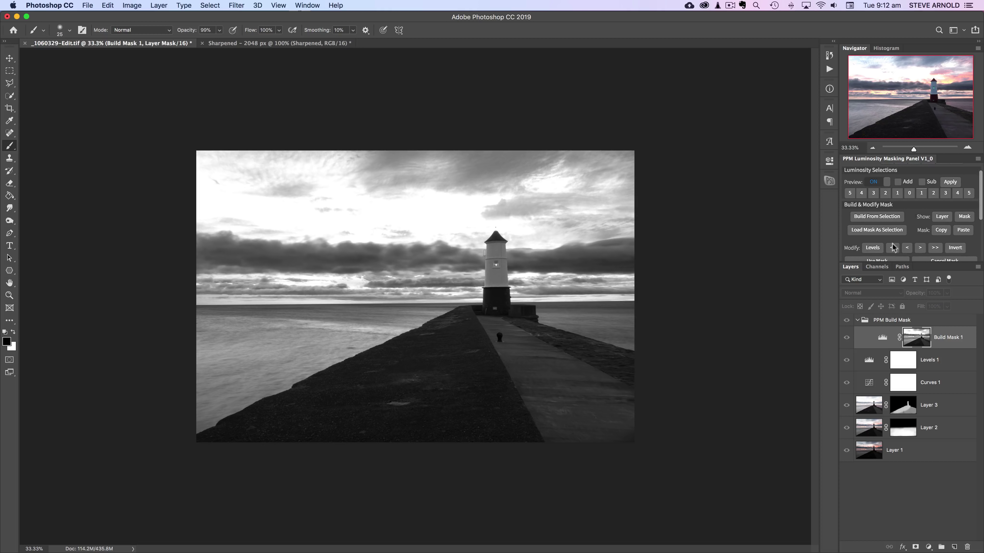
click(886, 248)
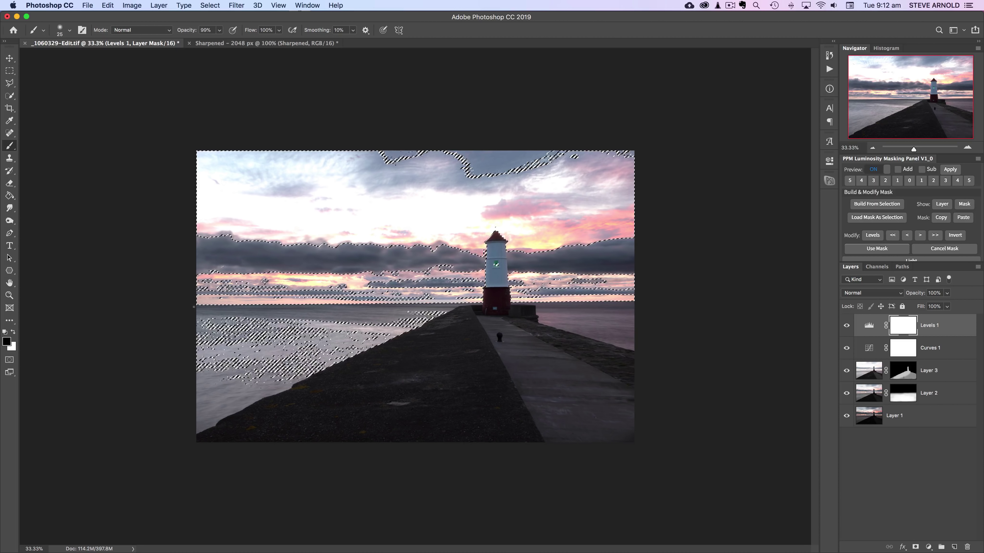
key(super+d)
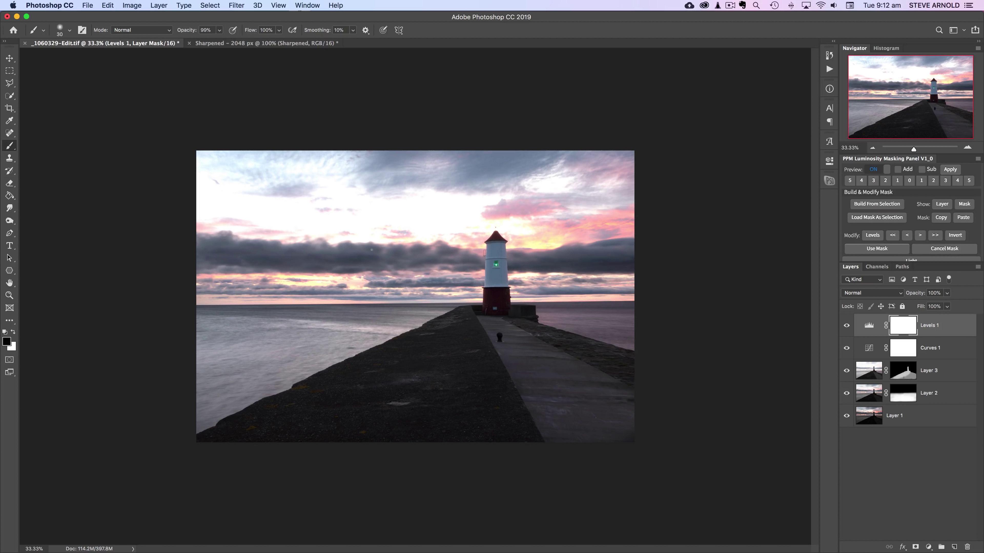
Paint black on the Levels mask across the upper sky with a 1600 px brush at 29% opacity.
key(bracketright)
key(bracketright)
key(bracketright)
key(bracketright)
key(bracketright)
key(bracketright)
key(bracketright)
key(bracketright)
key(bracketright)
key(bracketright)
key(bracketright)
key(bracketright)
key(bracketright)
key(bracketright)
key(bracketright)
key(bracketright)
key(bracketright)
key(bracketright)
key(bracketright)
key(bracketright)
drag(187, 30, 158, 35)
mouse_move(292, 186)
mouse_down()
mouse_move(208, 198)
mouse_move(398, 223)
mouse_move(194, 189)
mouse_move(348, 220)
mouse_move(247, 202)
mouse_move(448, 199)
mouse_move(433, 219)
mouse_move(535, 164)
mouse_move(421, 213)
mouse_move(429, 219)
mouse_move(219, 191)
mouse_move(325, 215)
mouse_move(157, 182)
mouse_move(415, 210)
mouse_move(642, 165)
mouse_move(461, 202)
mouse_move(446, 215)
mouse_move(193, 194)
mouse_up()
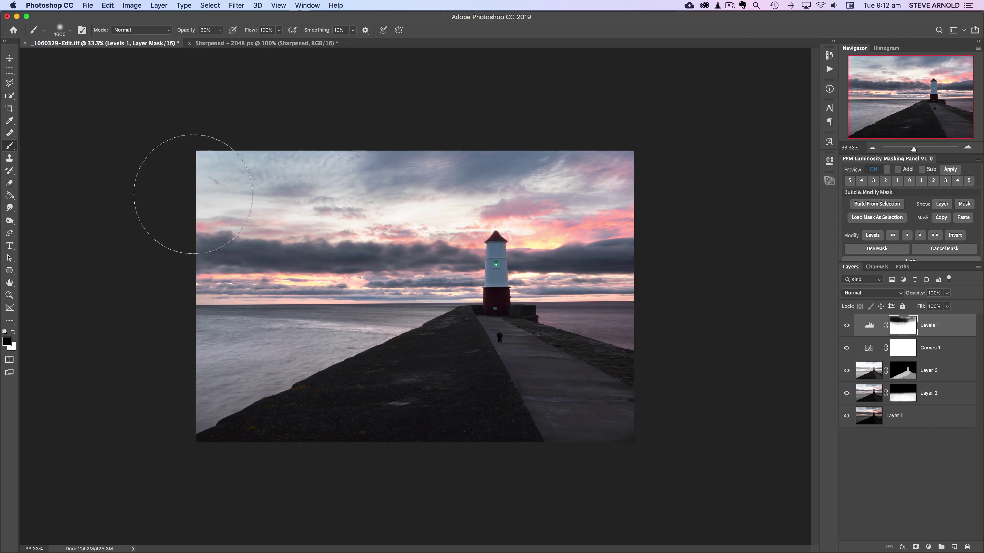
Darken the Levels mask over the bright clouds beside the lighthouse with a 900 px black brush at 29% opacity.
key(bracketleft)
key(bracketleft)
key(bracketleft)
key(bracketleft)
key(bracketleft)
key(bracketleft)
key(bracketleft)
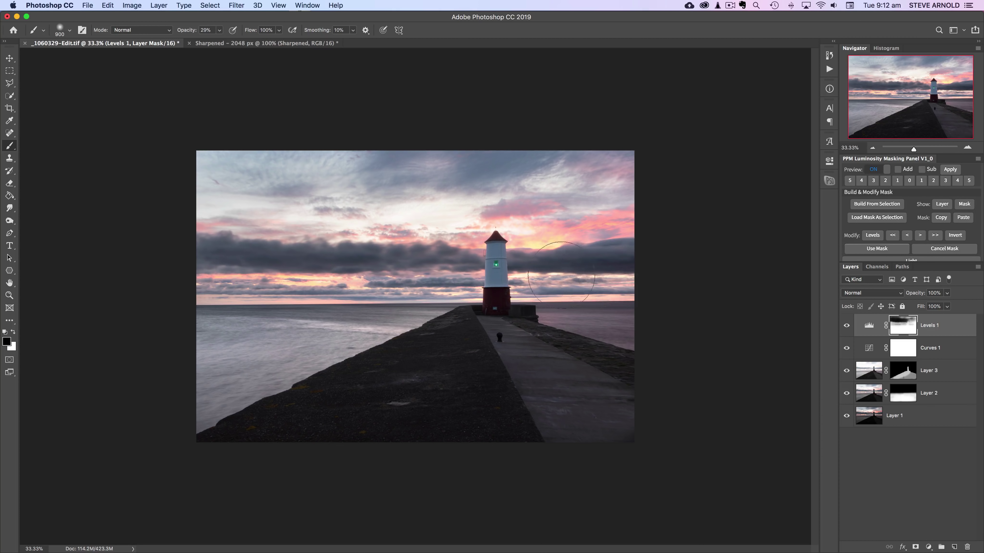
drag(543, 248, 550, 235)
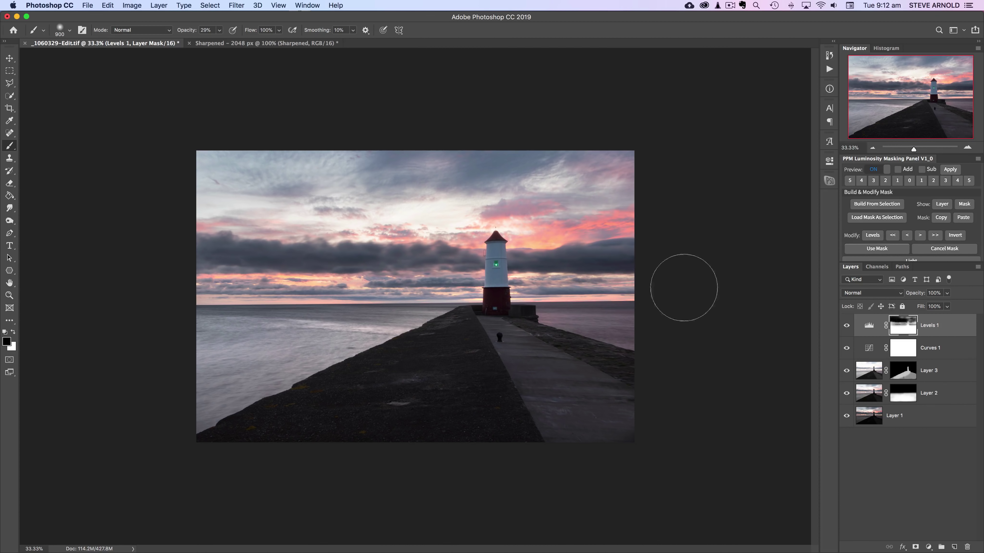
Toggle the Levels layer repeatedly to check how its painted mask holds back the sky.
click(847, 326)
click(847, 327)
click(847, 327)
click(847, 327)
click(847, 326)
click(847, 326)
click(847, 326)
click(847, 326)
click(847, 326)
click(847, 327)
click(847, 327)
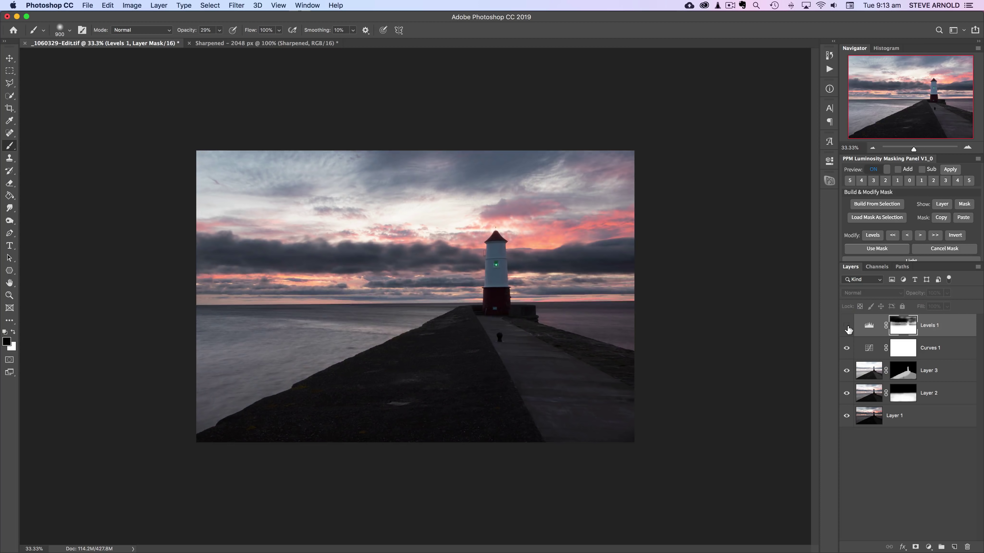
click(847, 326)
click(847, 326)
click(847, 326)
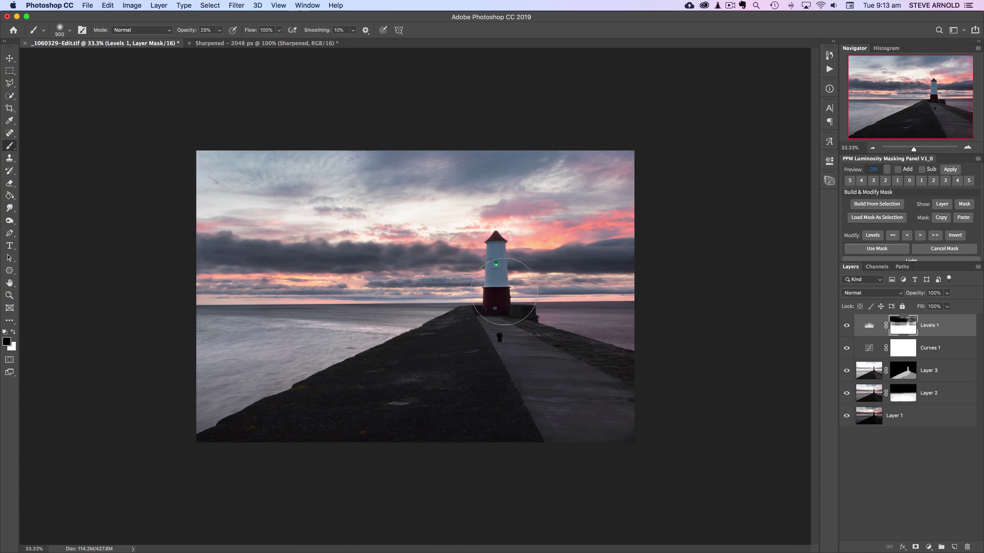
Refine the Levels mask in black at 29% opacity, using a 300 px brush near the horizon and an 800 px brush over the sea.
key(bracketleft)
key(bracketleft)
key(bracketleft)
key(bracketleft)
key(bracketleft)
key(bracketleft)
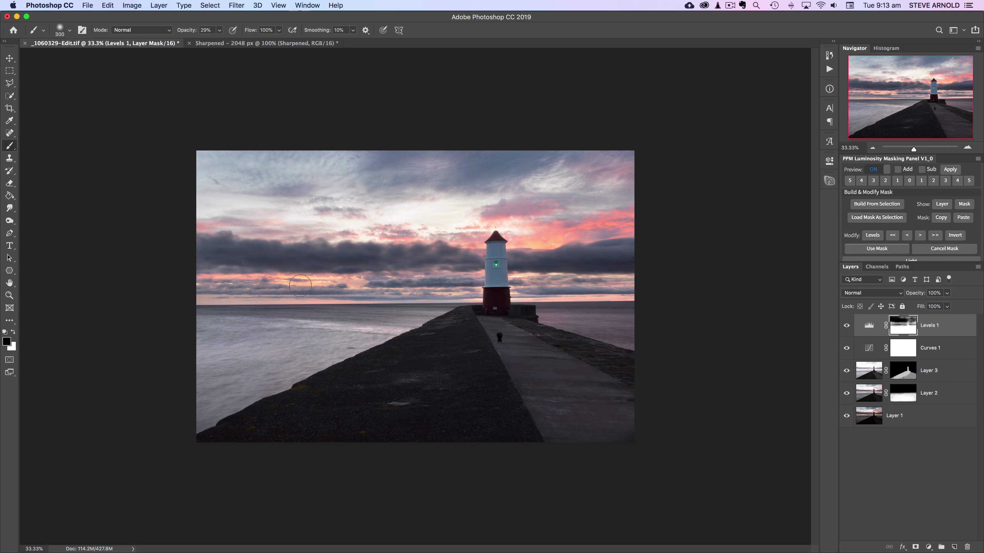
key(bracketright)
key(bracketright)
click(387, 318)
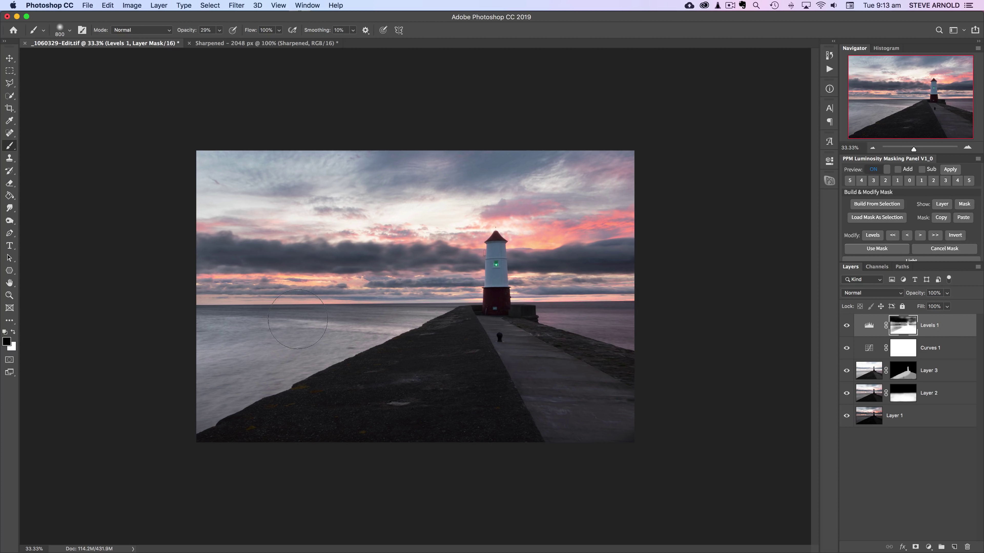
Compare the image with and without the masked Levels layer, and enlarge the luminosity masking panel to show Light, Colour and Effects.
click(846, 326)
click(847, 327)
click(846, 327)
click(847, 328)
click(847, 327)
click(847, 326)
drag(920, 263, 920, 289)
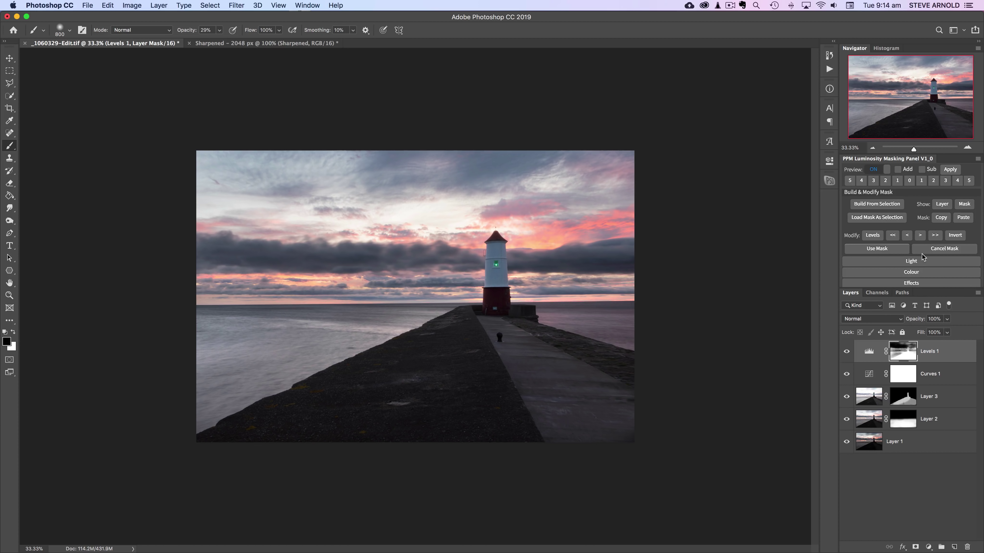
Try a warming filter over the whole image by inverting its mask to white, and compare the image with and without it.
scroll(922, 254, up, 2)
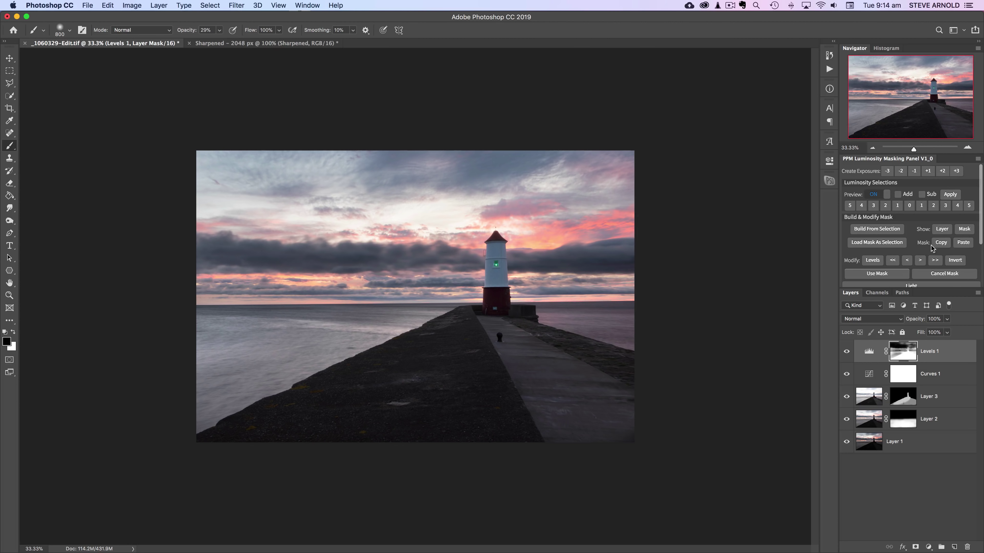
scroll(934, 244, down, 3)
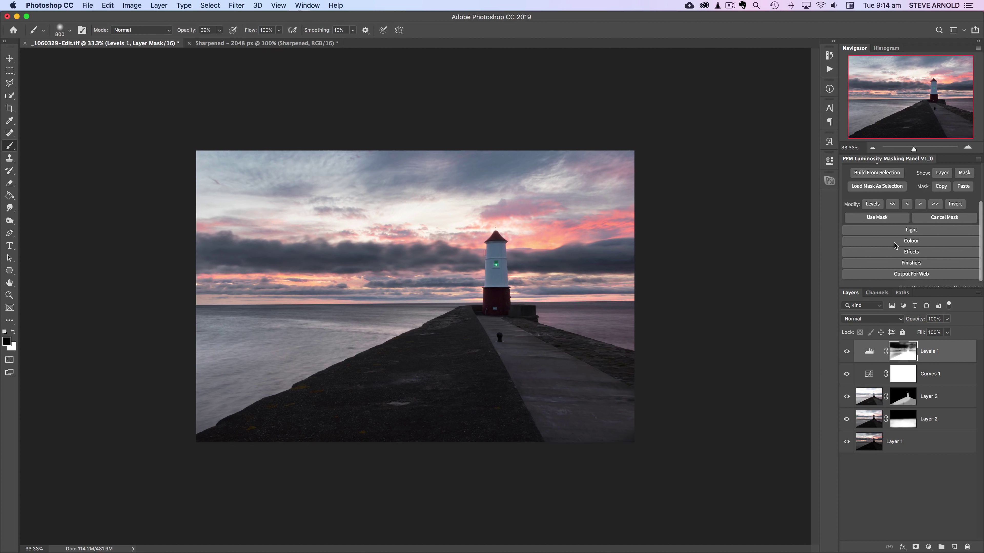
click(912, 242)
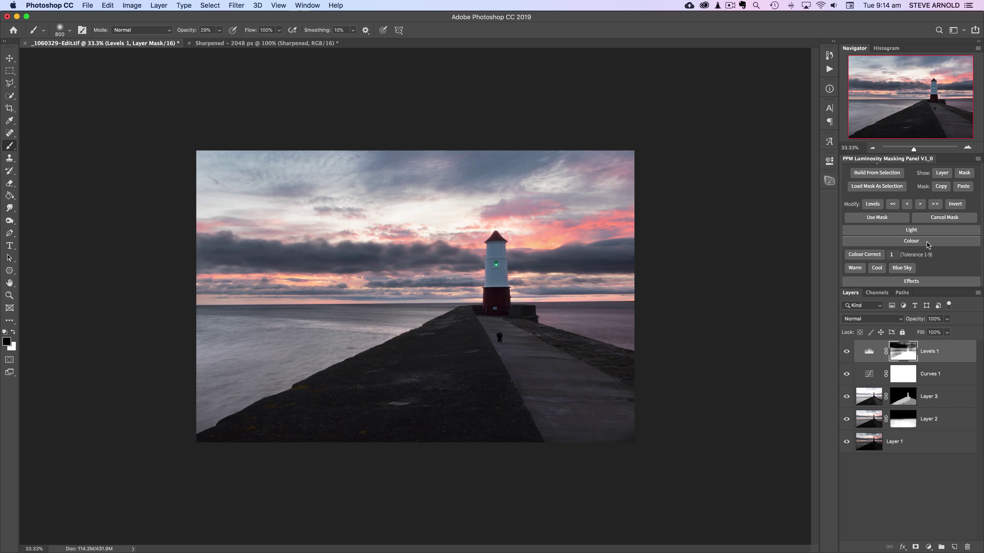
scroll(927, 244, down, 1)
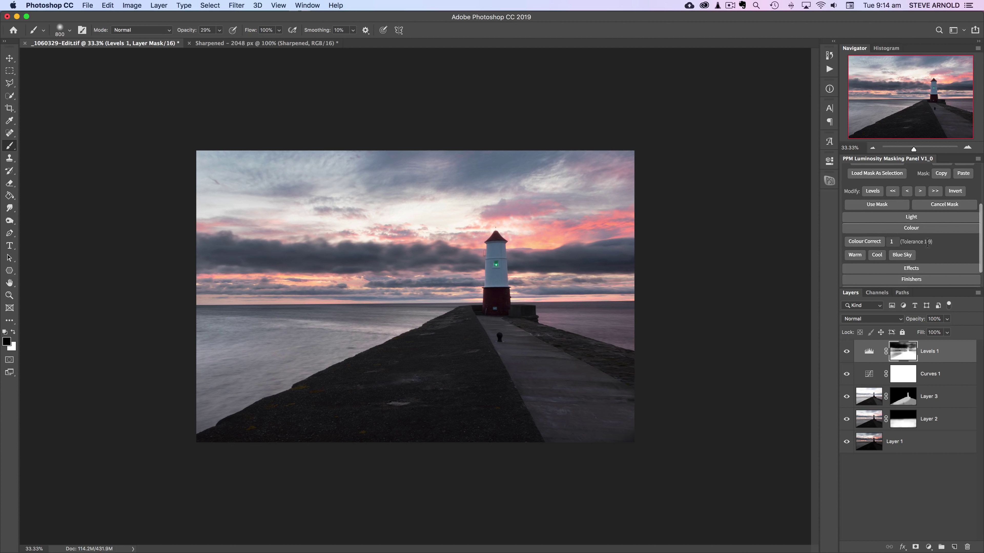
click(855, 255)
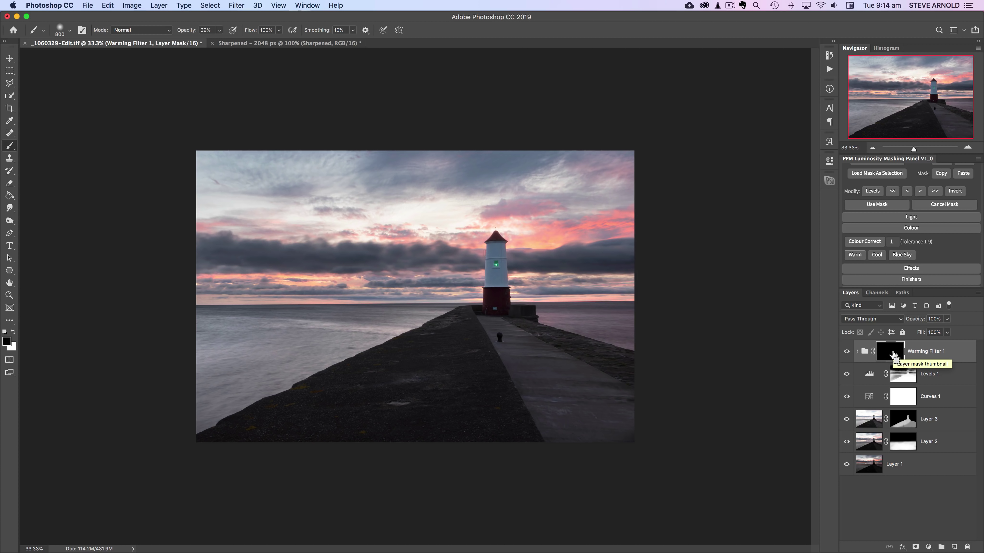
key(super+i)
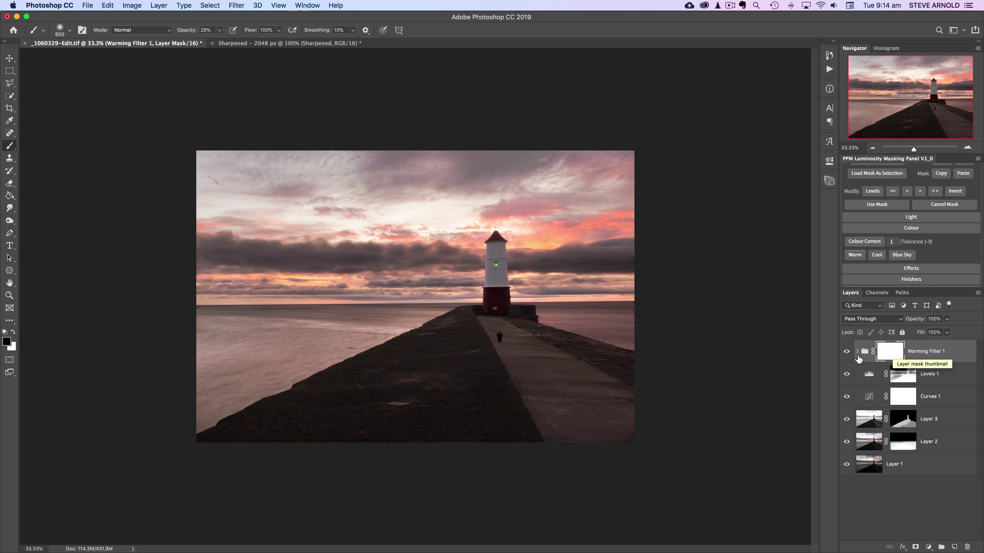
click(846, 351)
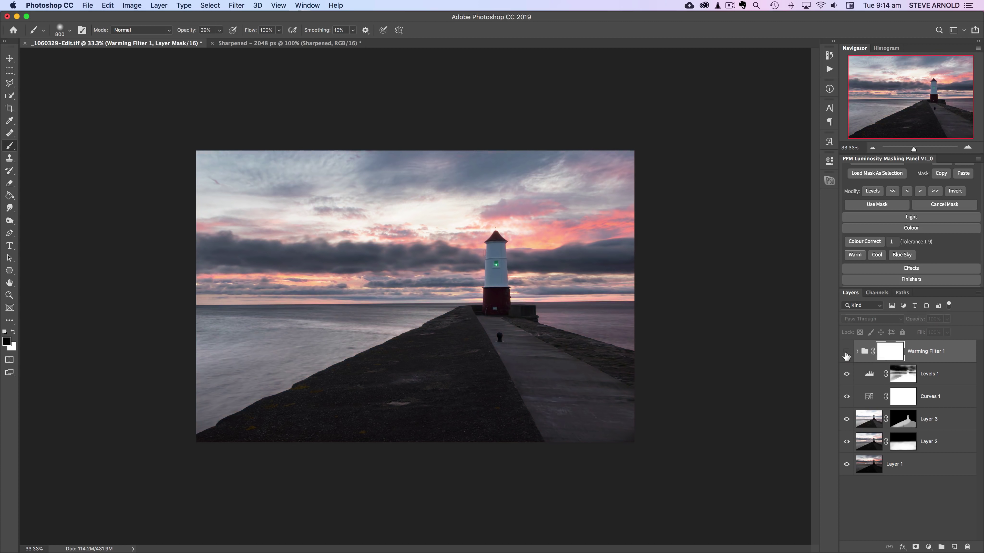
click(846, 352)
click(847, 351)
click(847, 351)
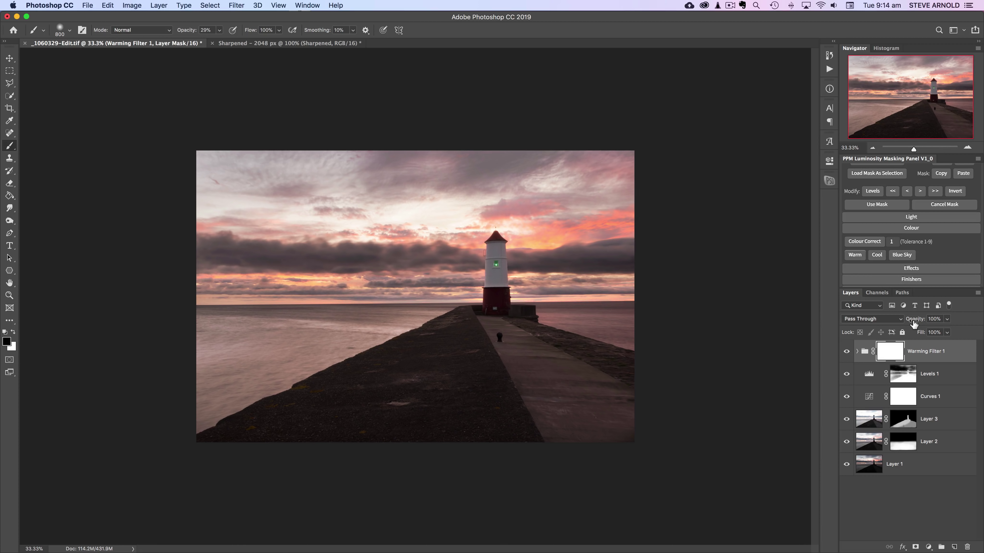
Test the unmasked warming filter at 39% and 97% opacity, and delete its layer group.
drag(915, 323, 894, 325)
click(846, 352)
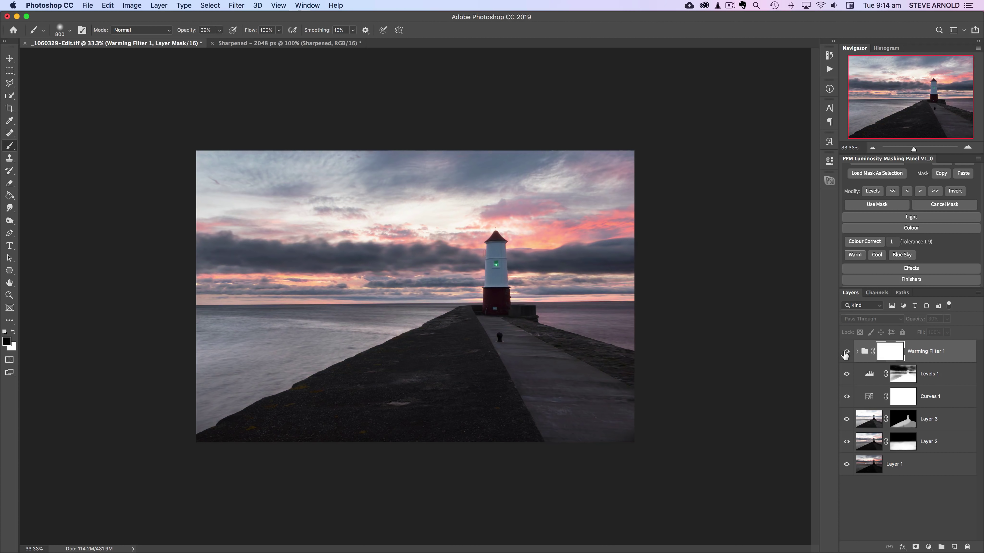
click(846, 352)
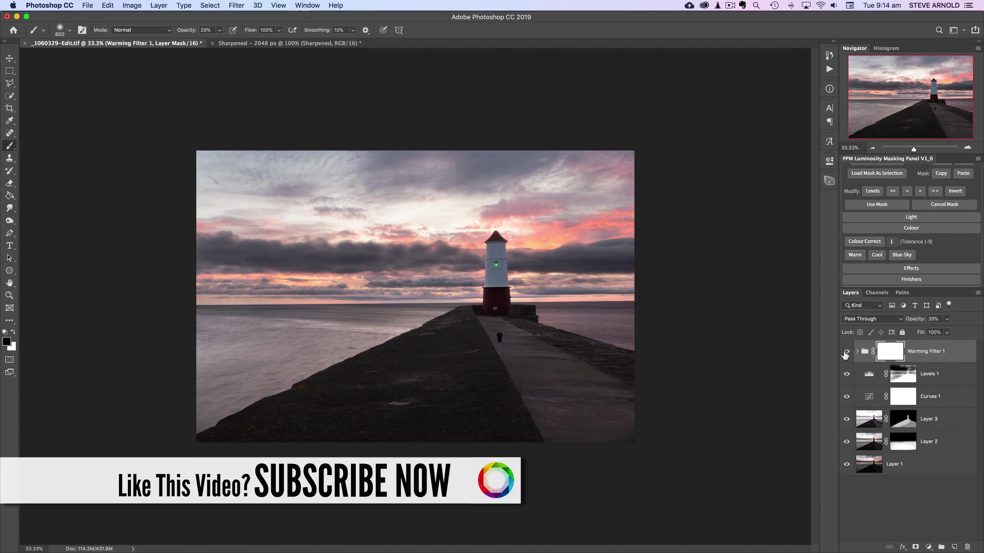
drag(912, 320, 965, 321)
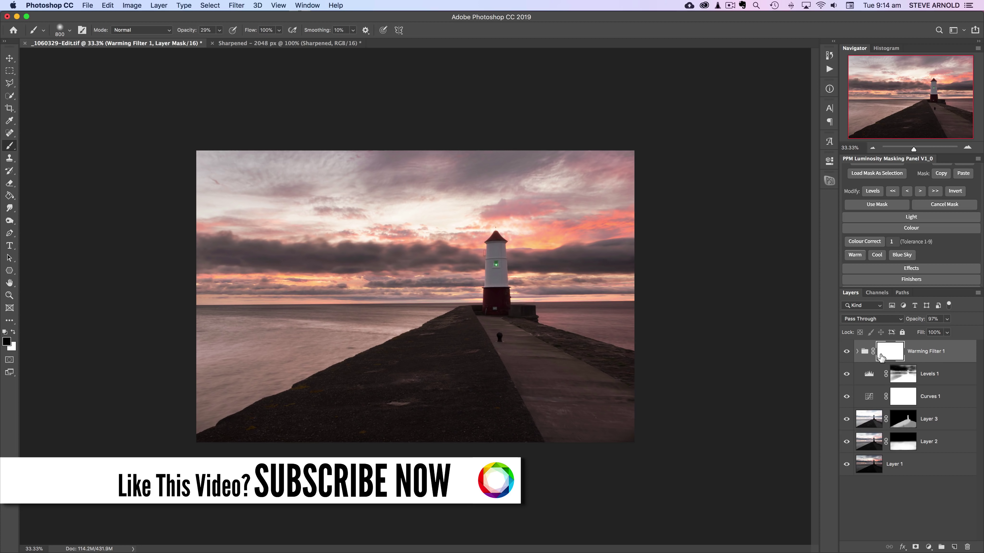
drag(881, 357, 967, 546)
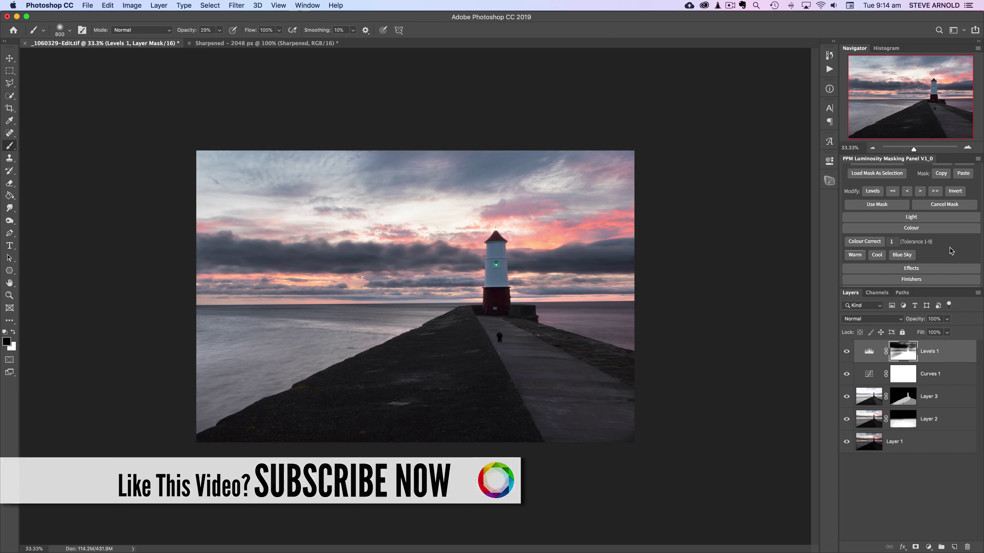
Build luminosity mask 1 for the dark tones and apply the luminosity panel's warming filter through it.
scroll(948, 249, up, 5)
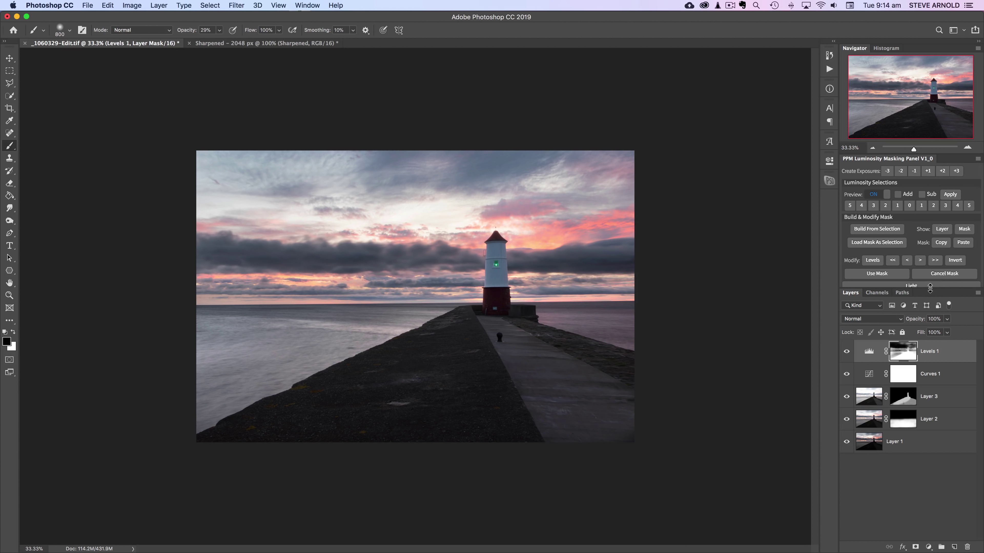
drag(930, 290, 930, 306)
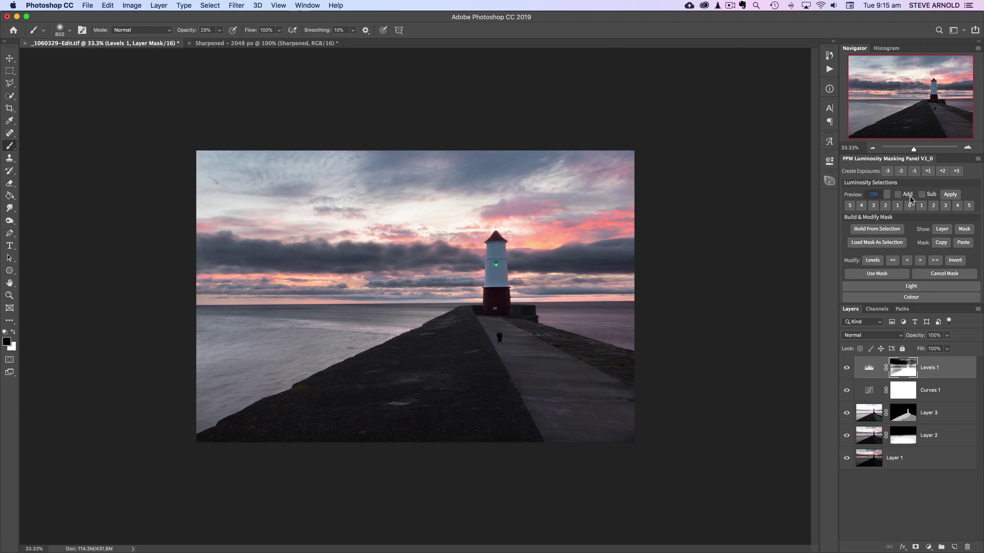
scroll(900, 278, down, 2)
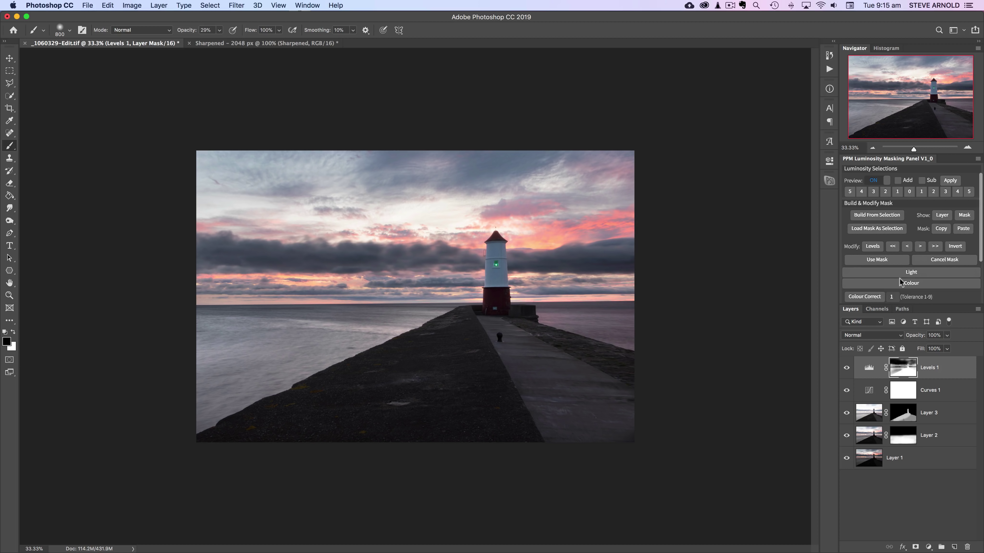
scroll(943, 277, down, 3)
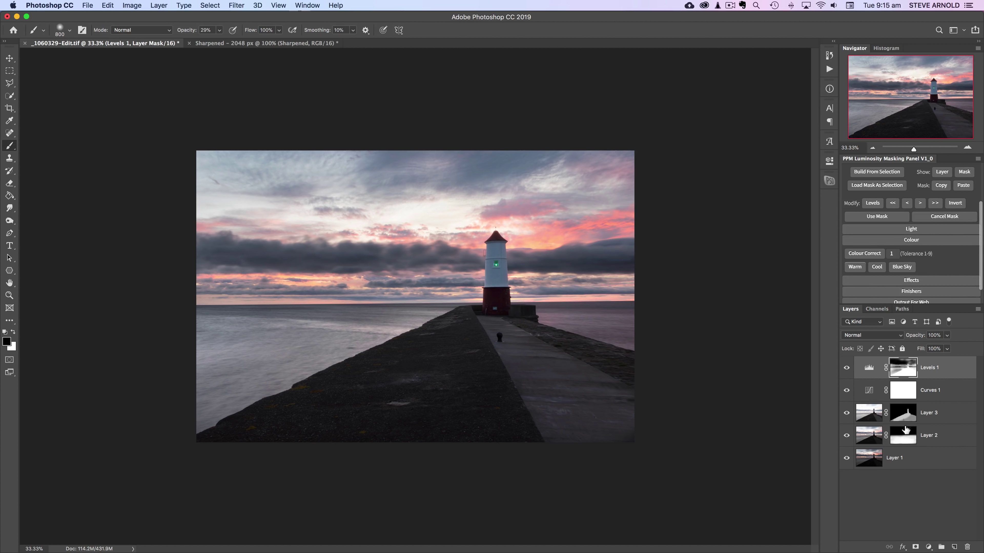
scroll(934, 273, up, 4)
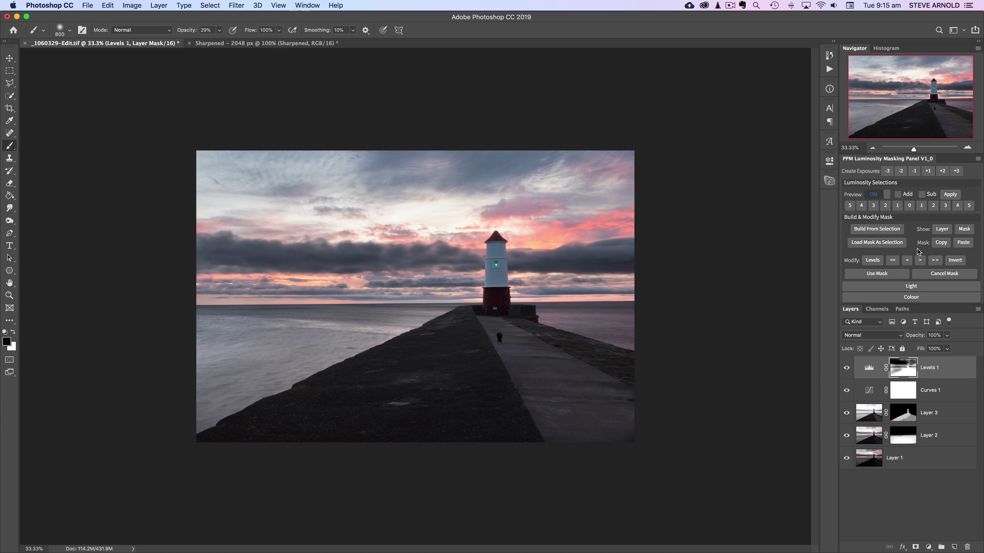
click(898, 206)
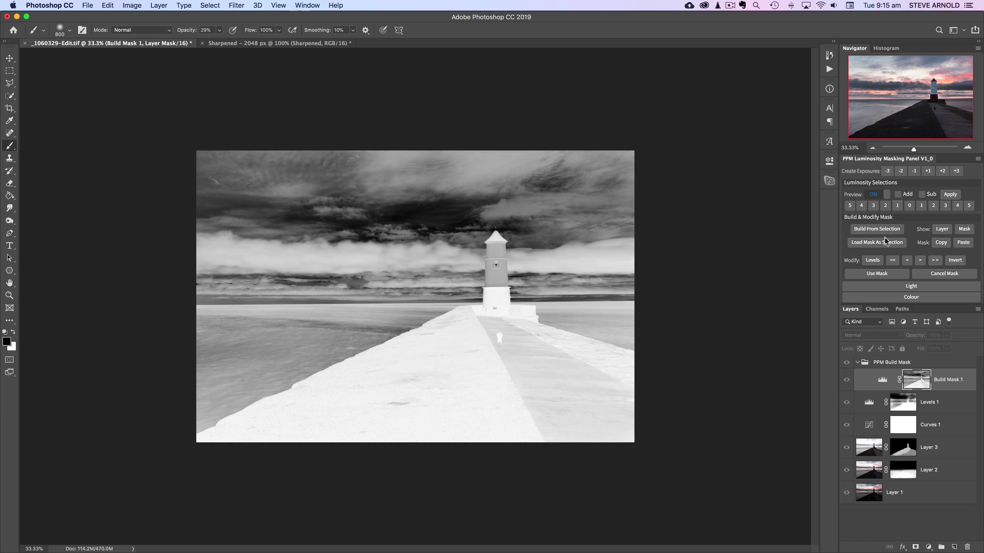
scroll(929, 229, down, 1)
scroll(929, 229, down, 1)
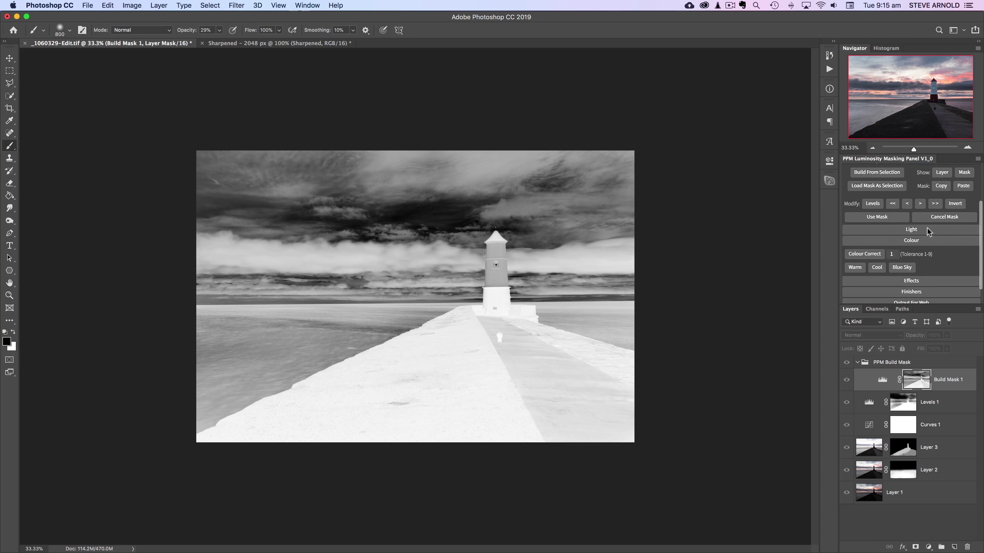
scroll(929, 228, down, 2)
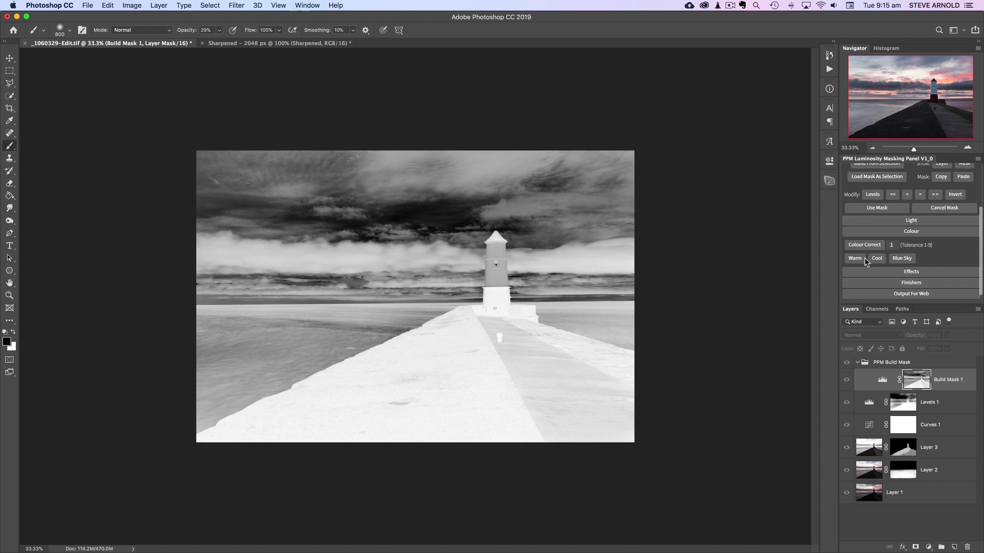
click(857, 258)
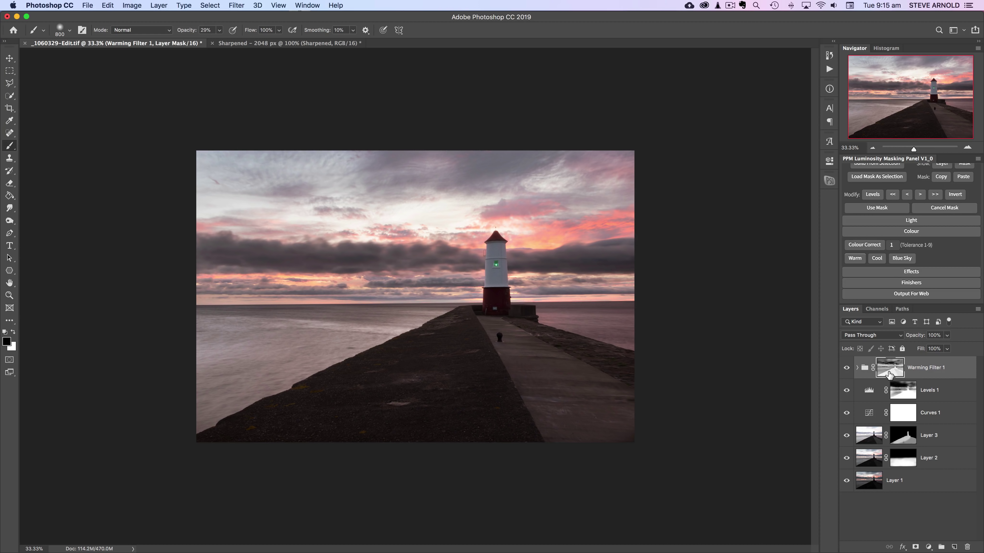
Toggle the masked warming filter repeatedly to judge how it affects the darker tones.
click(846, 368)
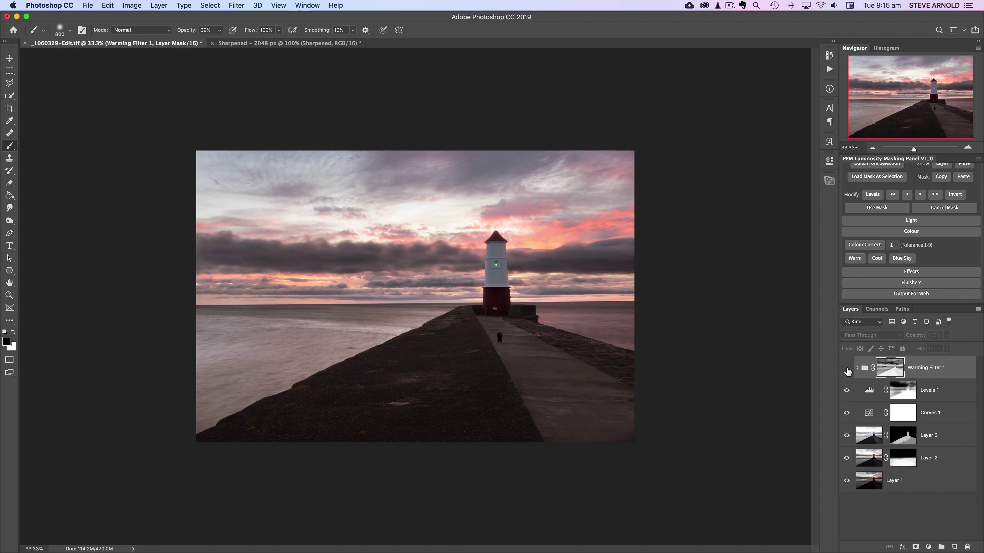
click(846, 369)
click(846, 369)
click(846, 369)
click(847, 369)
click(846, 369)
Lower the warming filter group's opacity to 67% and compare the image with and without the group.
drag(915, 339, 898, 339)
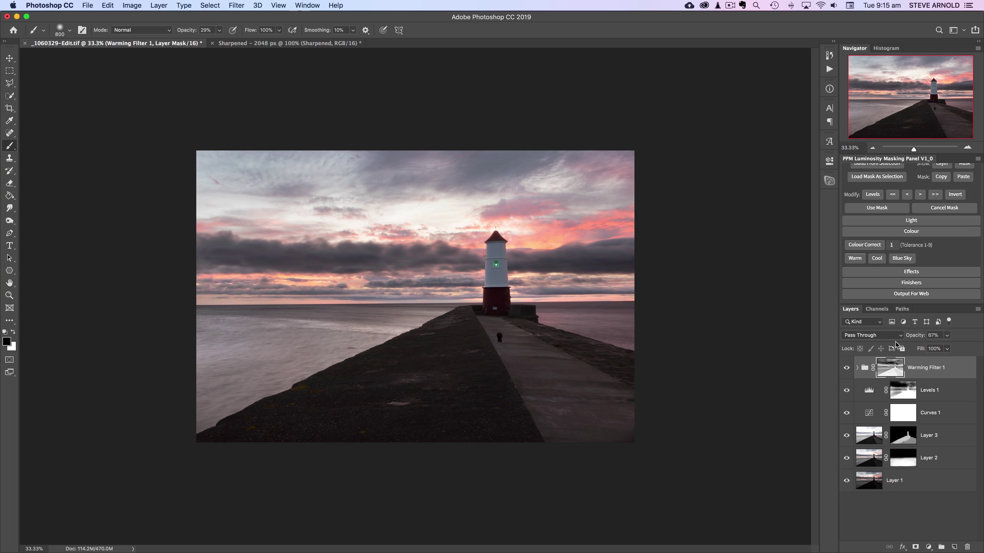
click(846, 369)
click(846, 369)
click(847, 368)
click(847, 368)
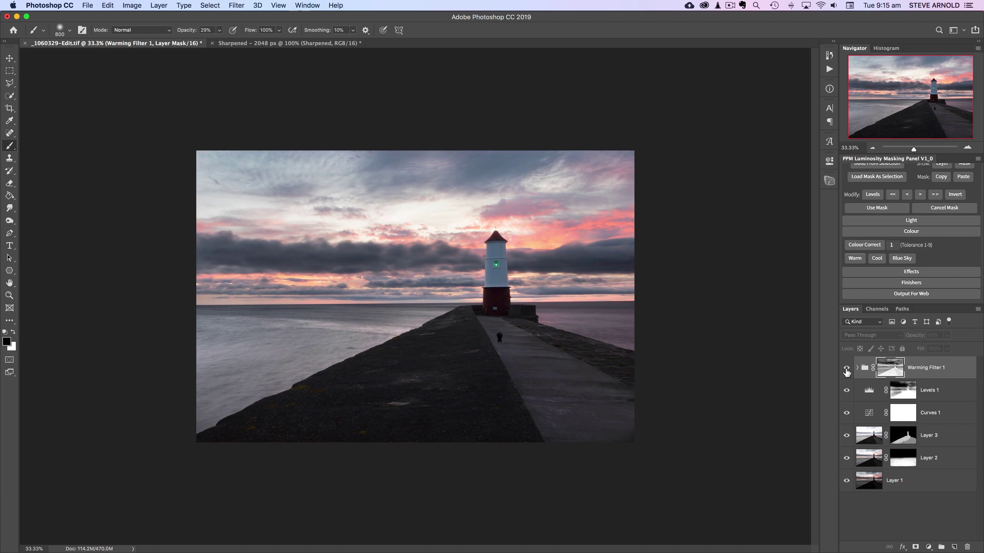
click(846, 369)
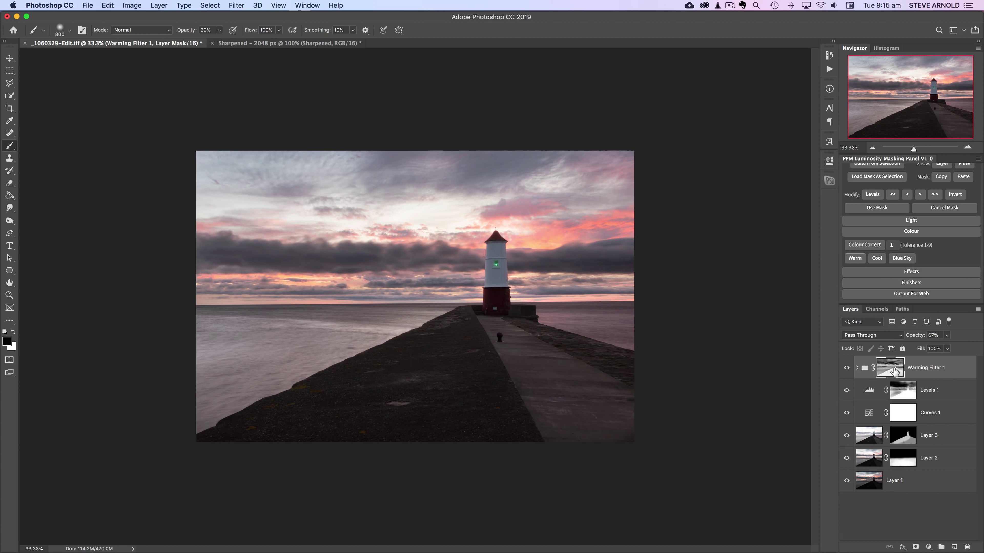
Invert the warming filter's luminosity mask to target the brighter tones, and raise the group's opacity to 100%.
drag(896, 371, 896, 371)
click(846, 370)
click(846, 370)
drag(912, 336, 938, 337)
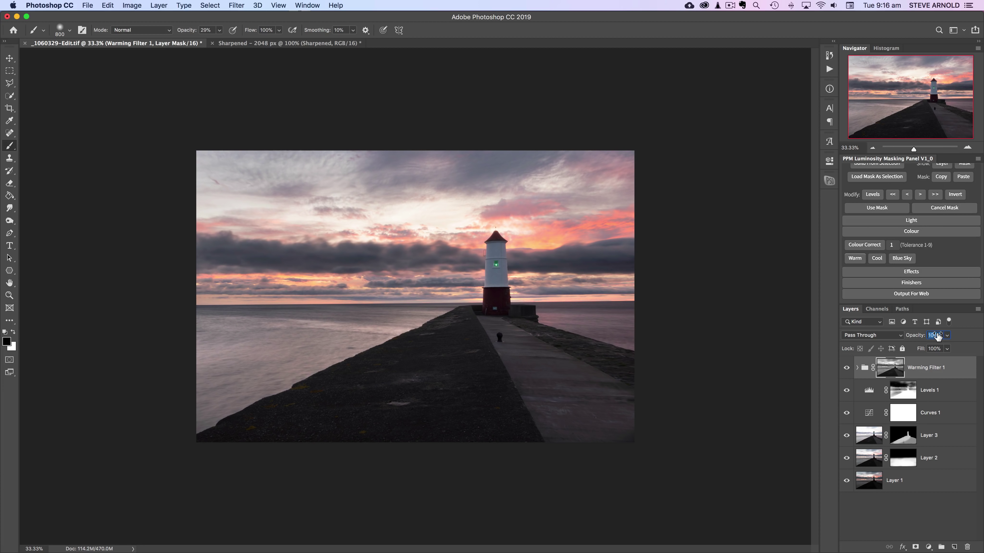
key(Return)
Toggle the warming filter with its inverted mask repeatedly to examine its effect on the sky and sea.
click(847, 371)
click(847, 370)
click(847, 370)
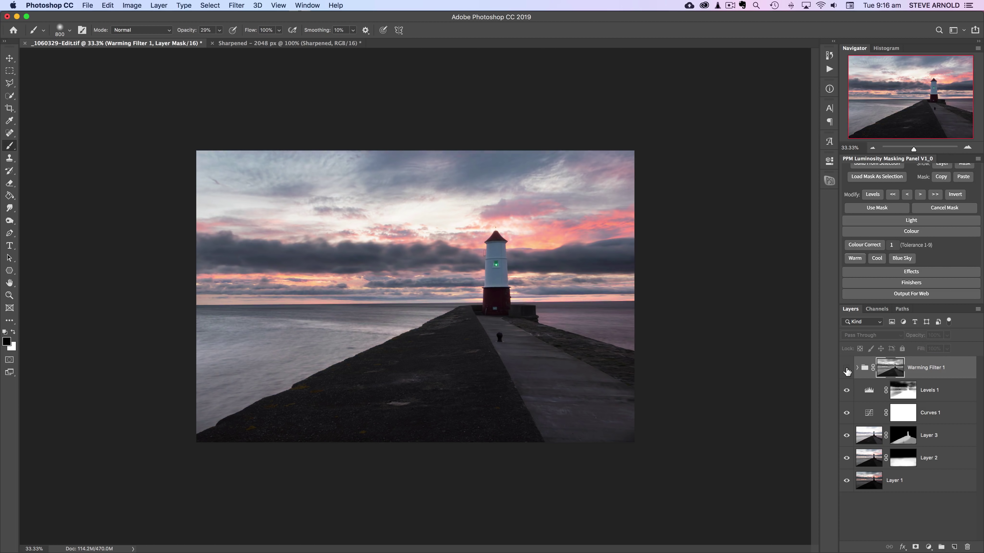
click(846, 370)
click(846, 370)
click(847, 371)
click(847, 370)
click(847, 370)
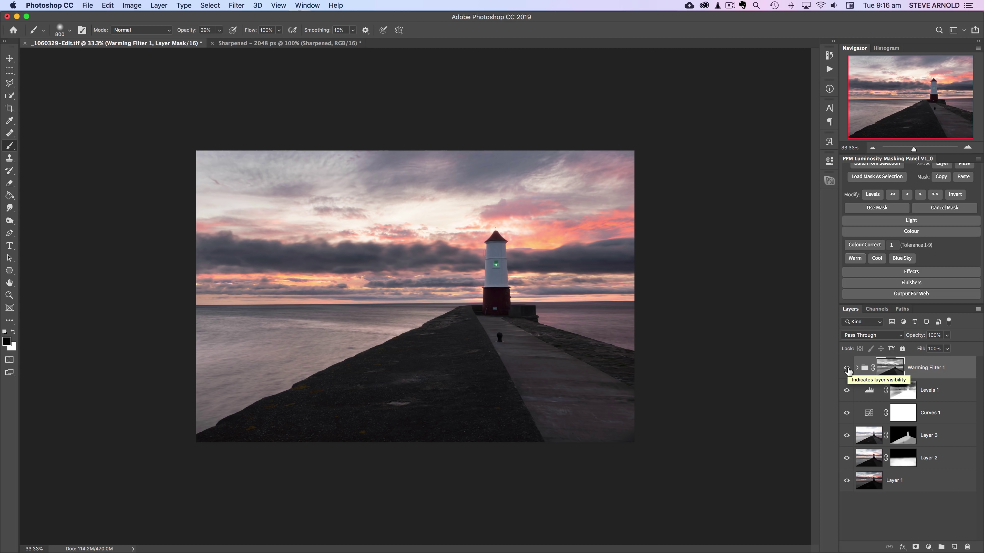
Check the warming filter group on and off once more, and set its opacity to 81%.
click(847, 370)
click(847, 370)
key(8)
key(1)
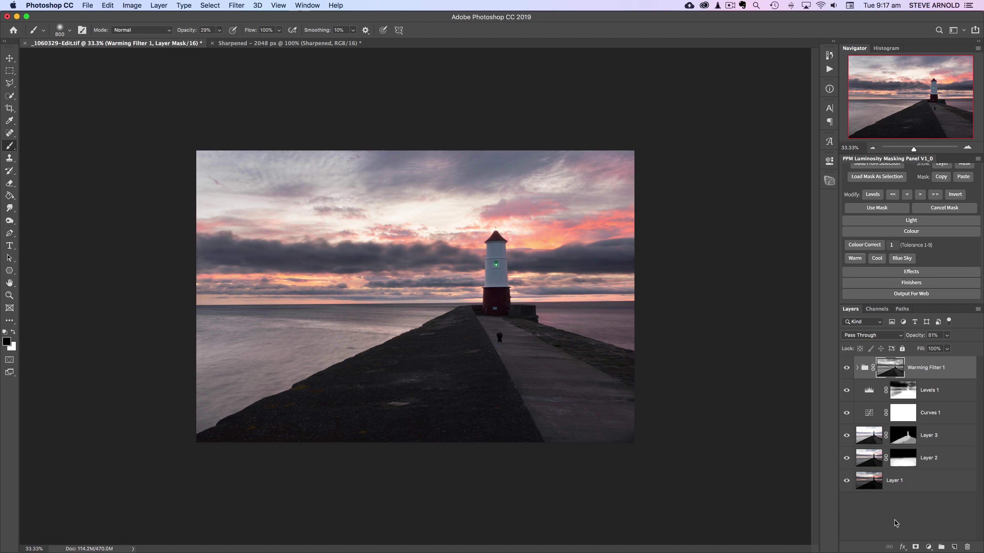
Try a darkening Curves layer above the warming filter, moving RGB input 144 to output 112 and lifting the black point to output 3.
click(929, 546)
click(943, 411)
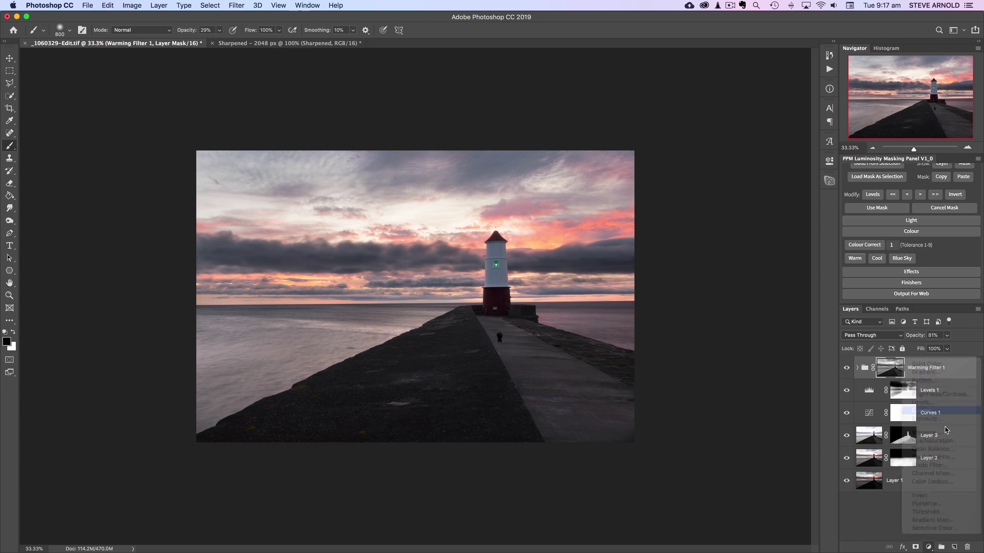
drag(762, 250, 763, 258)
drag(710, 299, 709, 299)
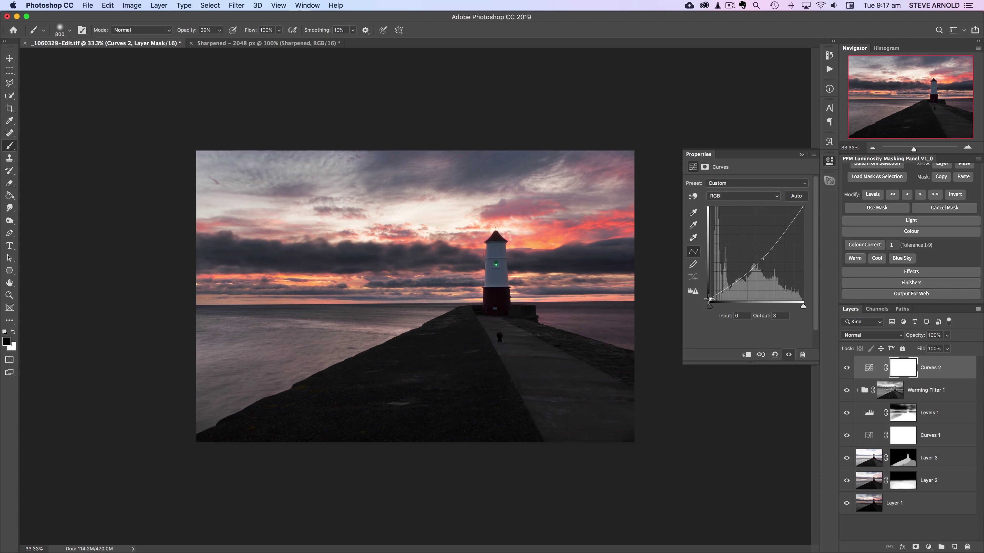
drag(762, 260, 762, 259)
Try lowering the Green channel curve on the new Curves layer.
click(763, 197)
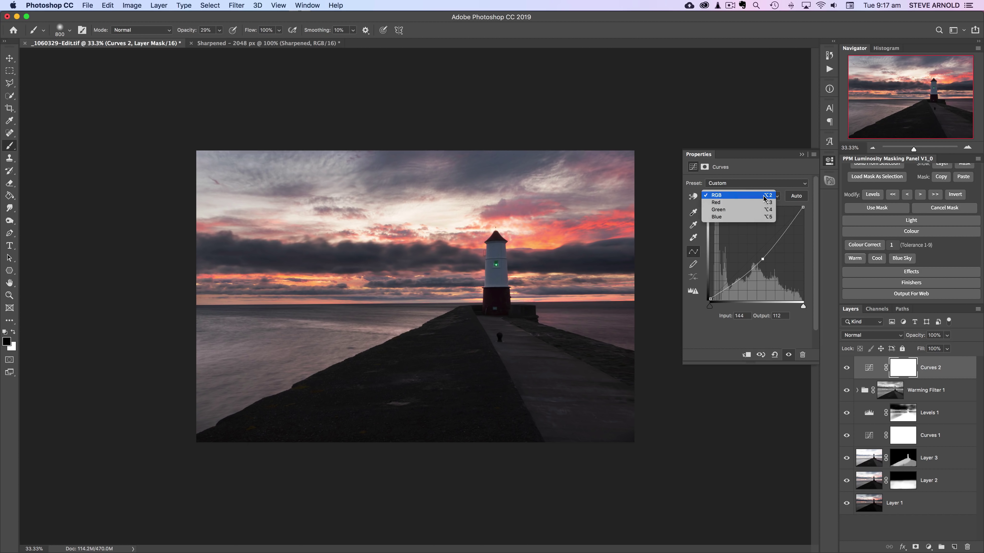
click(760, 209)
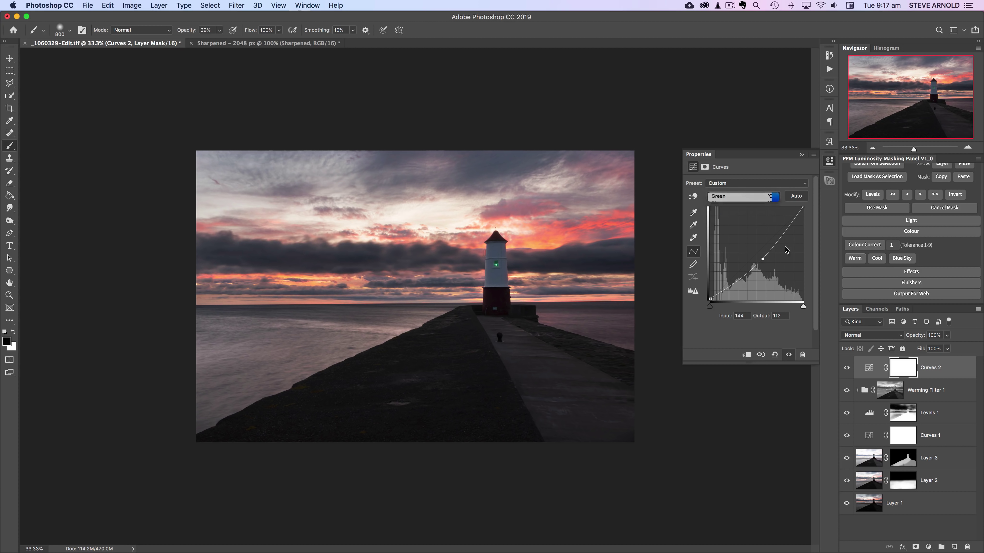
drag(758, 249, 758, 254)
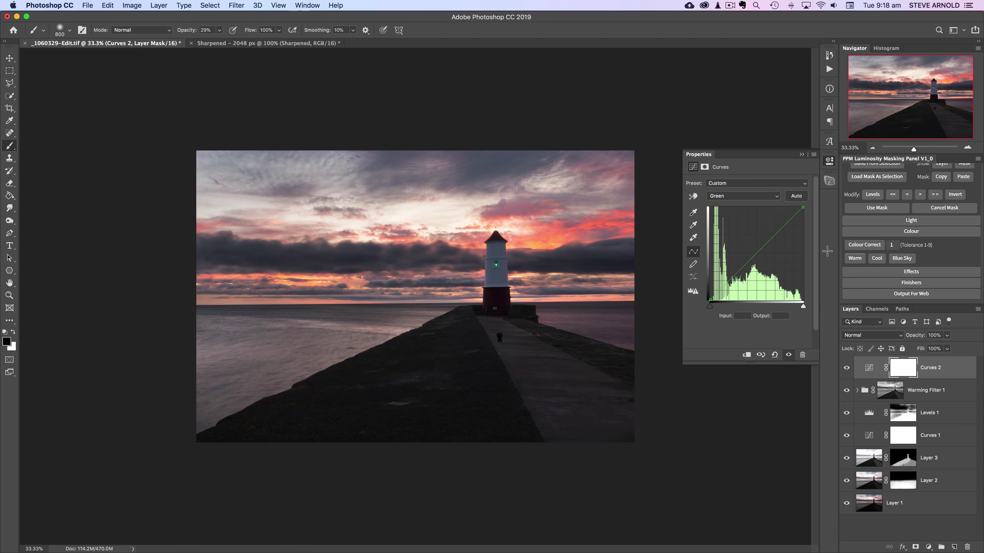
Compare the image with and without the new Curves layer, and delete that layer.
click(847, 368)
click(847, 369)
click(847, 368)
click(847, 368)
drag(870, 373, 967, 546)
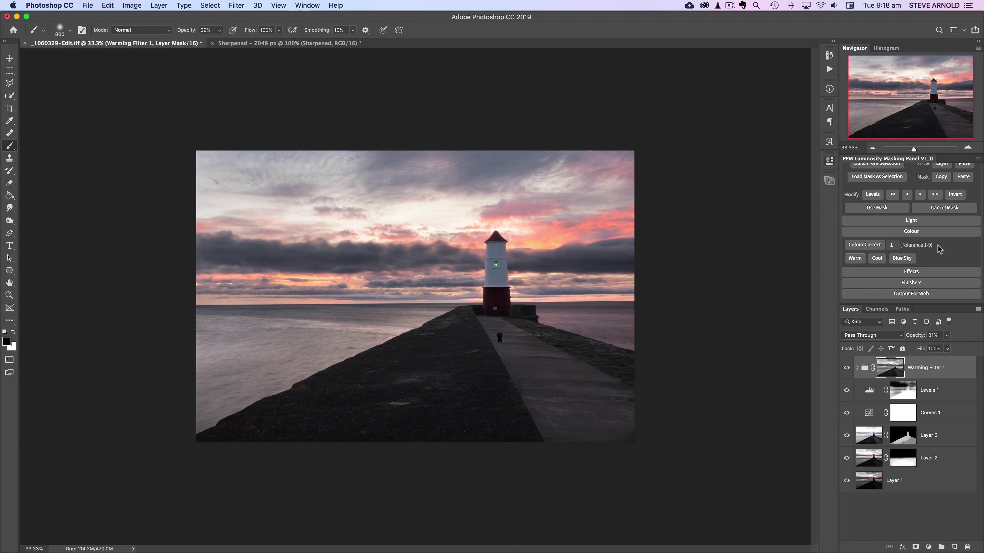
Try an Orton effect across the whole image by inverting its layer mask to white, and reduce the layer's opacity.
click(897, 272)
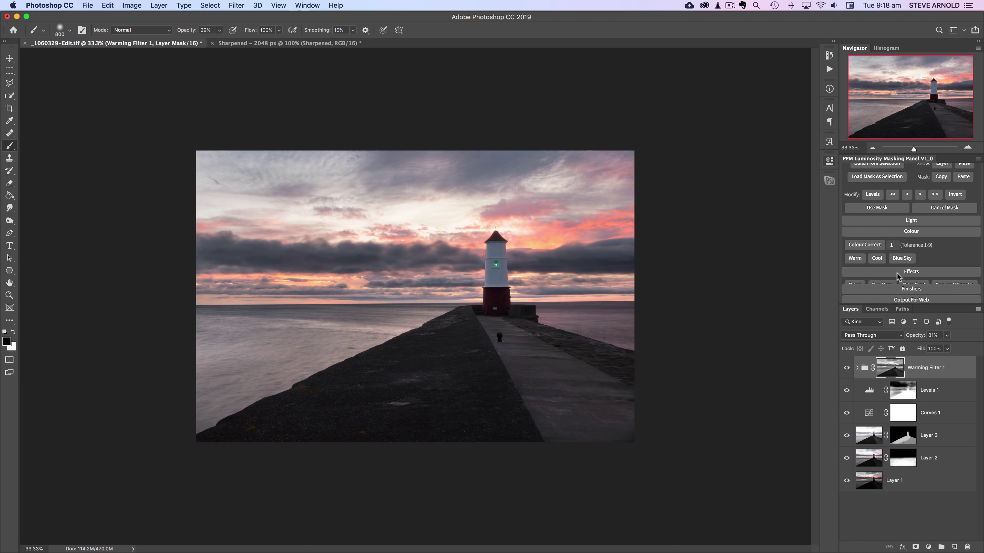
scroll(875, 264, down, 1)
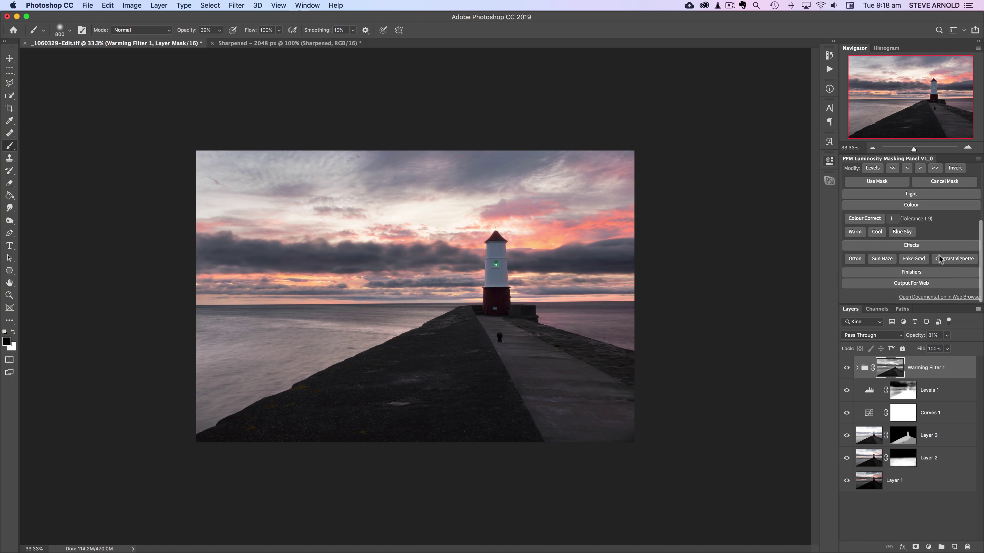
click(860, 259)
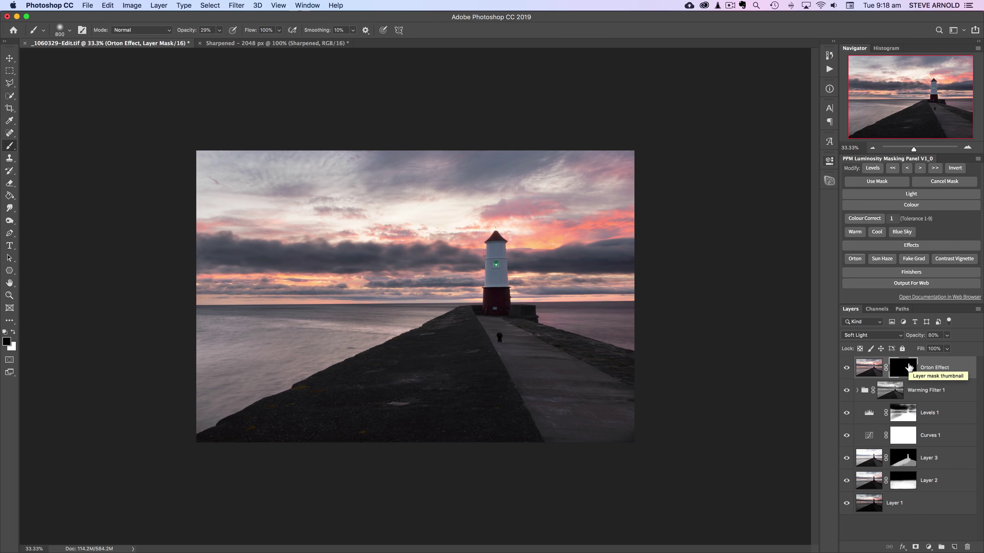
key(super+i)
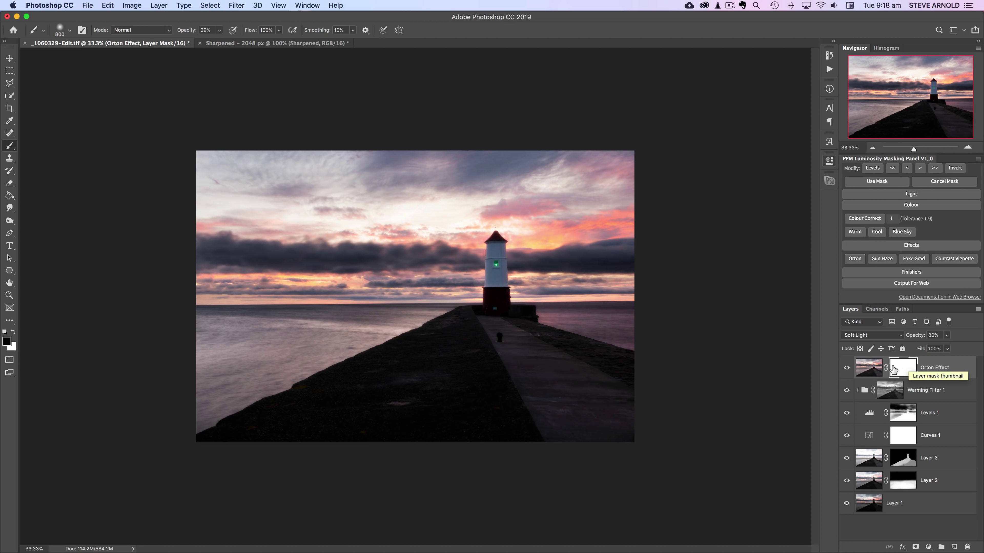
click(868, 369)
drag(911, 339, 892, 339)
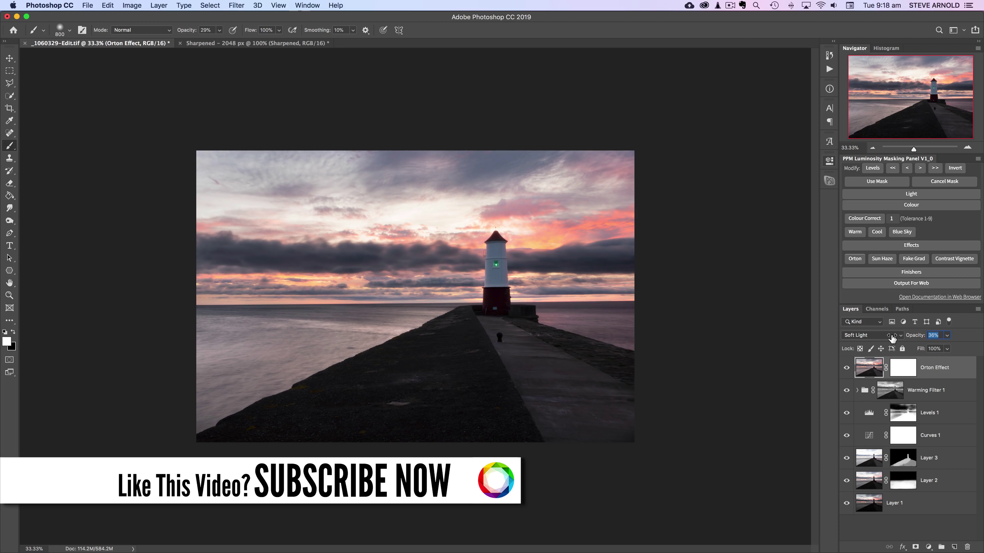
Compare the image with and without the Orton Effect layer, and delete that layer.
click(846, 368)
click(846, 369)
drag(869, 371, 967, 547)
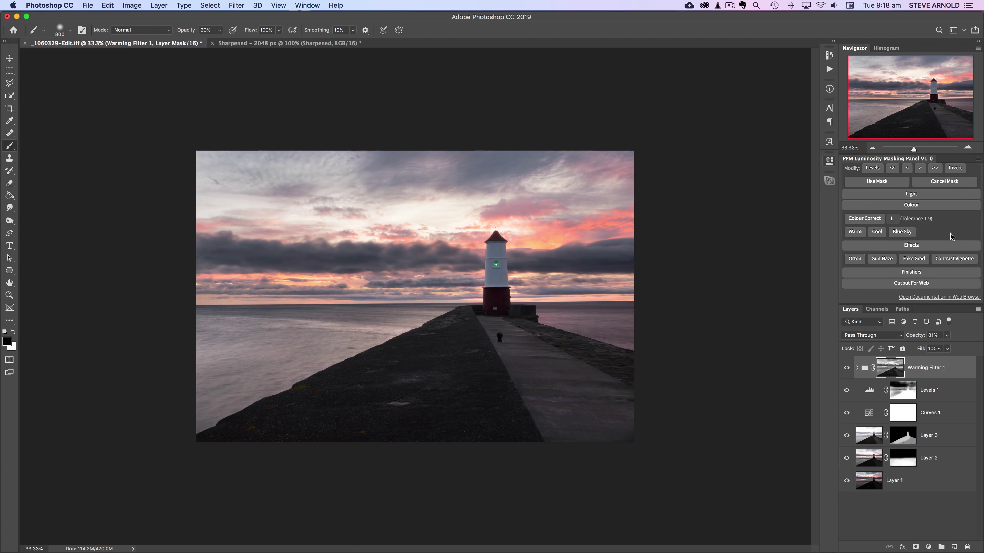
Add a Curves layer above the warming filter group, with Multiply blending and 56% opacity.
scroll(951, 233, up, 5)
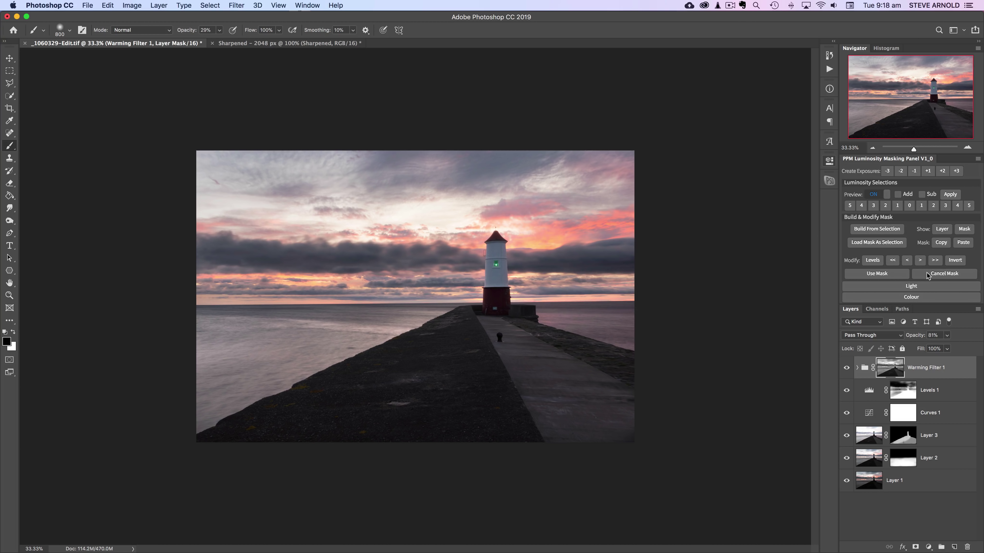
click(928, 546)
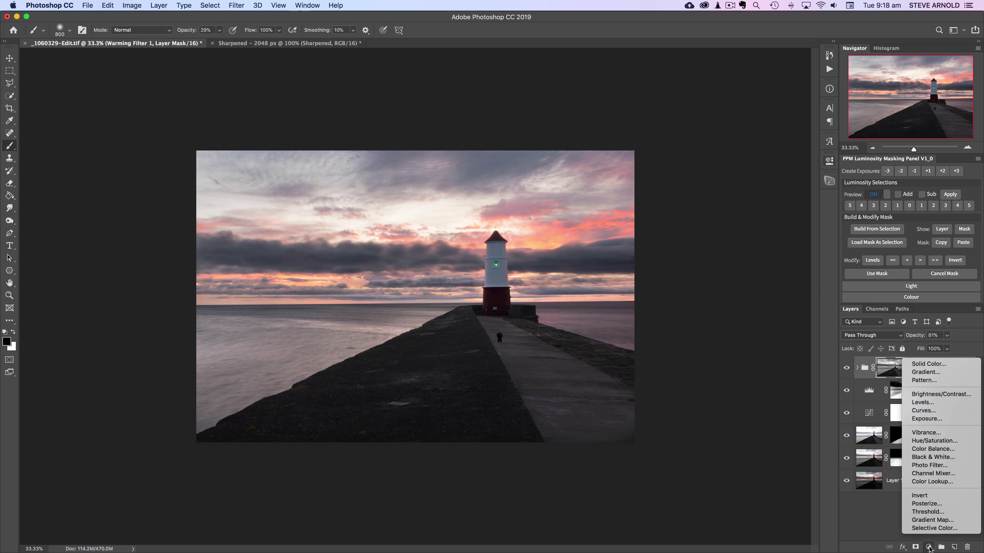
click(932, 412)
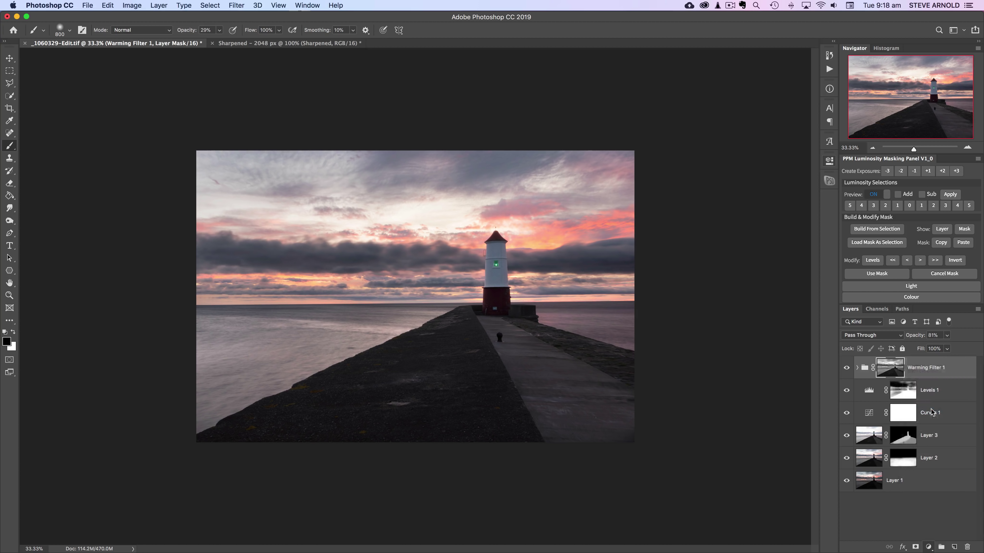
click(858, 336)
click(857, 336)
click(858, 336)
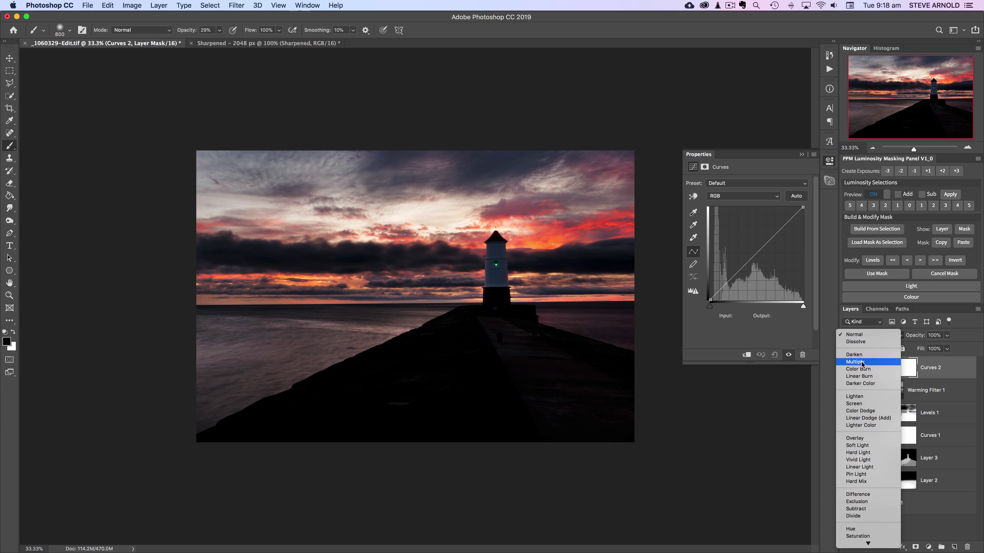
click(861, 363)
drag(906, 337, 892, 338)
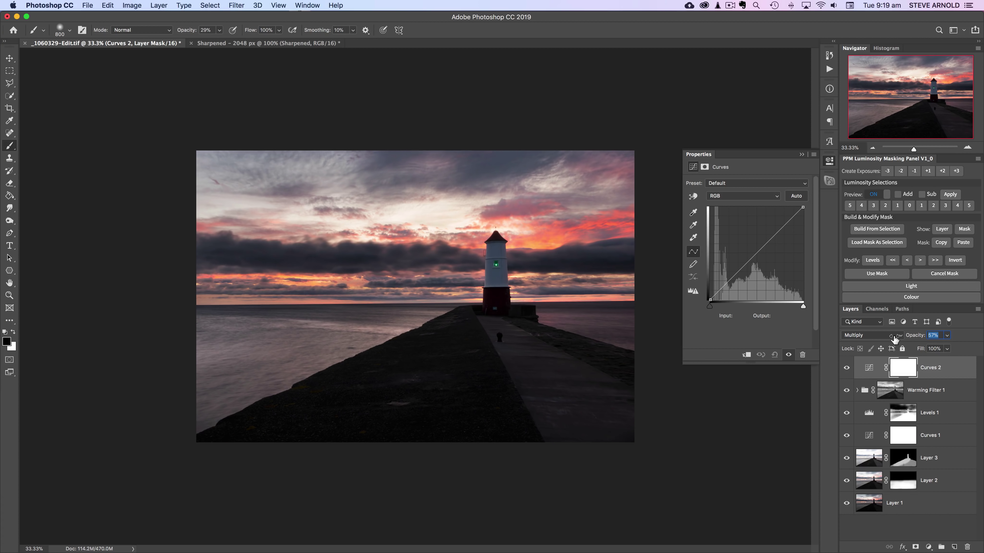
Toggle the Multiply Curves layer off and on to compare its darkening effect.
click(847, 368)
click(847, 368)
click(847, 368)
click(847, 368)
Build a darks 5 luminosity mask, load it as a selection for the Curves 2 mask, and hide the selection outline.
click(850, 206)
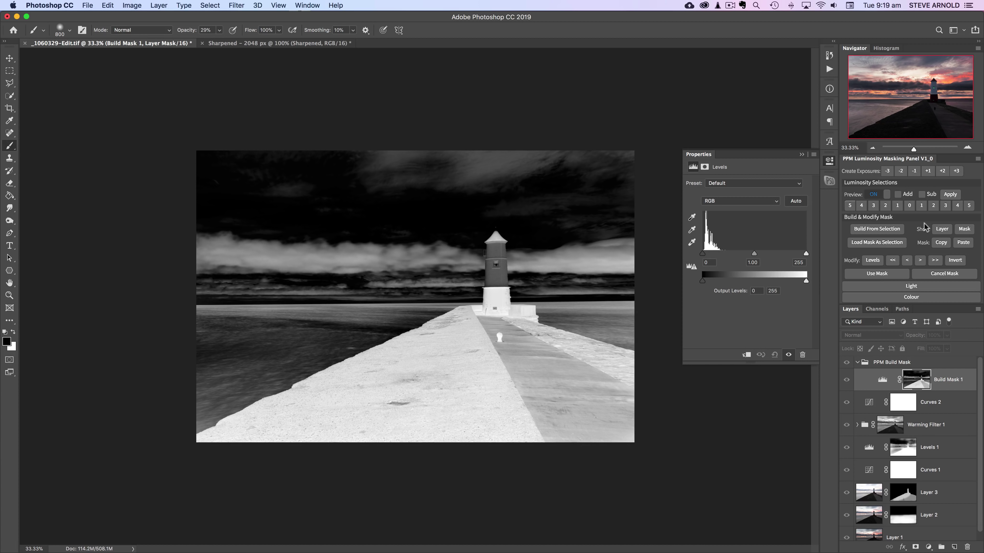
click(877, 274)
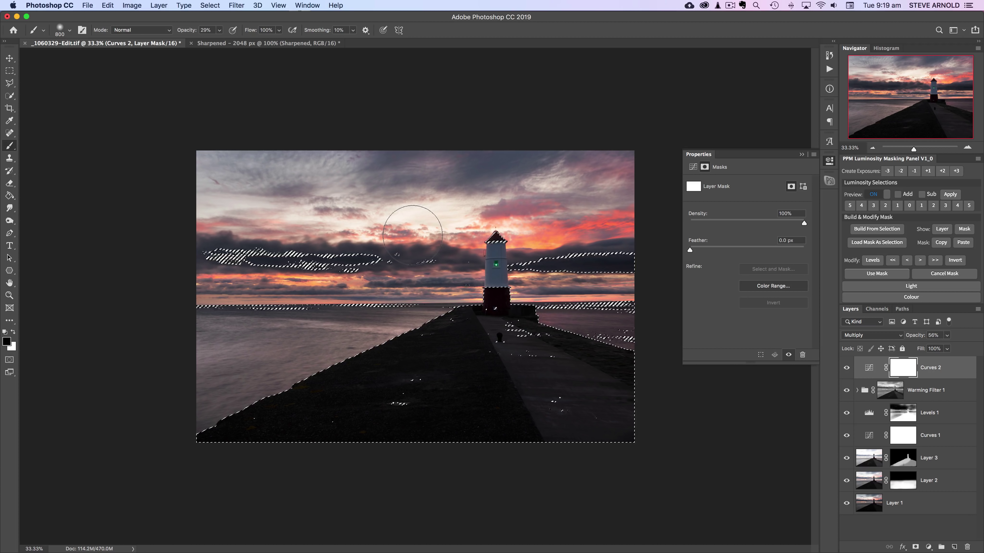
key(super+h)
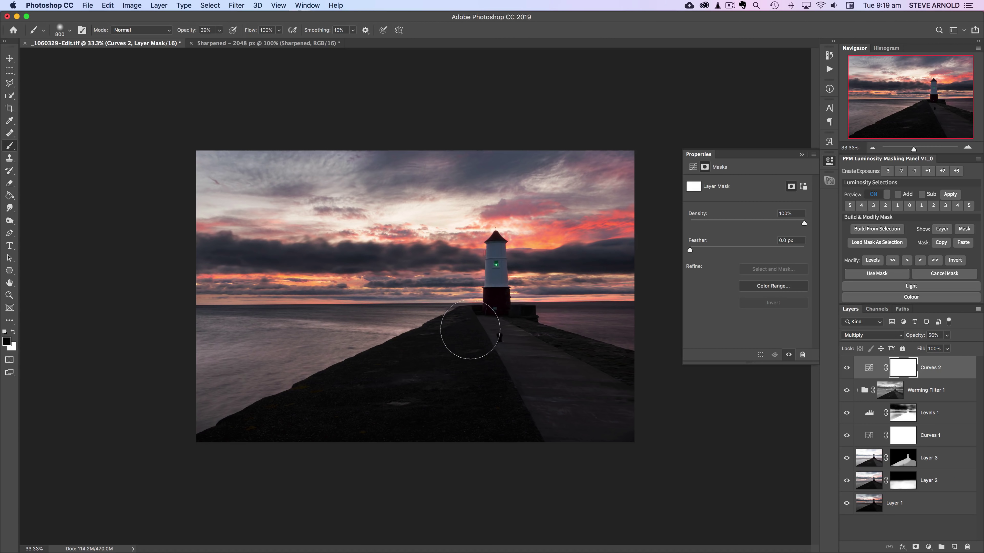
Paint black at 29% opacity over the pier on the Curves 2 mask, enlarging the brush to 1300 px, and compare the result.
mouse_move(322, 417)
mouse_down()
mouse_move(490, 305)
mouse_move(417, 378)
mouse_move(336, 407)
mouse_move(369, 385)
mouse_move(578, 364)
mouse_move(533, 341)
mouse_up()
key(bracketright)
key(bracketright)
key(bracketright)
key(bracketright)
key(bracketright)
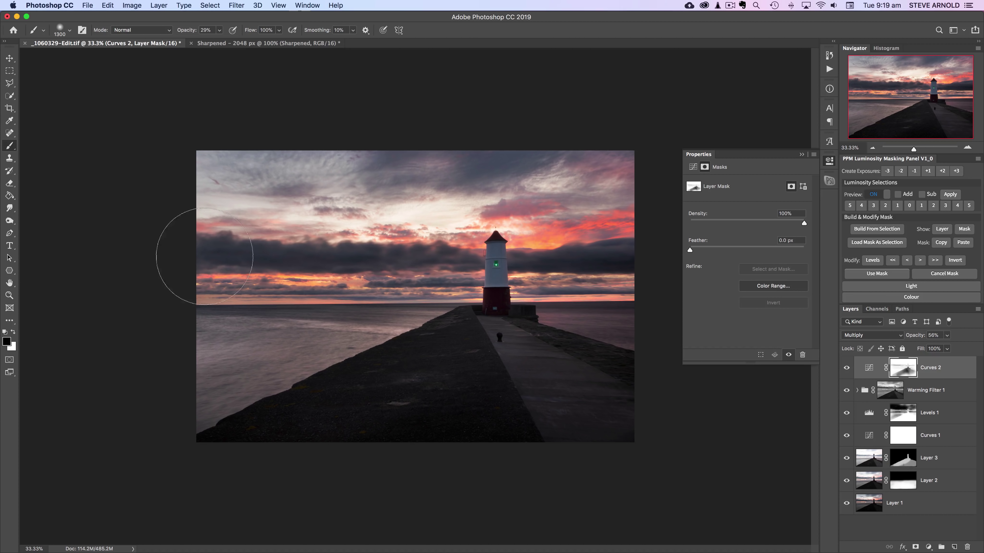
mouse_move(450, 330)
mouse_down()
mouse_move(373, 422)
mouse_move(286, 406)
mouse_move(468, 307)
mouse_up()
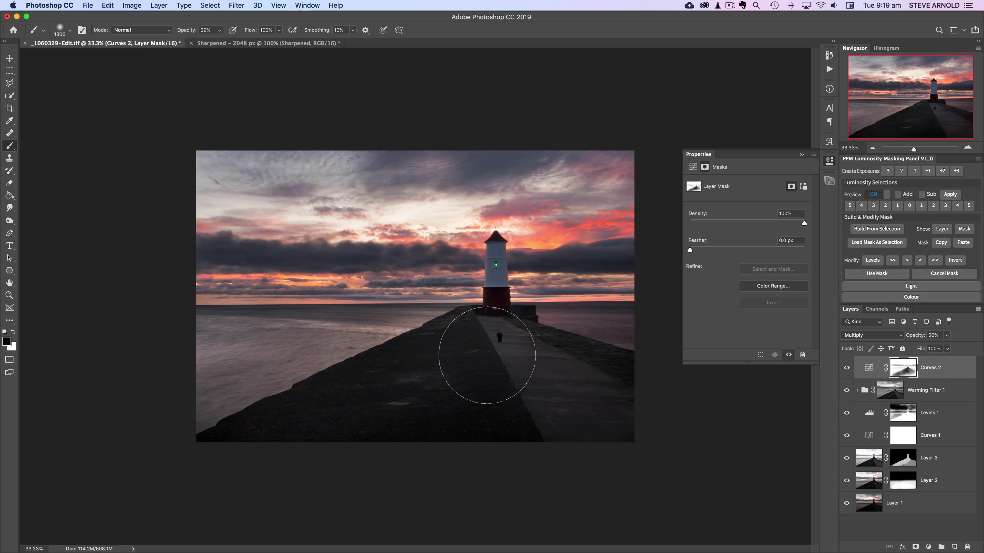
click(846, 367)
click(846, 367)
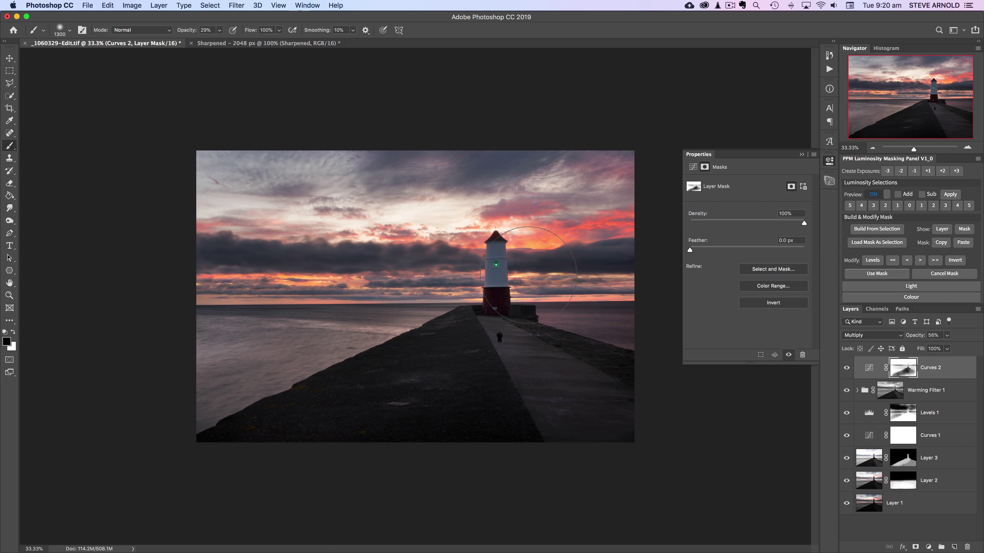
Add the luminosity panel's Sun Haze effect above the Curves 2 layer.
scroll(957, 270, down, 2)
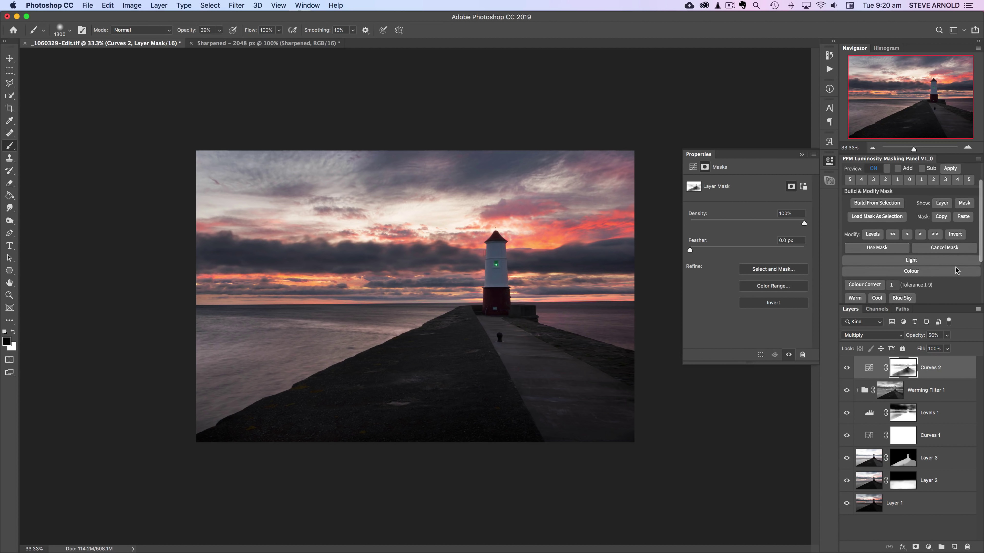
scroll(956, 270, down, 3)
click(922, 225)
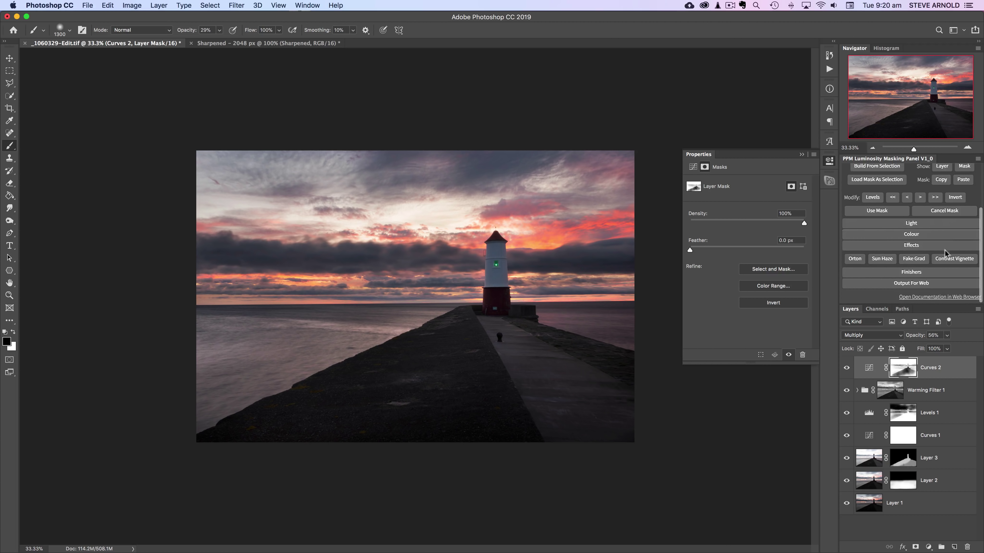
click(880, 259)
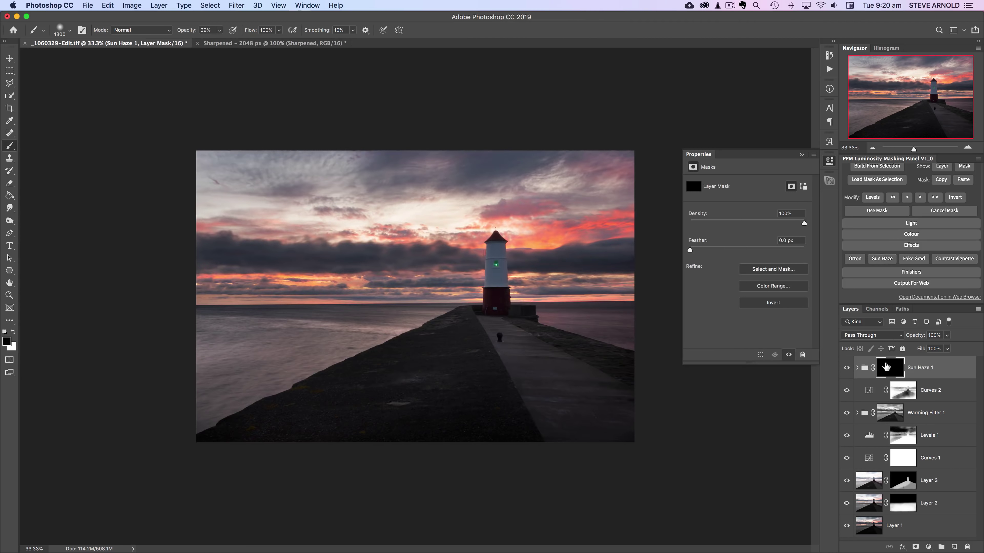
Inspect the layers inside the Sun Haze 1 group, and collapse it with its black mask selected.
click(858, 368)
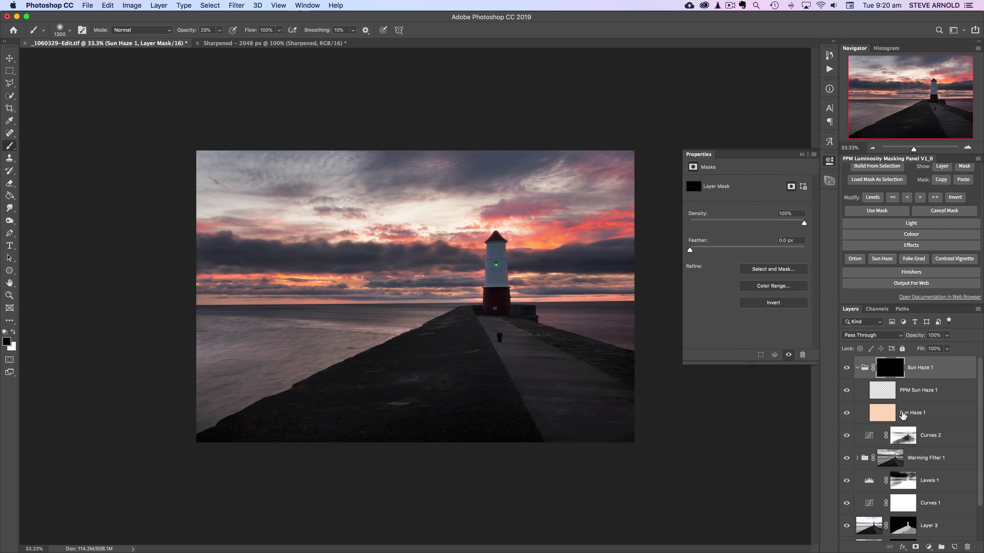
click(876, 418)
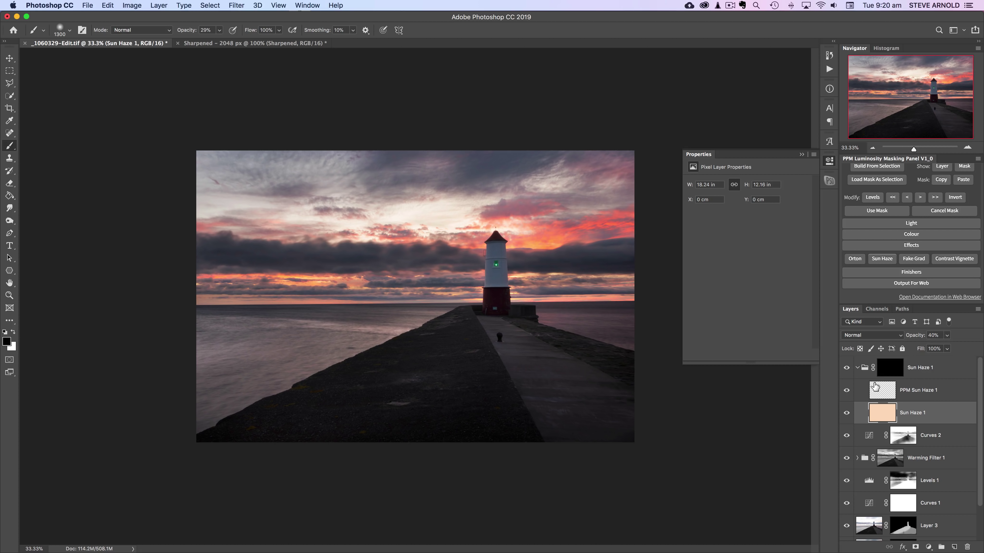
click(879, 371)
click(858, 367)
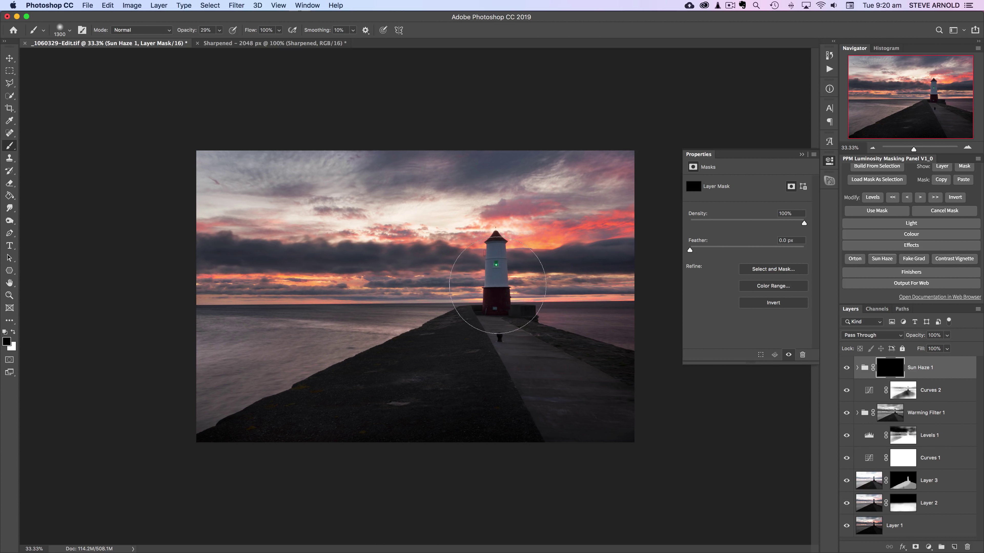
Reveal haze around the lighthouse with one dab of a 3000 px white brush at 29% opacity on the Sun Haze 1 mask.
click(13, 332)
key(bracketright)
key(bracketright)
key(bracketright)
key(bracketright)
key(bracketright)
key(bracketright)
key(bracketright)
key(bracketright)
key(bracketright)
key(bracketright)
key(bracketright)
key(bracketright)
key(bracketright)
key(bracketright)
key(bracketright)
key(bracketright)
key(bracketright)
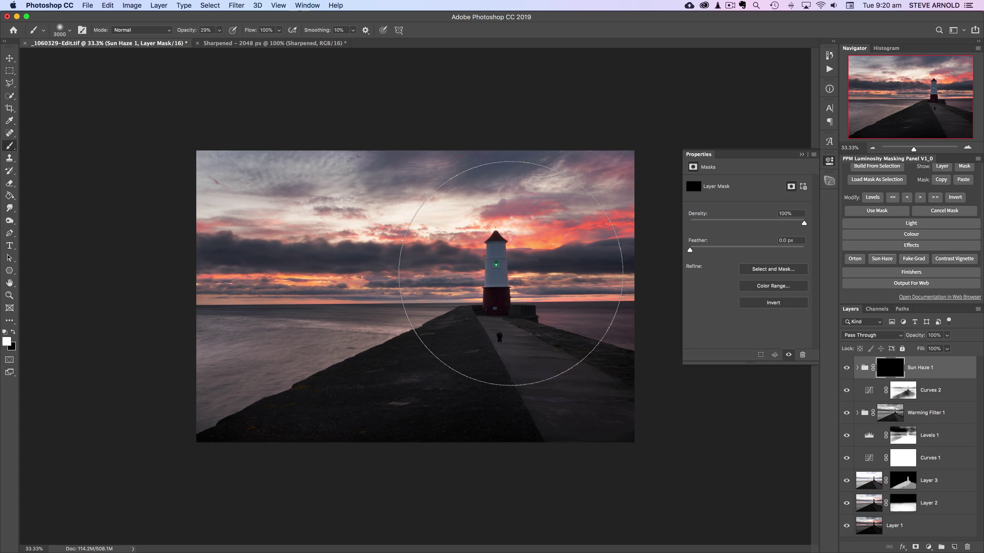
click(511, 273)
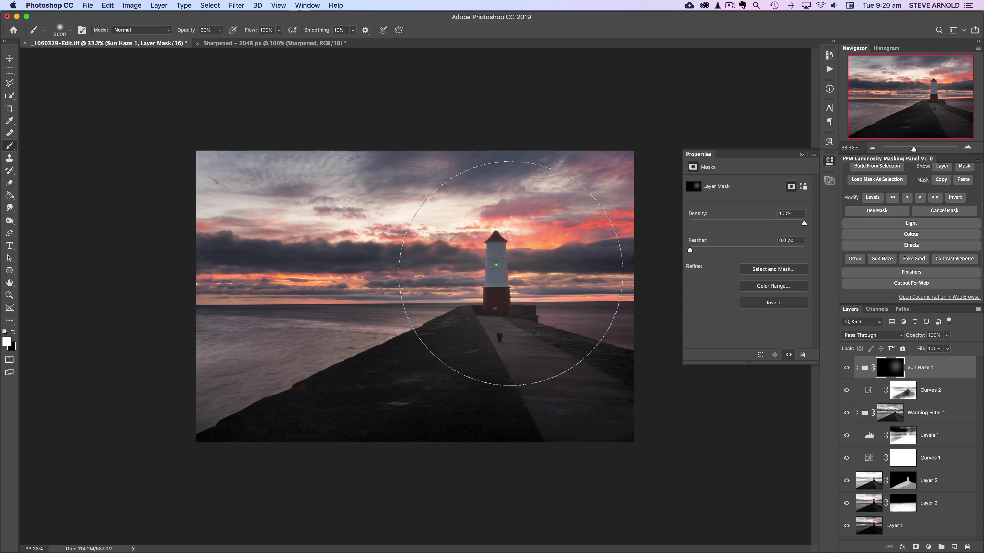
Toggle the Sun Haze 1 group off and on repeatedly to compare the haze around the lighthouse.
click(848, 369)
click(847, 369)
click(848, 369)
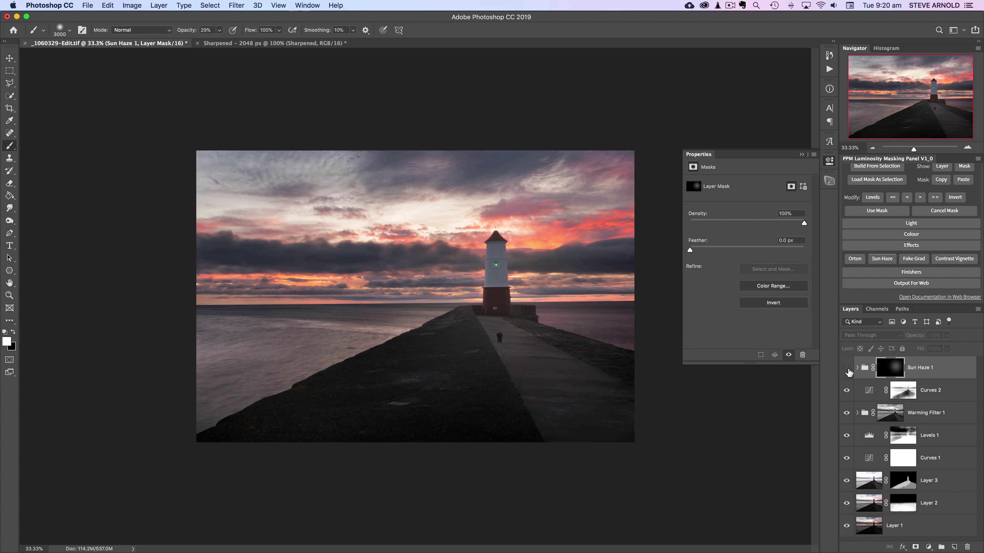
click(847, 369)
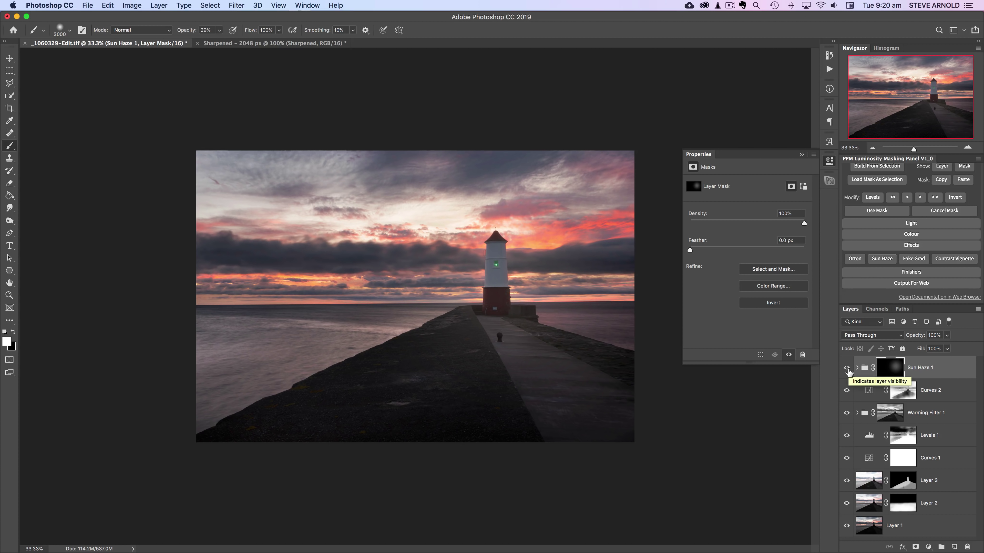
click(847, 369)
click(848, 369)
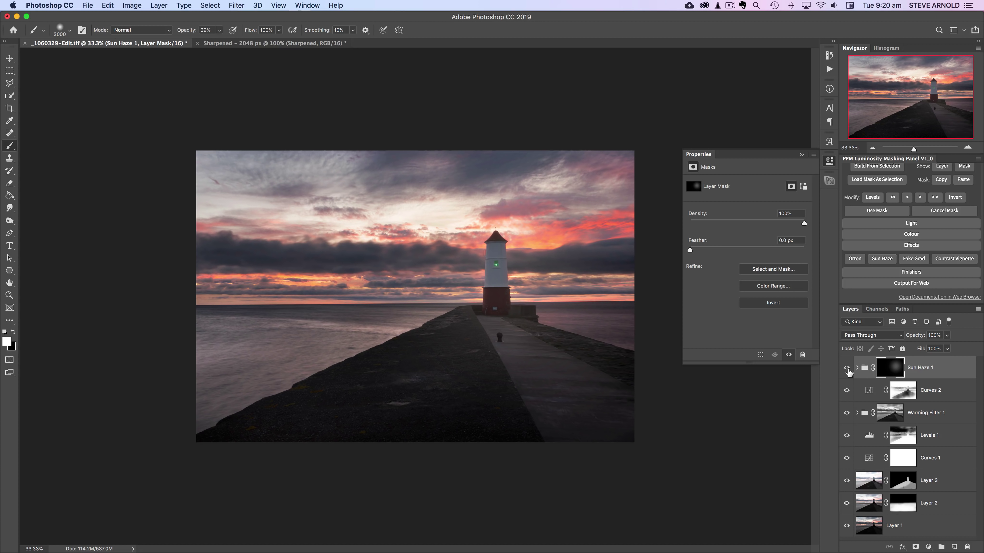
click(848, 369)
click(847, 369)
click(848, 369)
click(847, 369)
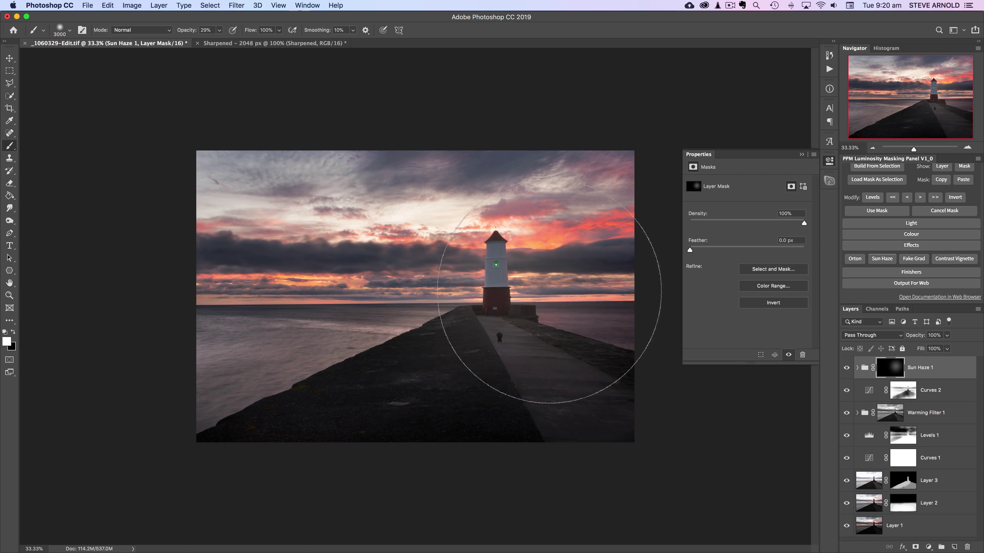
Strengthen the haze around the lighthouse with another white dab on the Sun Haze 1 mask, using a 3700 px brush.
key(bracketright)
key(bracketright)
key(bracketright)
key(bracketright)
key(bracketright)
key(bracketright)
key(bracketright)
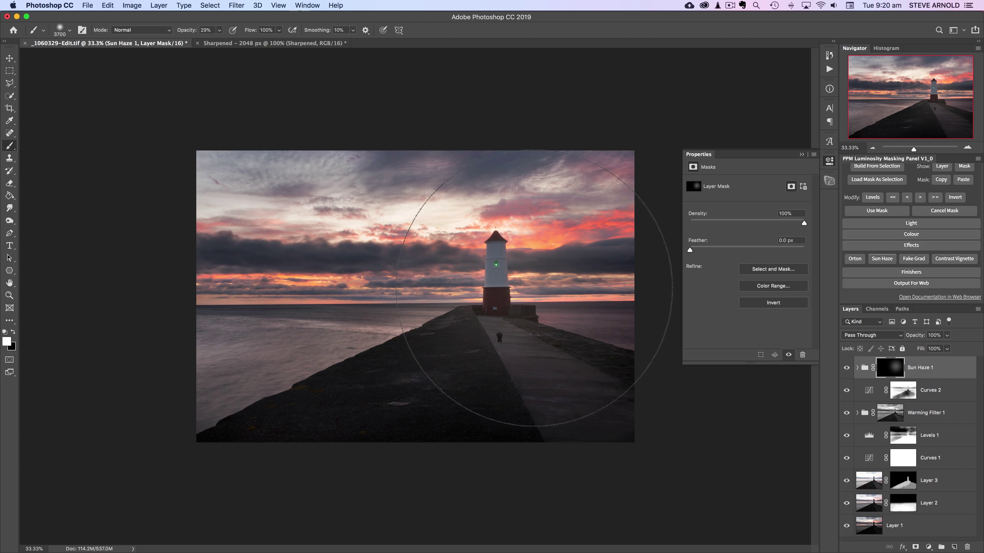
click(505, 284)
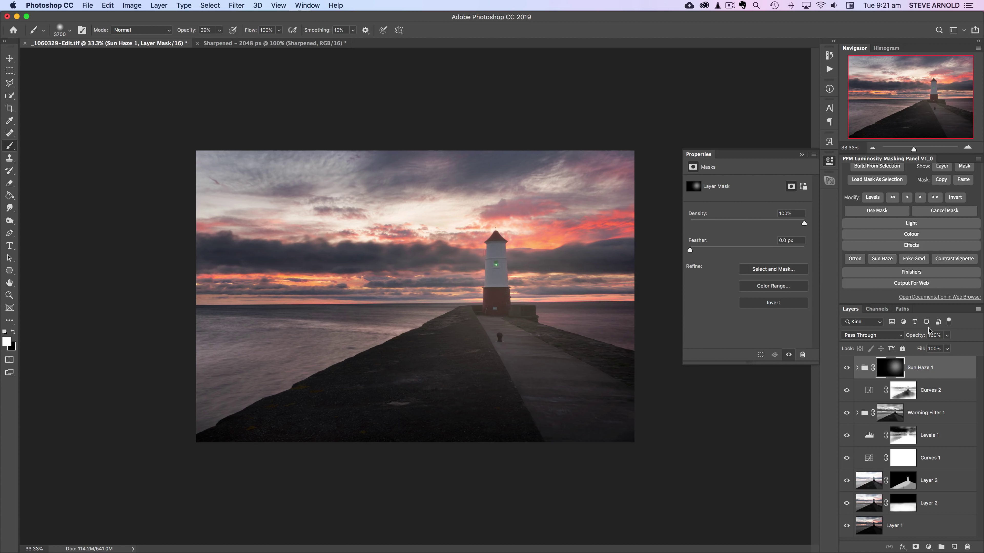
Load the Alpha 1 channel as a selection of the pier and lighthouse, and return to the layer list.
click(874, 309)
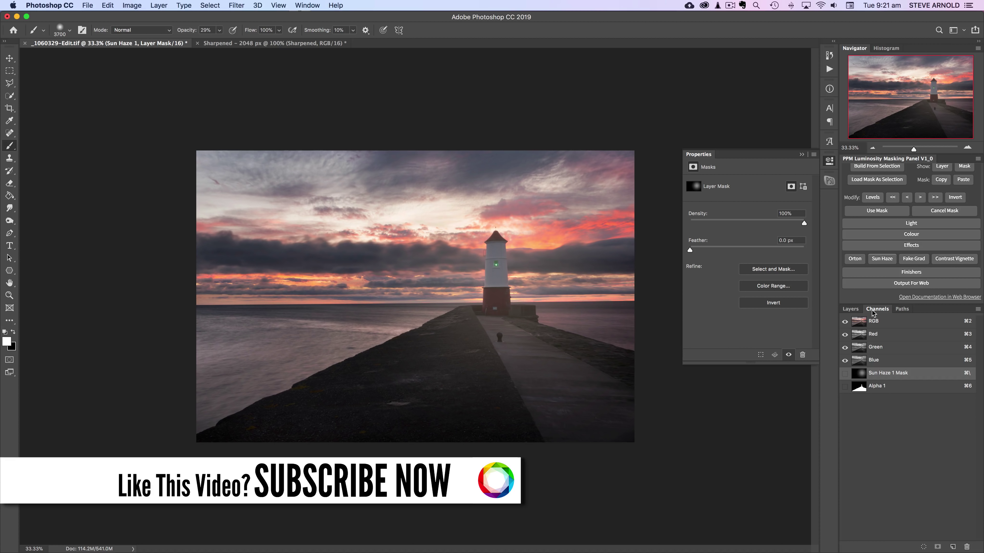
super+click(859, 387)
click(850, 309)
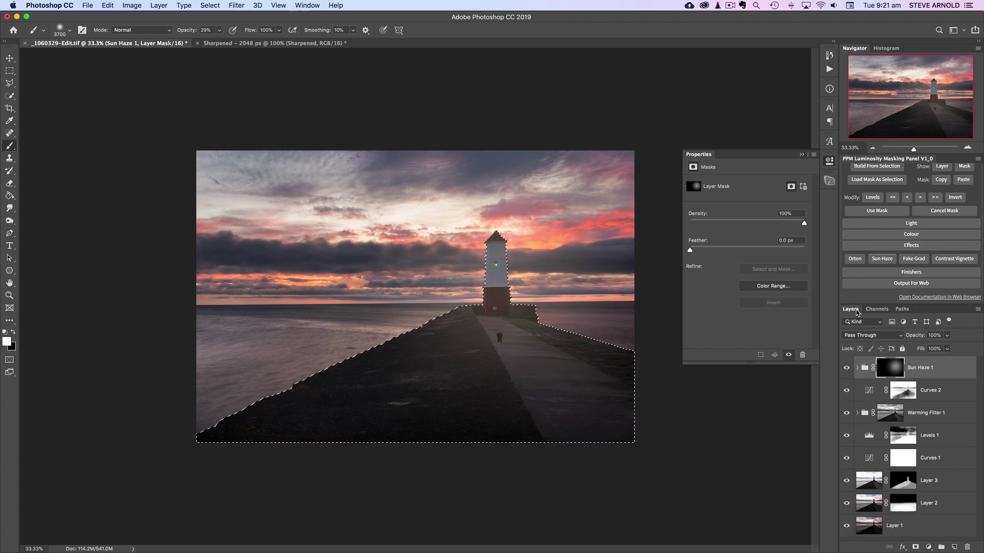
key(super+d)
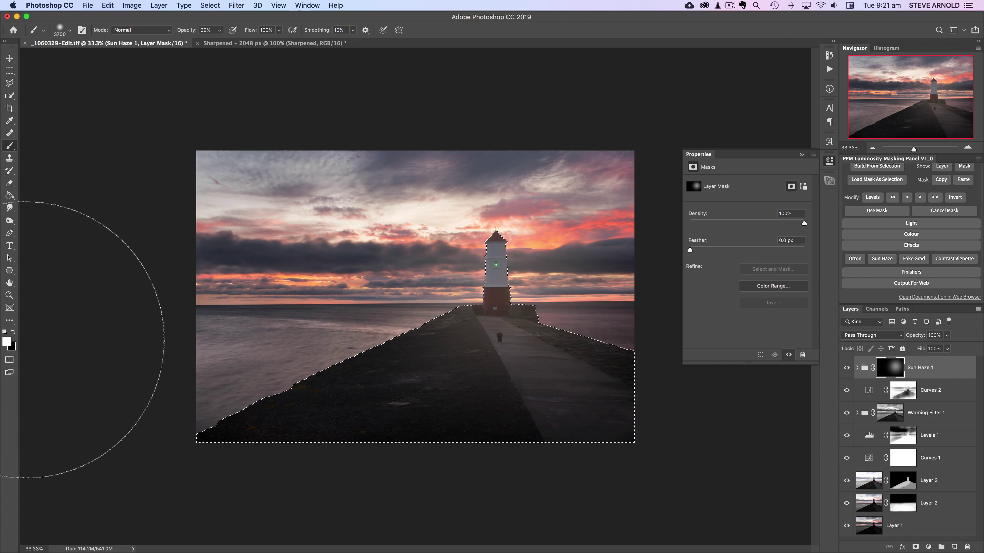
key(shift+super+d)
Reduce the haze over the pier and lighthouse by painting black on the Sun Haze 1 mask with a 2100 px brush at 29% opacity, and deselect.
key(x)
key(bracketleft)
key(bracketleft)
key(bracketleft)
key(bracketleft)
key(bracketleft)
key(bracketleft)
key(bracketleft)
key(bracketleft)
key(bracketleft)
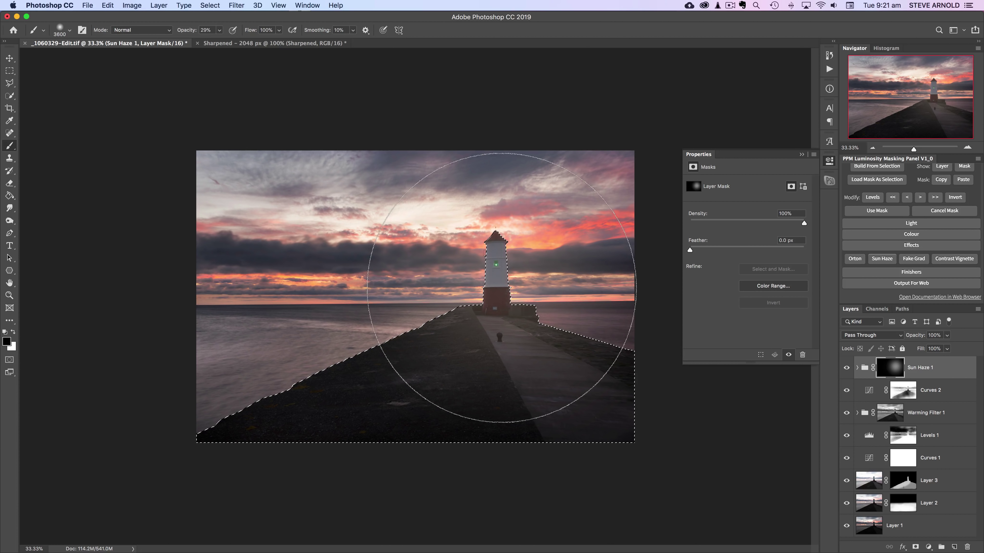
key(bracketleft)
key(bracketleft)
key(bracketleft)
key(bracketleft)
key(bracketleft)
key(bracketleft)
key(bracketleft)
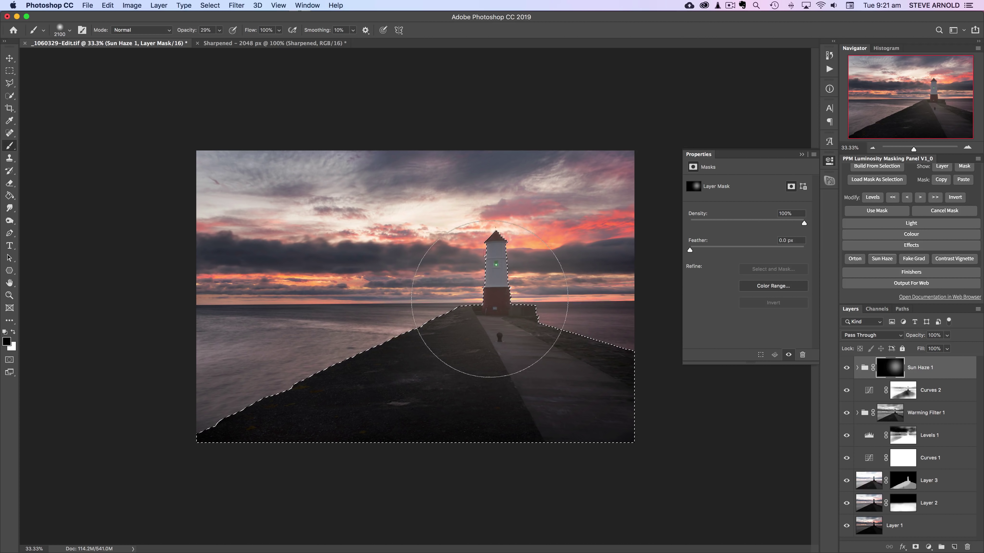
click(494, 298)
mouse_move(463, 324)
mouse_down()
mouse_move(407, 352)
mouse_move(510, 362)
mouse_move(482, 330)
mouse_up()
key(super+d)
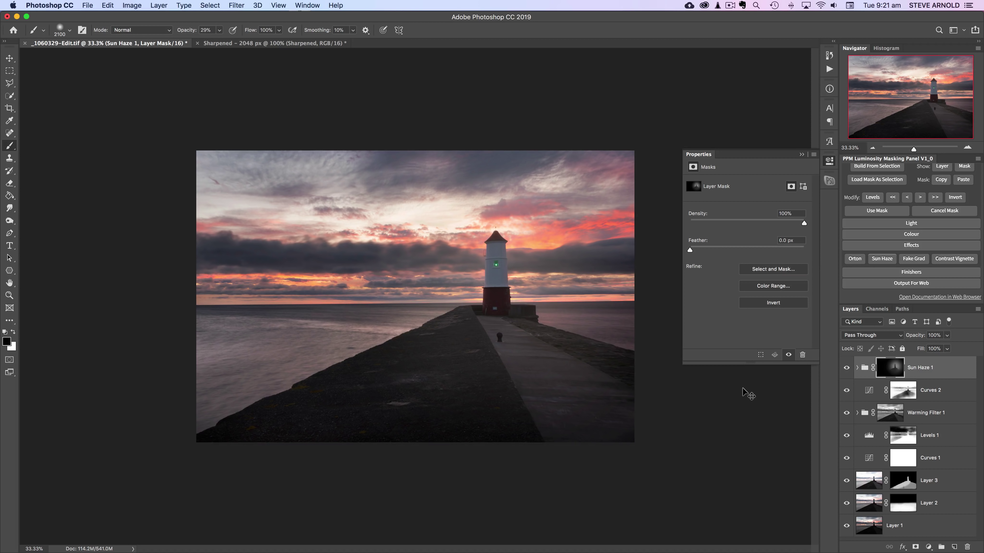
Compare the image with the Sun Haze 1 group hidden and shown, selecting the group itself instead of its mask.
click(846, 367)
click(846, 368)
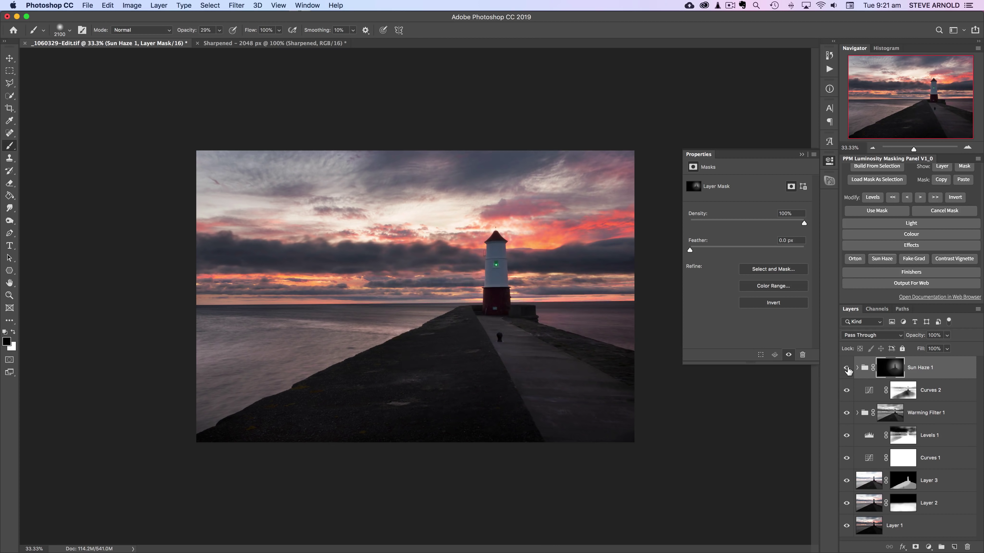
click(865, 369)
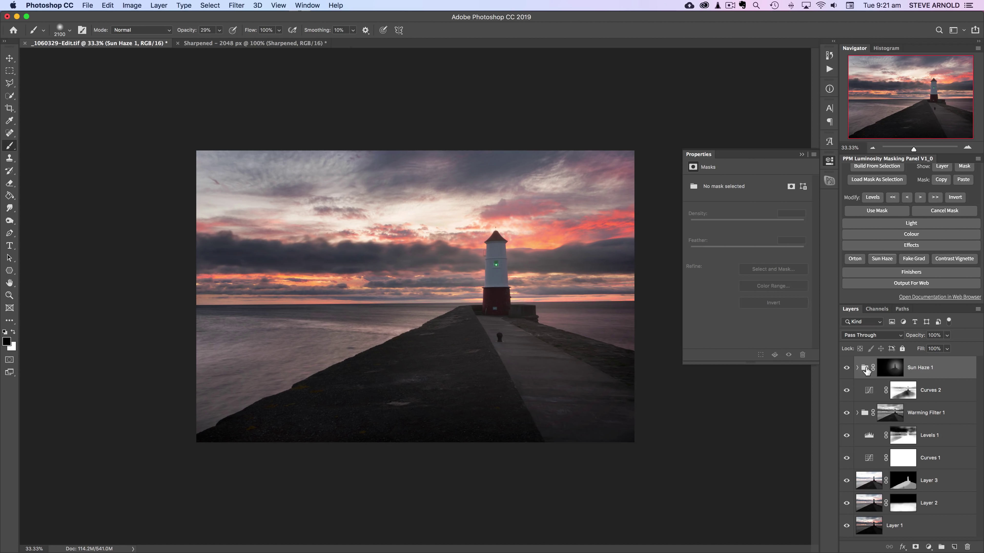
click(847, 369)
click(848, 369)
click(847, 368)
click(847, 368)
Lower the opacity of the Sun Haze 1 group to 61%, checking the image with the group hidden and shown.
drag(916, 339, 911, 339)
drag(915, 339, 912, 339)
drag(918, 339, 914, 338)
click(847, 370)
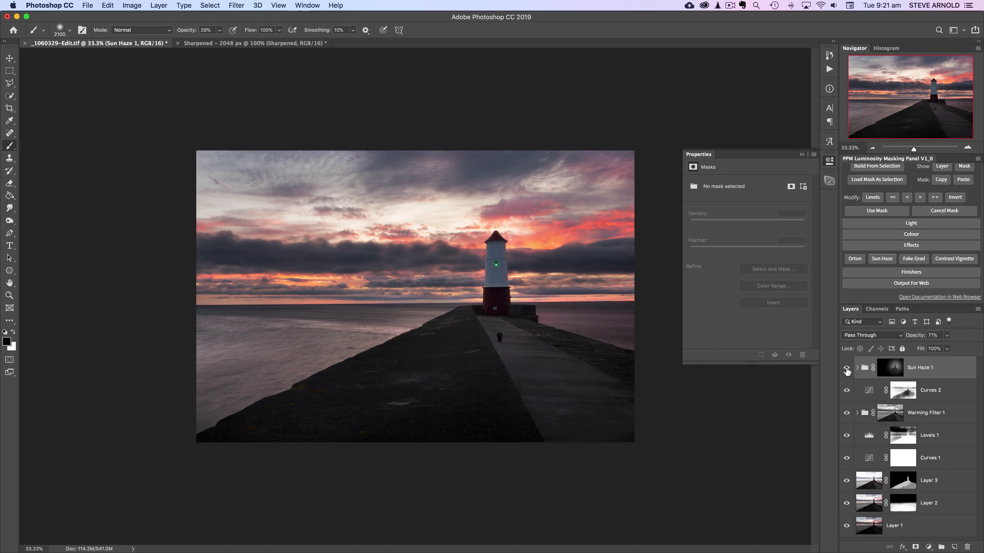
click(847, 371)
drag(914, 339, 908, 339)
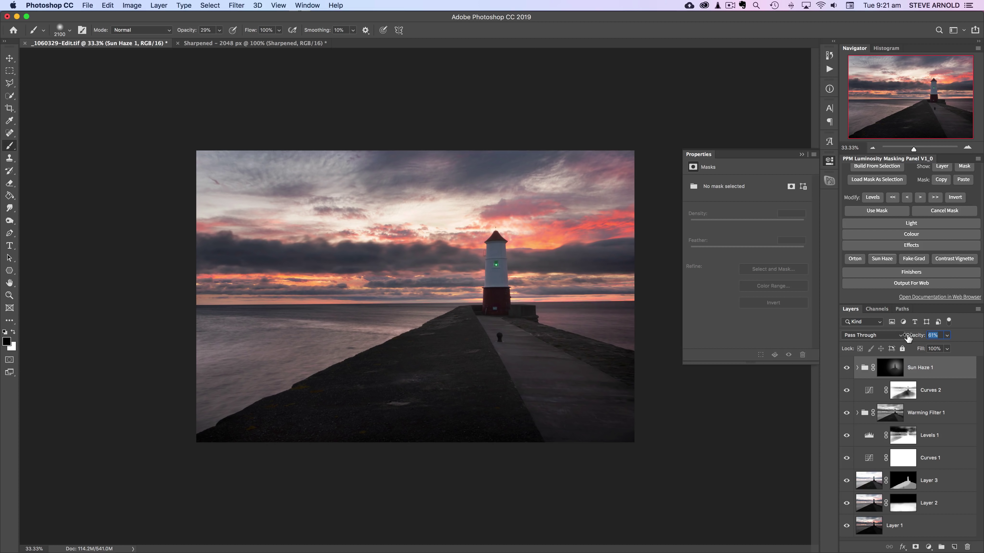
Examine the haze by switching the Sun Haze 1 group off and on at 33.33% and at 12.5% magnification.
click(847, 371)
click(847, 370)
click(847, 370)
click(847, 370)
click(847, 370)
click(847, 370)
click(874, 148)
click(873, 148)
click(873, 149)
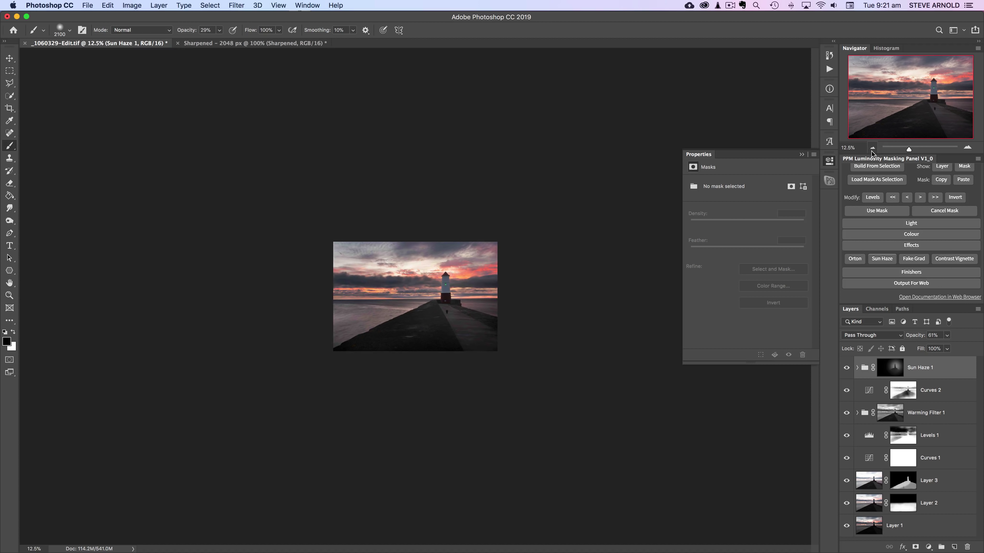
click(847, 370)
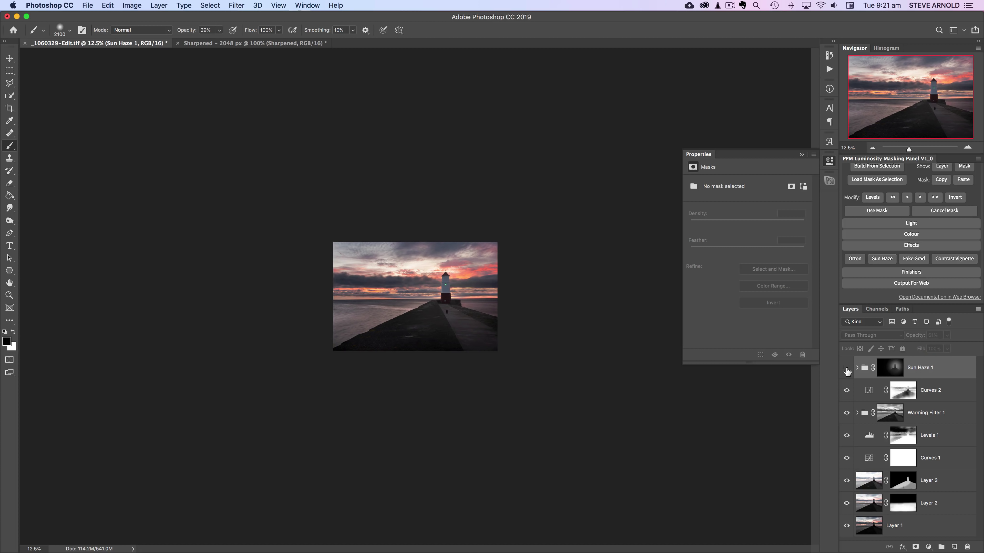
click(847, 370)
click(969, 147)
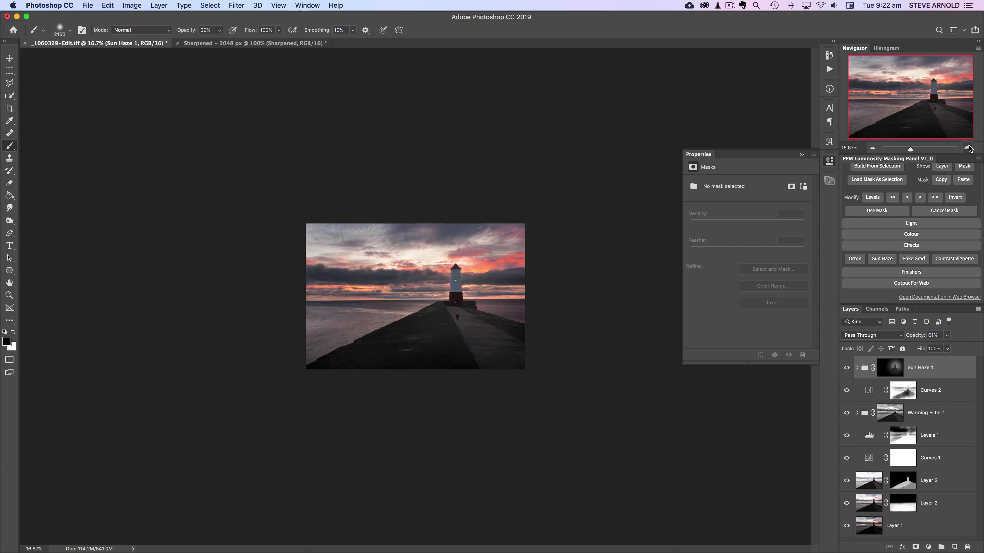
click(968, 148)
click(968, 148)
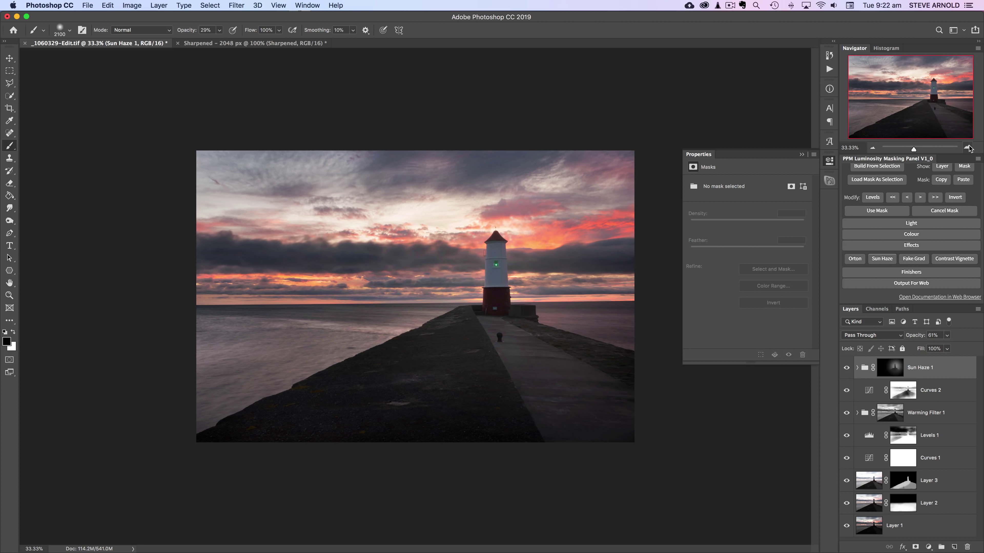
Add an Orton effect to the whole image by inverting its black mask to white, and set the layer's opacity to 34%.
click(855, 259)
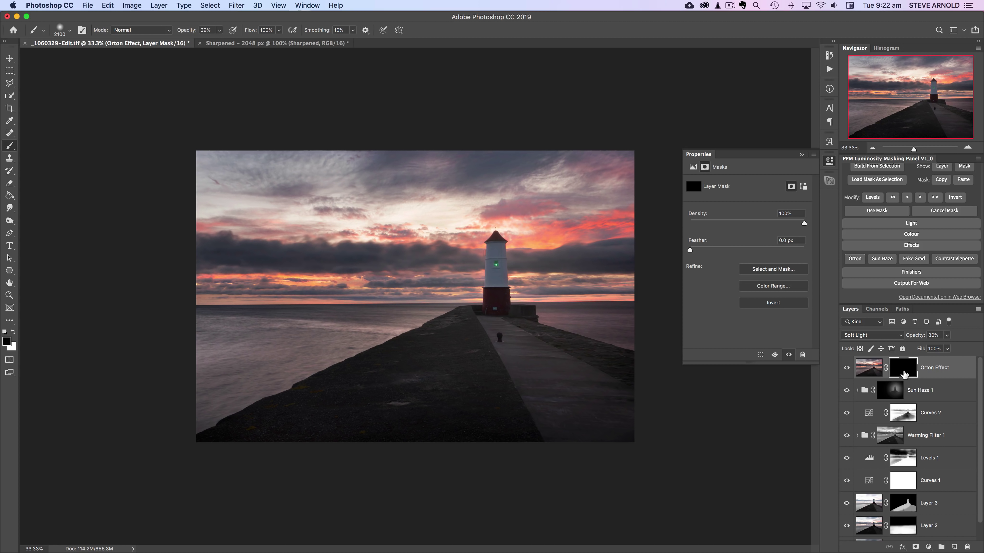
key(super+i)
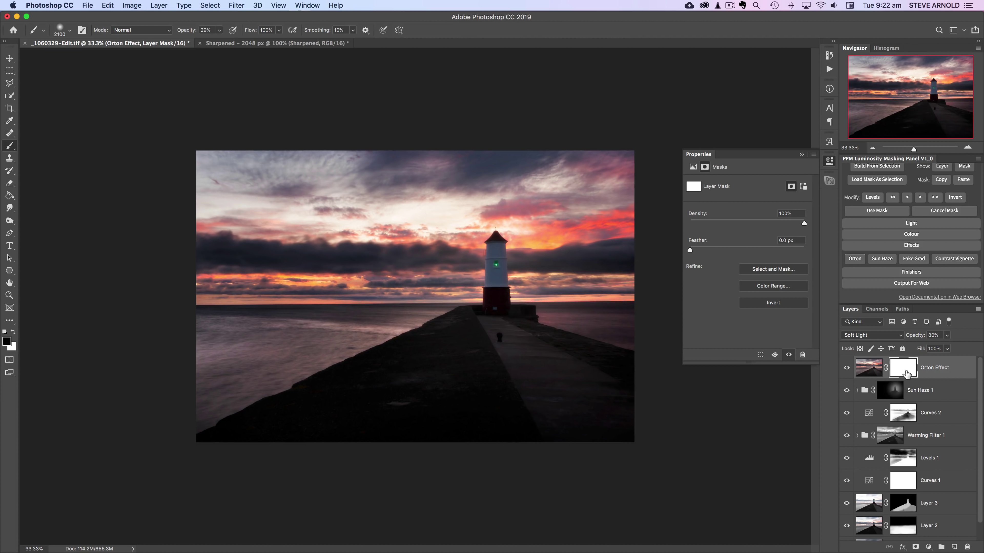
click(868, 372)
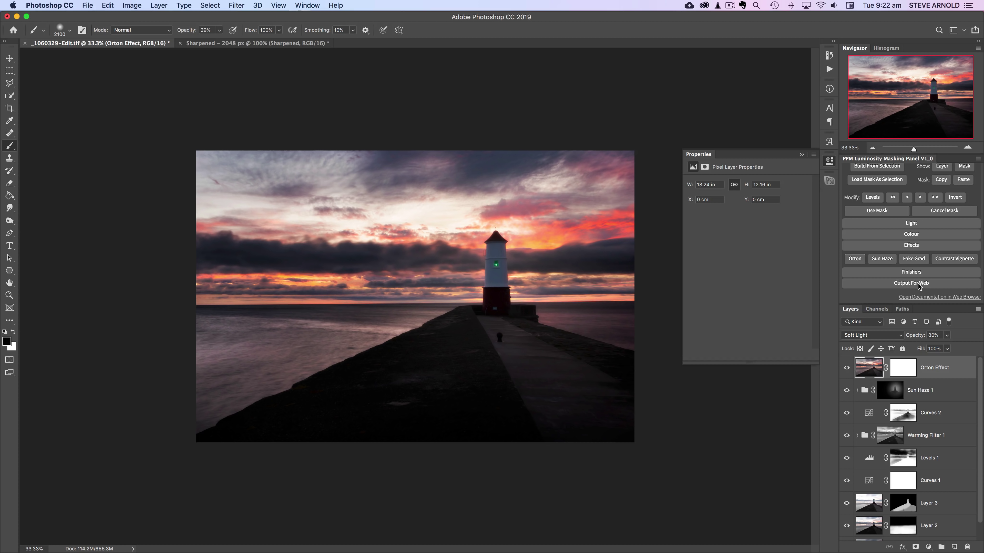
drag(913, 339, 891, 341)
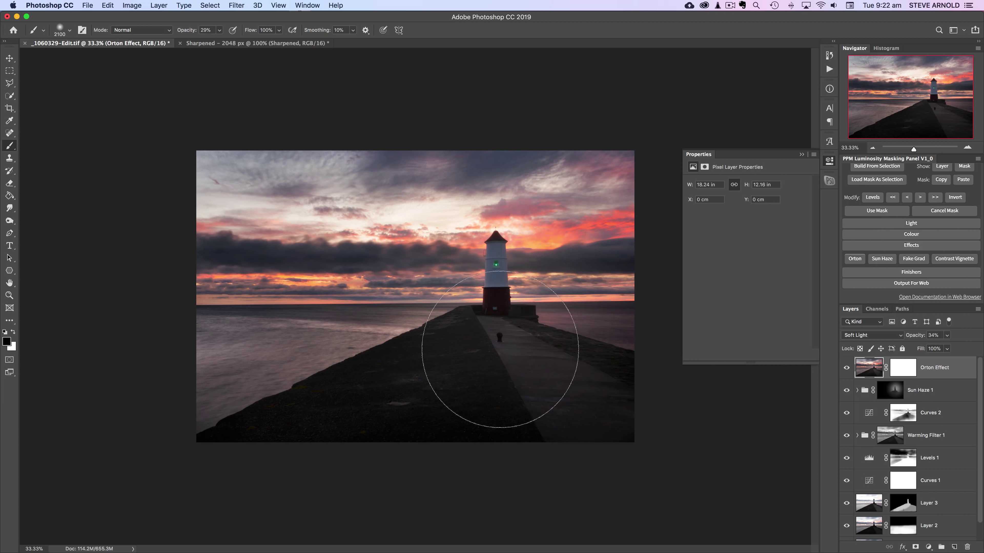
Load the strongest darks luminosity selection (5) and make the Orton Effect layer mask active.
scroll(939, 257, up, 3)
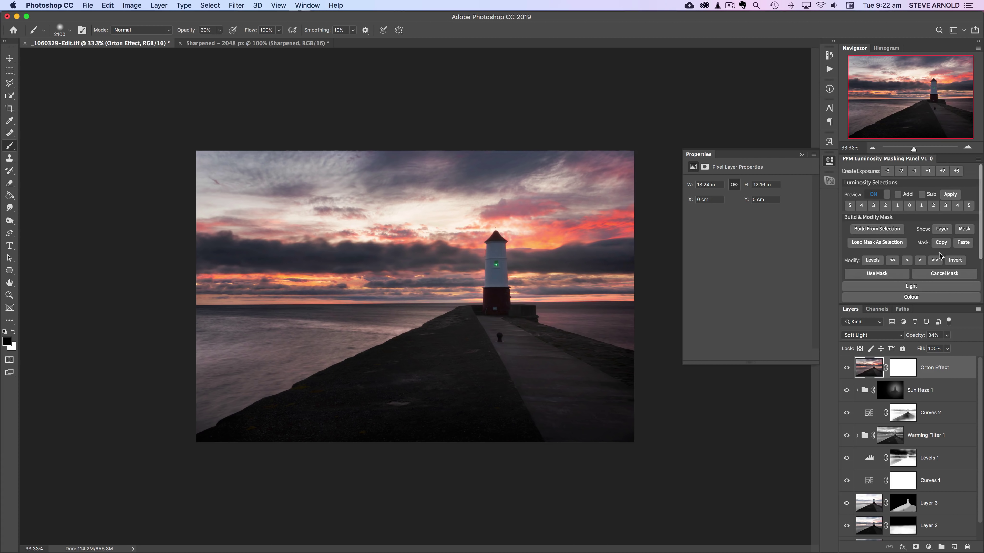
click(848, 206)
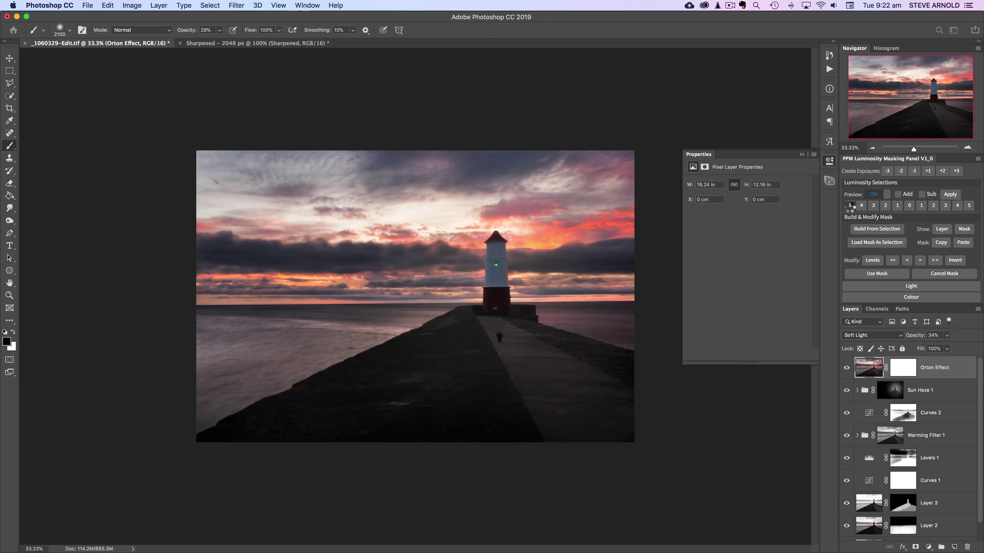
click(878, 272)
click(906, 369)
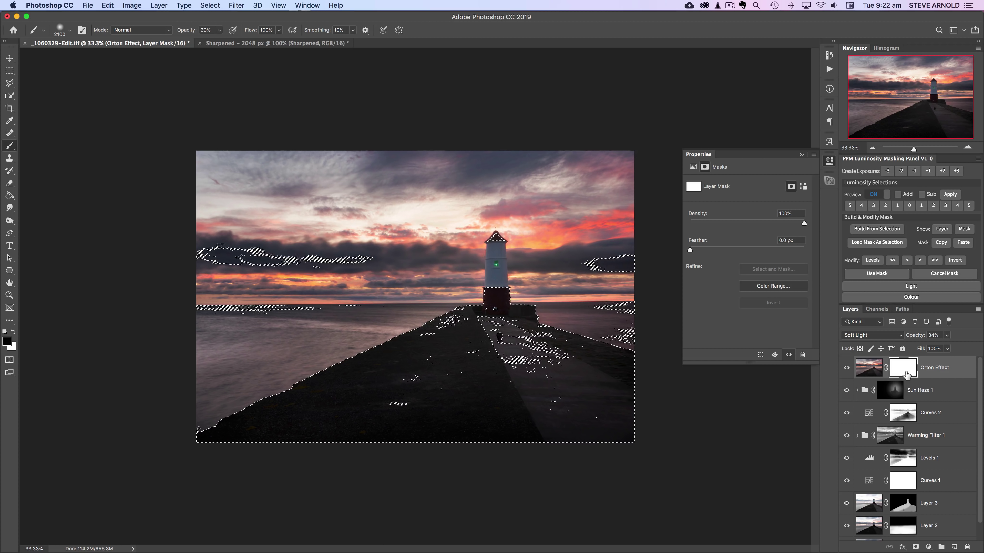
Hide the selection edges and paint black at 60% brush opacity on the Orton Effect mask over the pier and the dark clouds and sea beside it.
key(super+h)
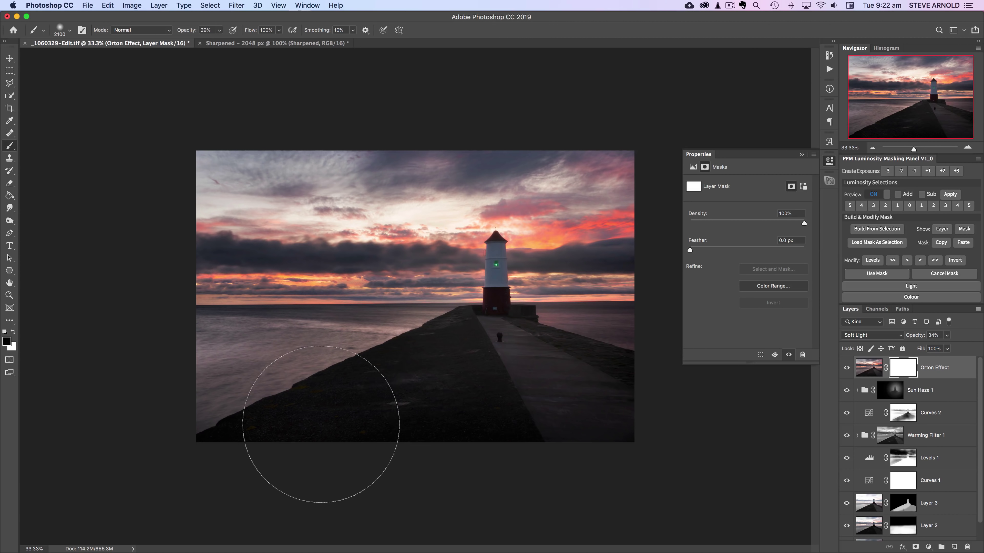
key(6)
mouse_move(376, 387)
mouse_down()
mouse_move(301, 418)
mouse_move(384, 378)
mouse_move(235, 436)
mouse_move(357, 405)
mouse_move(636, 391)
mouse_move(560, 384)
mouse_up()
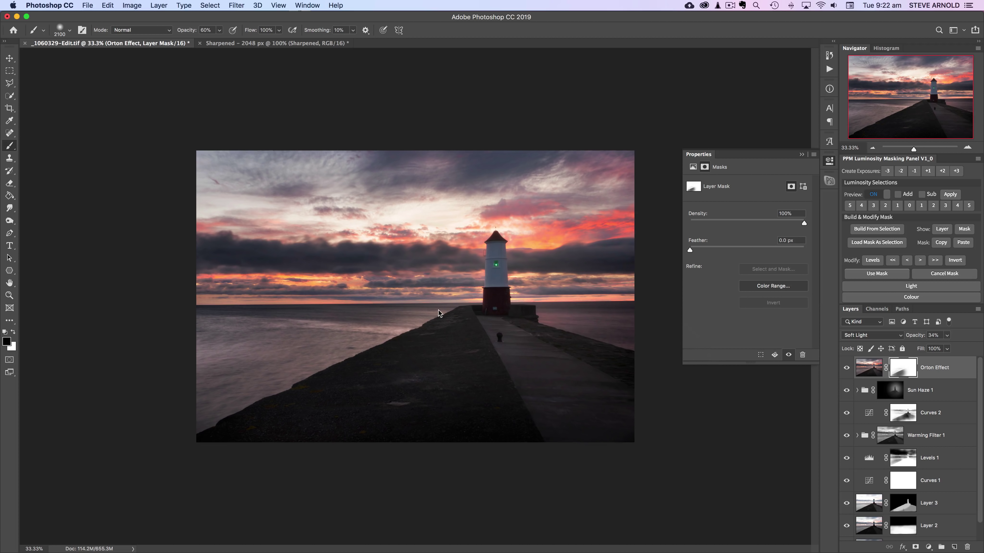
mouse_move(319, 287)
mouse_down()
mouse_move(275, 286)
mouse_move(307, 275)
mouse_move(230, 264)
mouse_up()
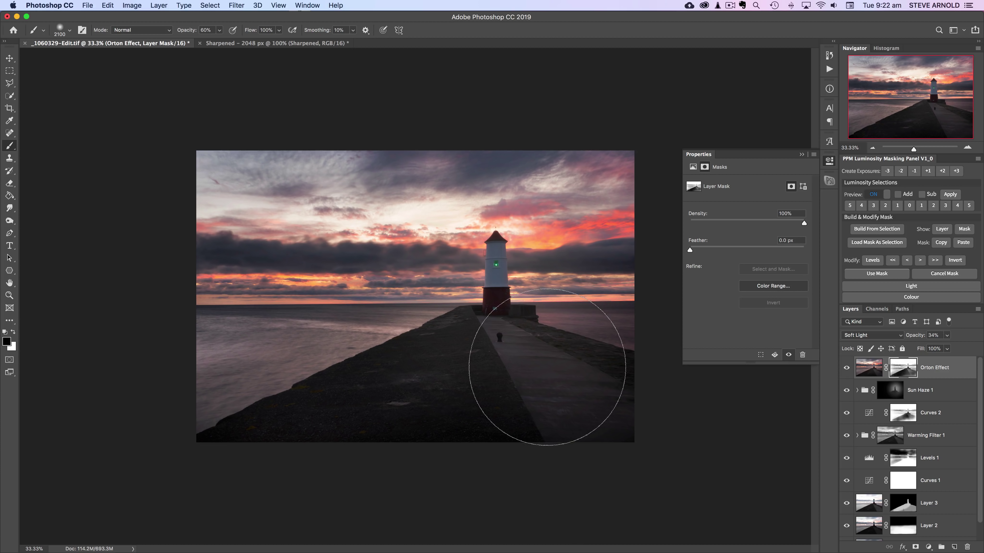
Compare the image with the Orton Effect off and on, and with all layers above Layer 1 hidden and progressively shown again.
click(847, 368)
click(847, 368)
drag(949, 305, 950, 219)
drag(847, 282, 848, 439)
click(846, 440)
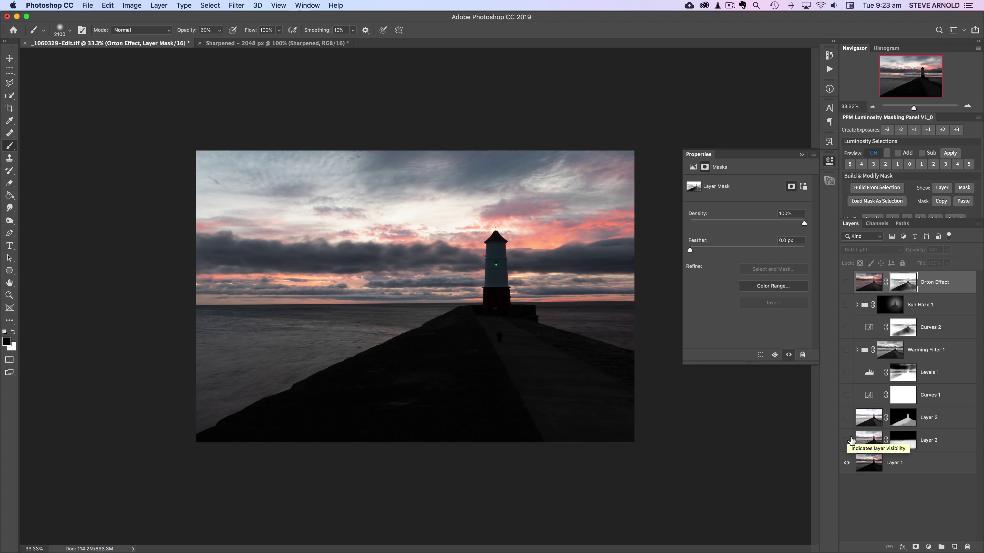
click(847, 417)
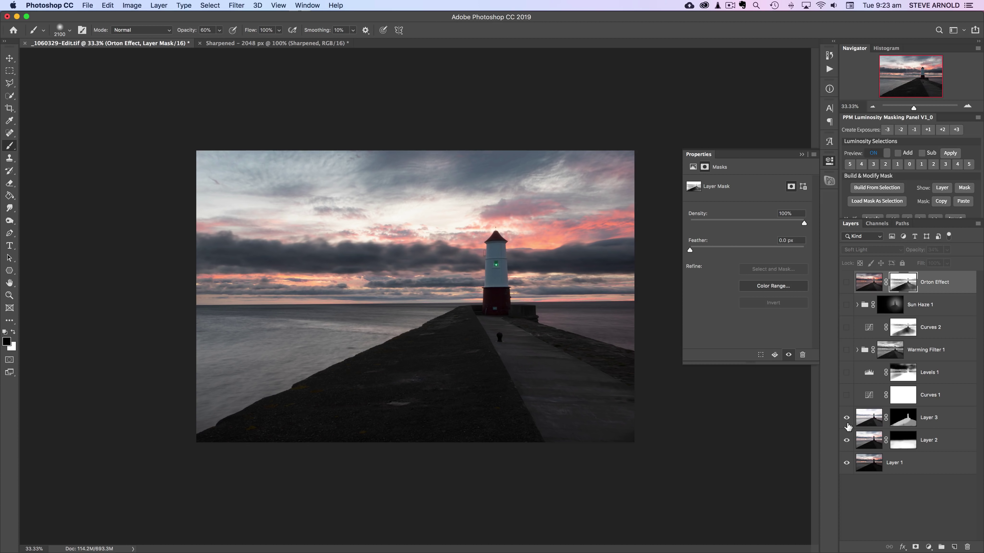
drag(847, 420, 853, 285)
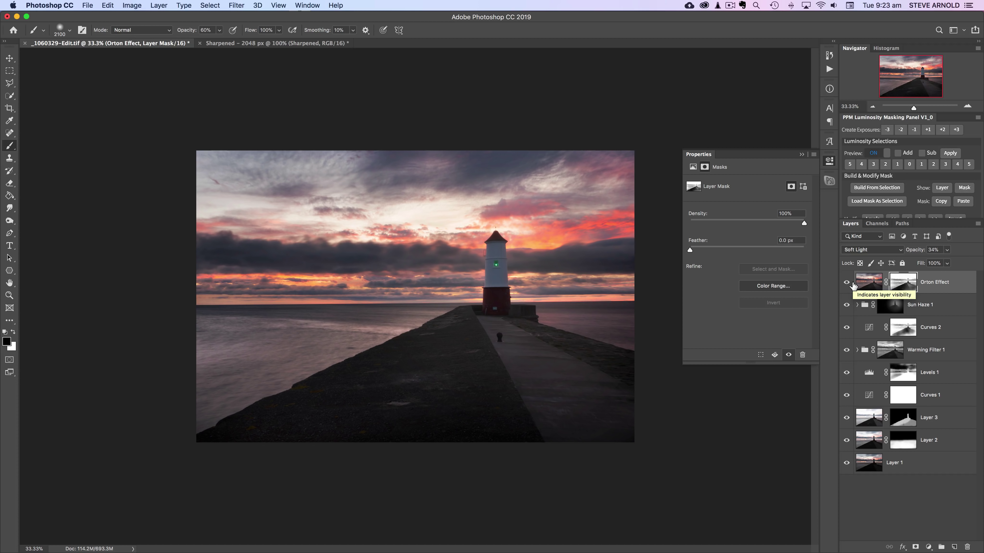
click(731, 5)
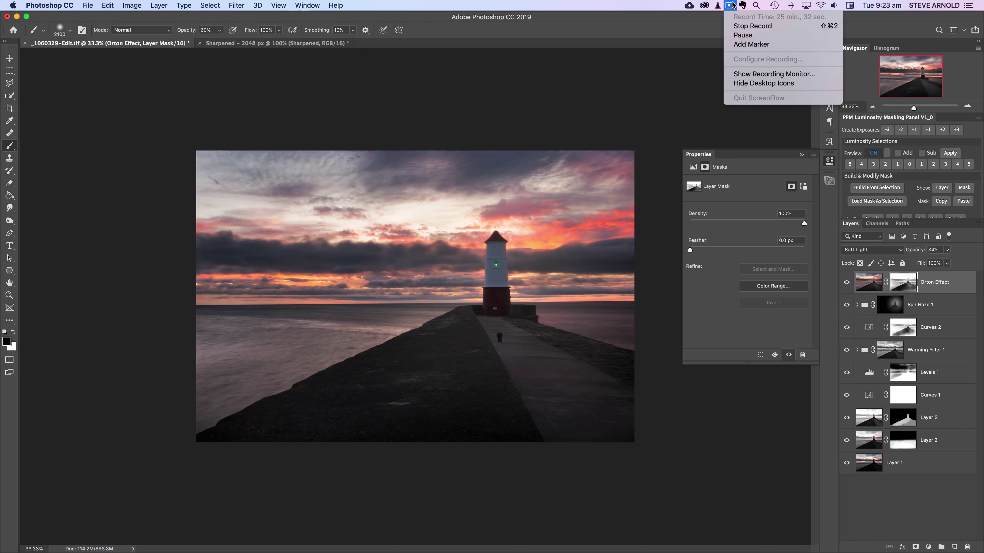
click(744, 26)
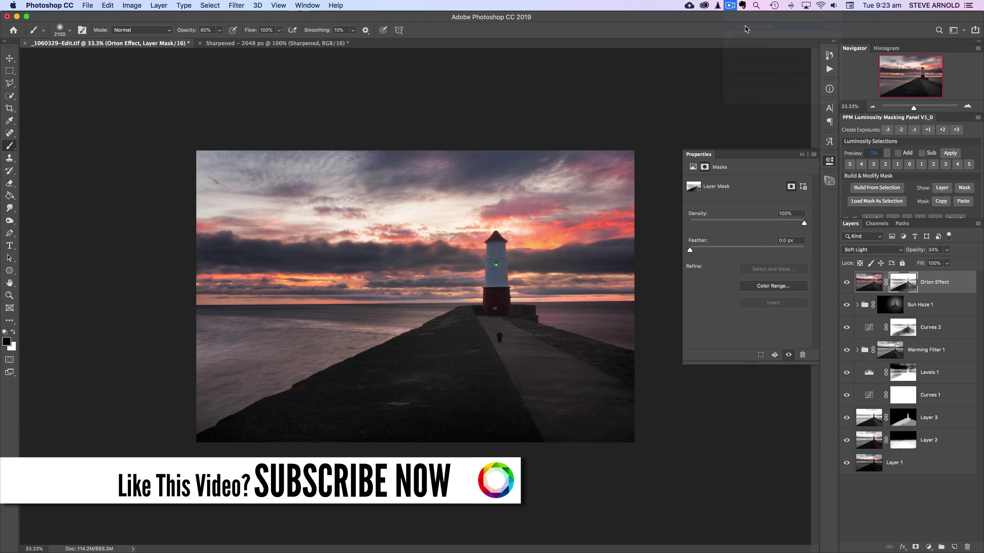